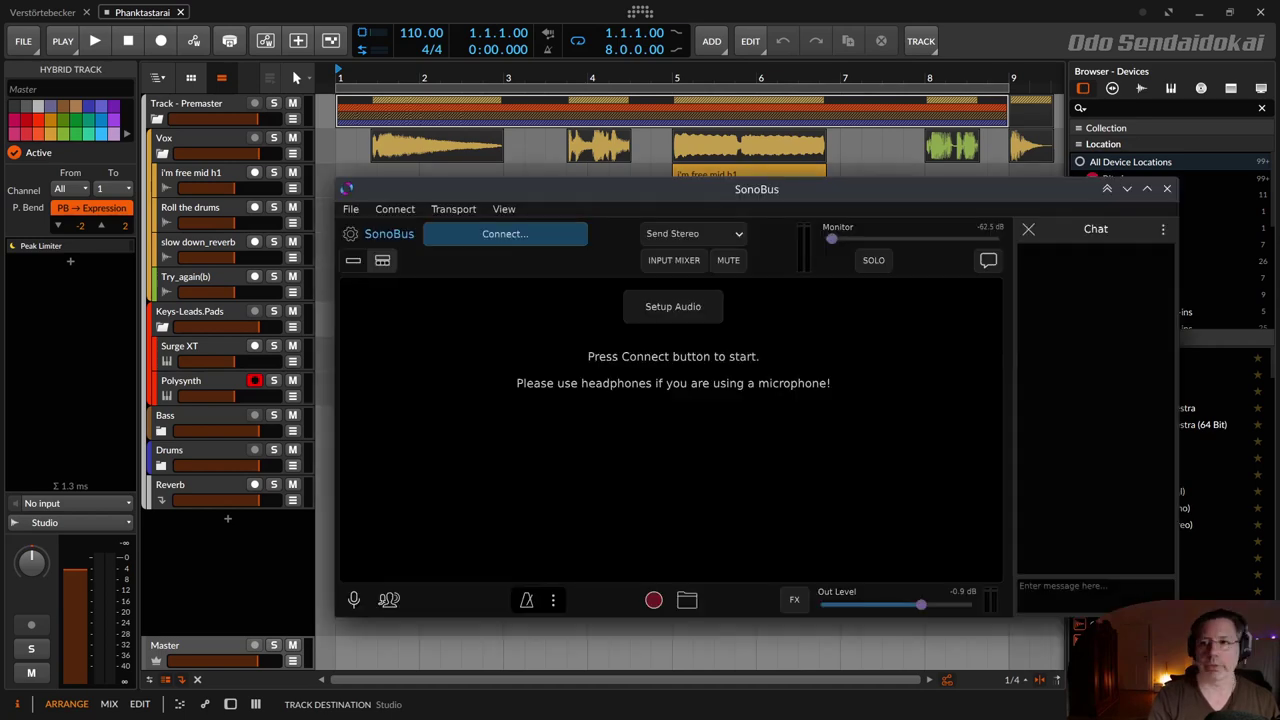
# Move the SonoBus window up-left to uncover the browser, then back toward the right.
pyautogui.moveTo(557, 186); pyautogui.dragTo(480, 166)
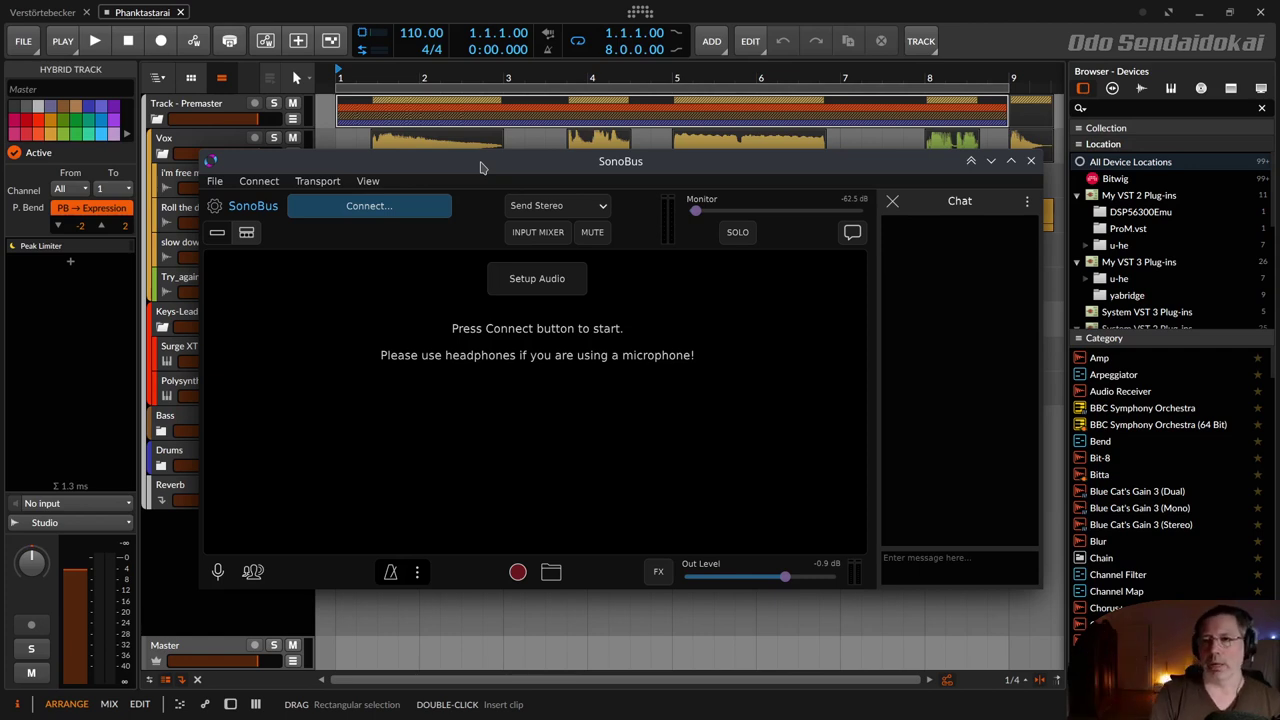
pyautogui.moveTo(480, 168); pyautogui.dragTo(624, 167)
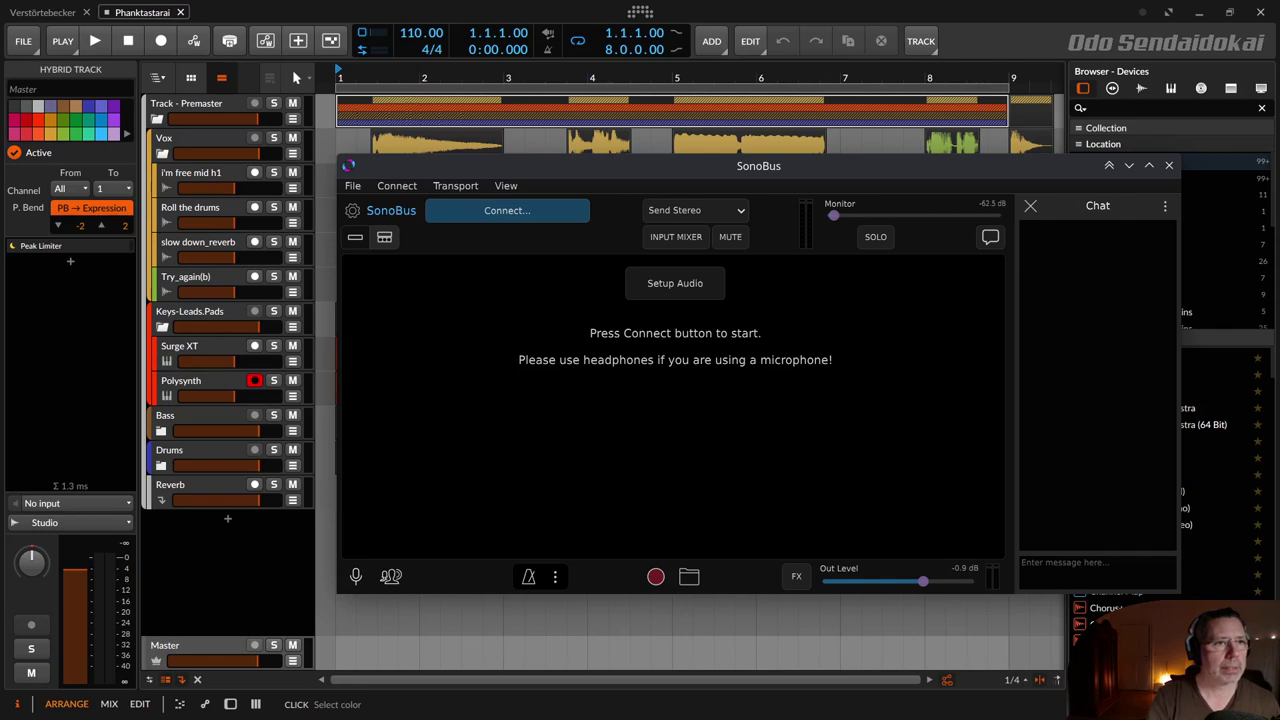
# Bring up Claudia's JACK patchbay, move the JACK-Eingabe-Client box lower and zoom out the canvas.
pyautogui.hotkey('alt', 'Tab')
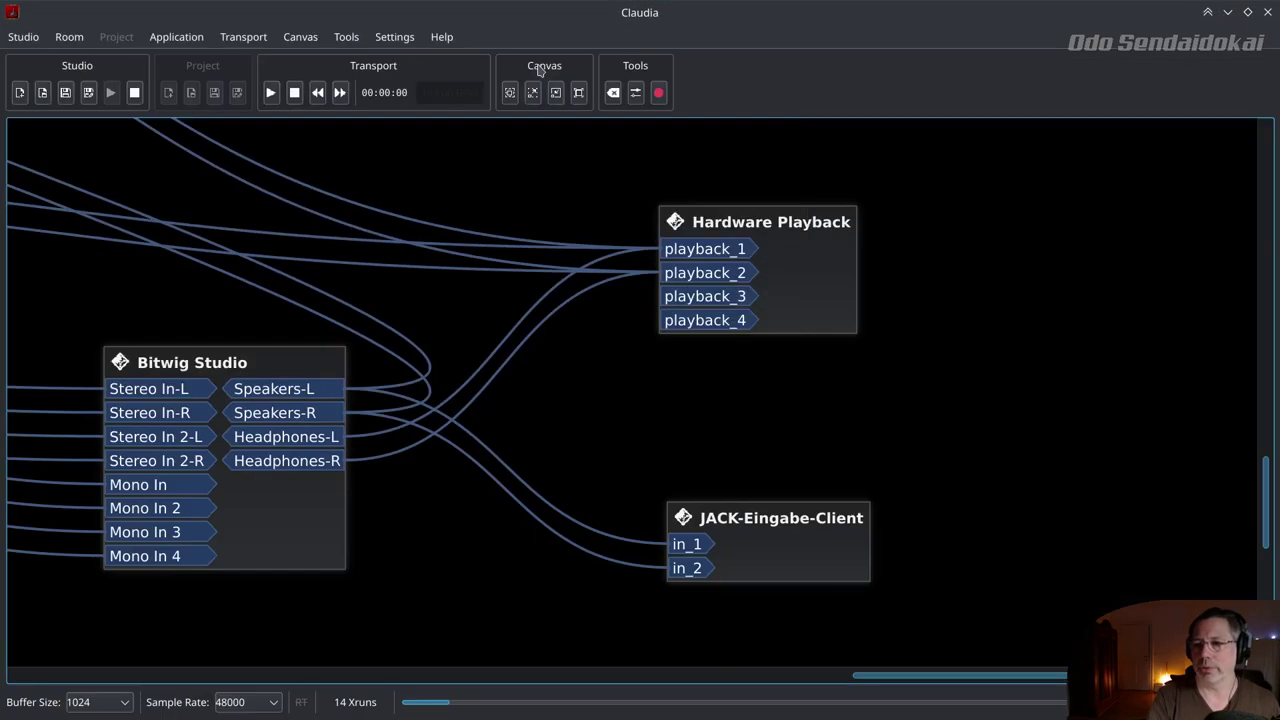
pyautogui.moveTo(923, 676); pyautogui.dragTo(887, 689)
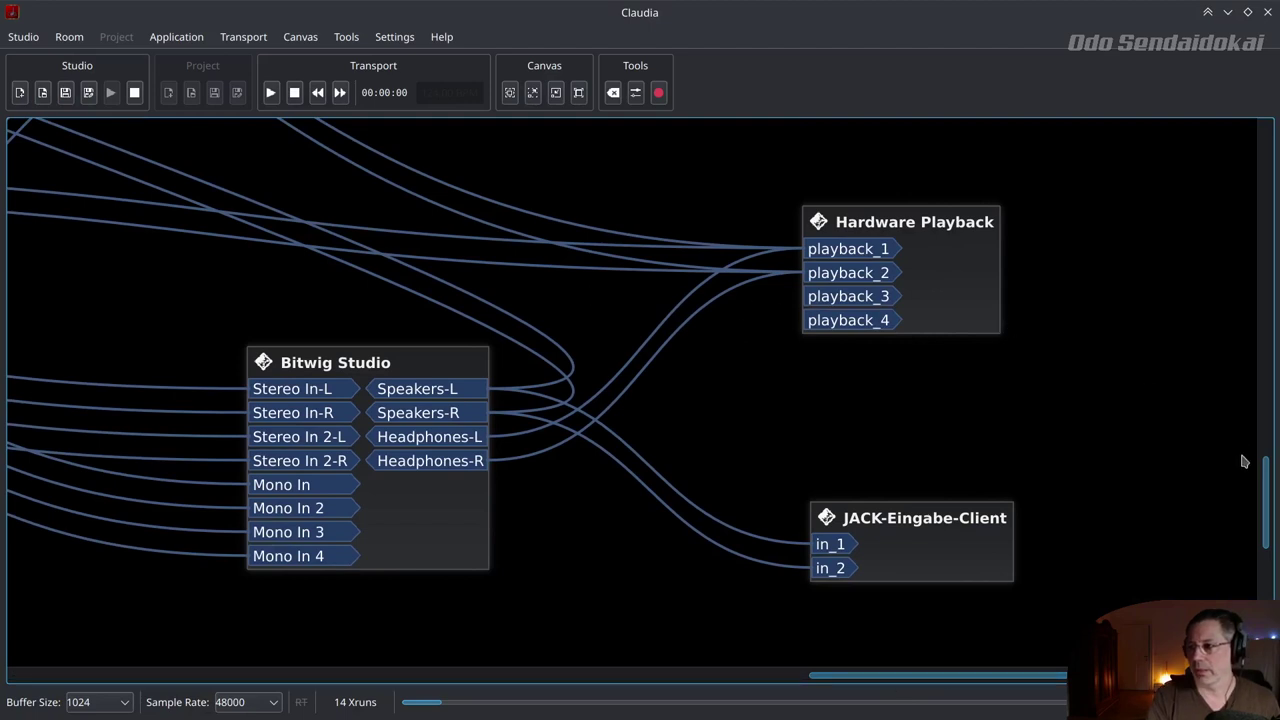
pyautogui.moveTo(1268, 492)
pyautogui.mouseDown()
pyautogui.moveTo(1268, 478)
pyautogui.moveTo(1270, 501)
pyautogui.mouseUp()
pyautogui.moveTo(965, 352); pyautogui.dragTo(1003, 642)
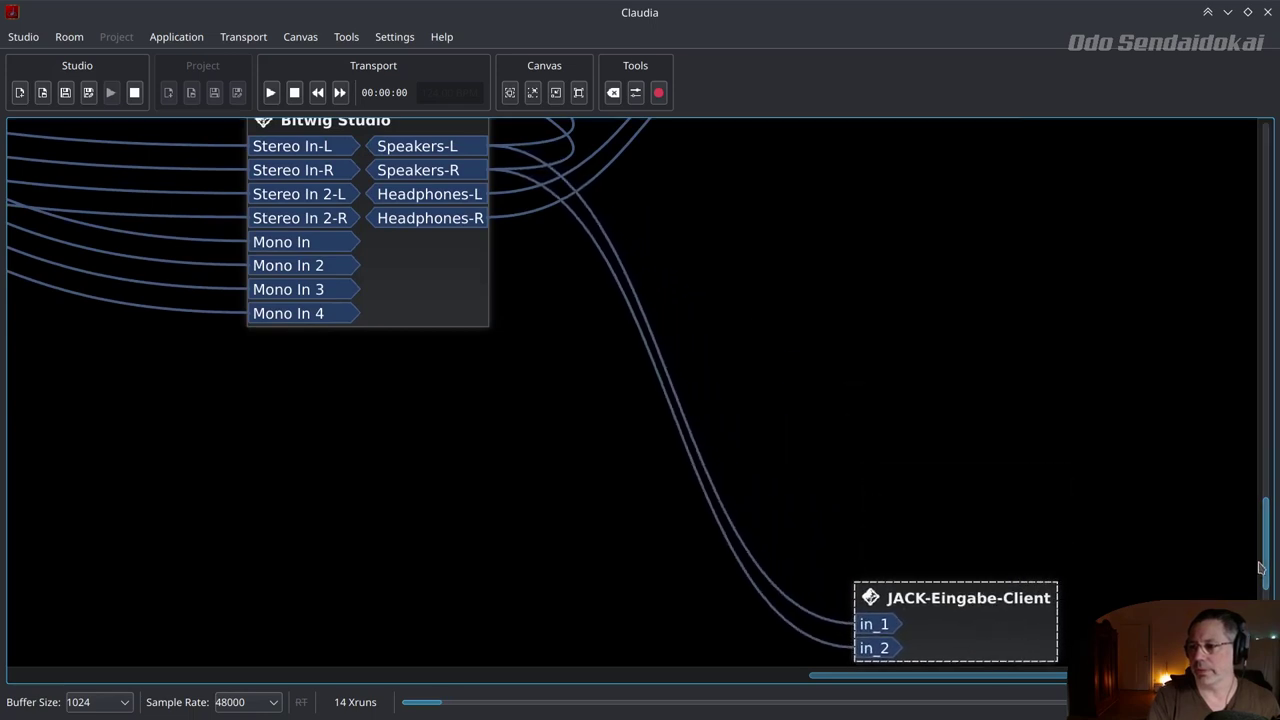
pyautogui.moveTo(1262, 567); pyautogui.dragTo(1249, 490)
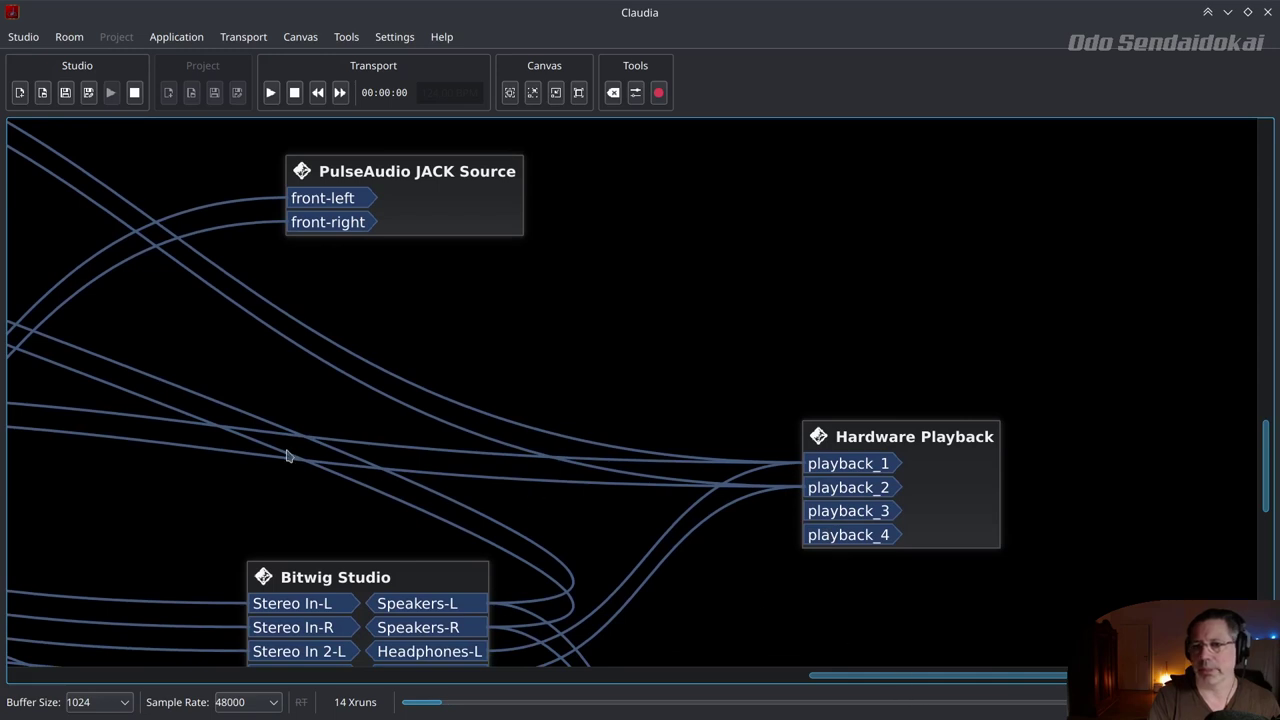
pyautogui.scroll(-3, 286, 456)
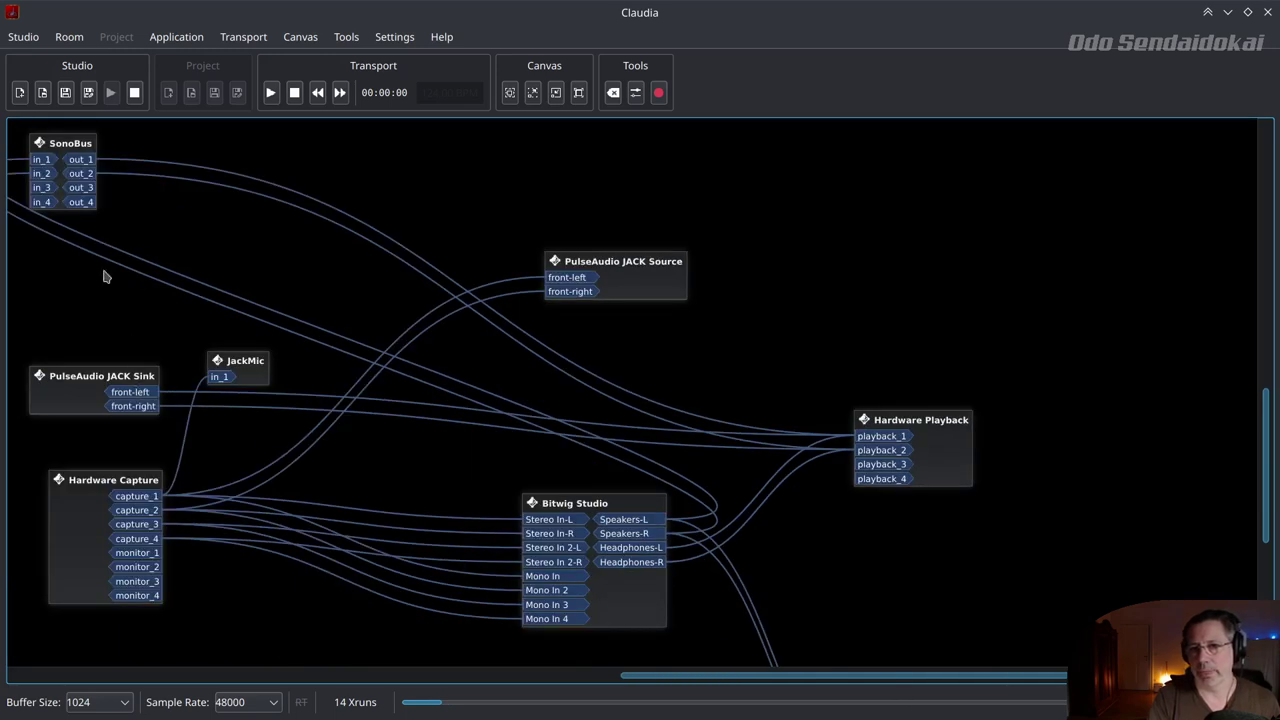
# Place the SonoBus box beside Hardware Playback, shifting Hardware Playback down-right and PulseAudio JACK Source aside.
pyautogui.moveTo(61, 152); pyautogui.dragTo(762, 364)
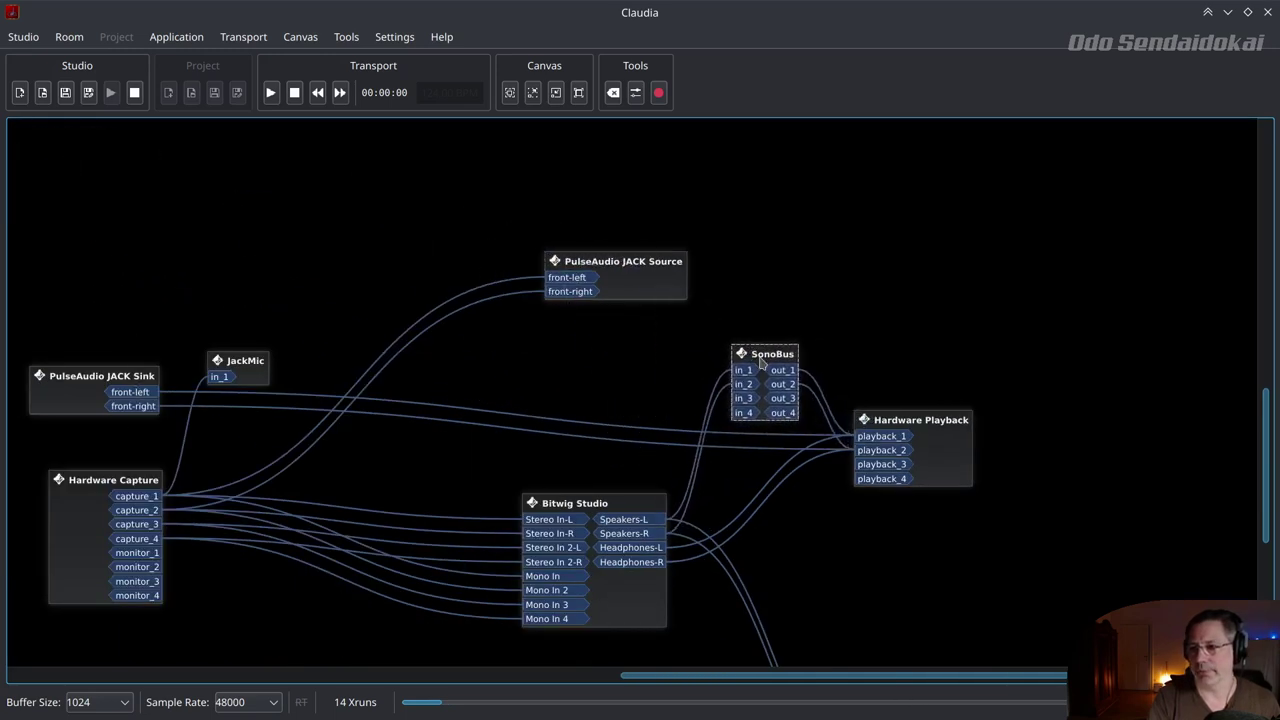
pyautogui.moveTo(946, 426); pyautogui.dragTo(1039, 460)
pyautogui.moveTo(617, 283); pyautogui.dragTo(332, 258)
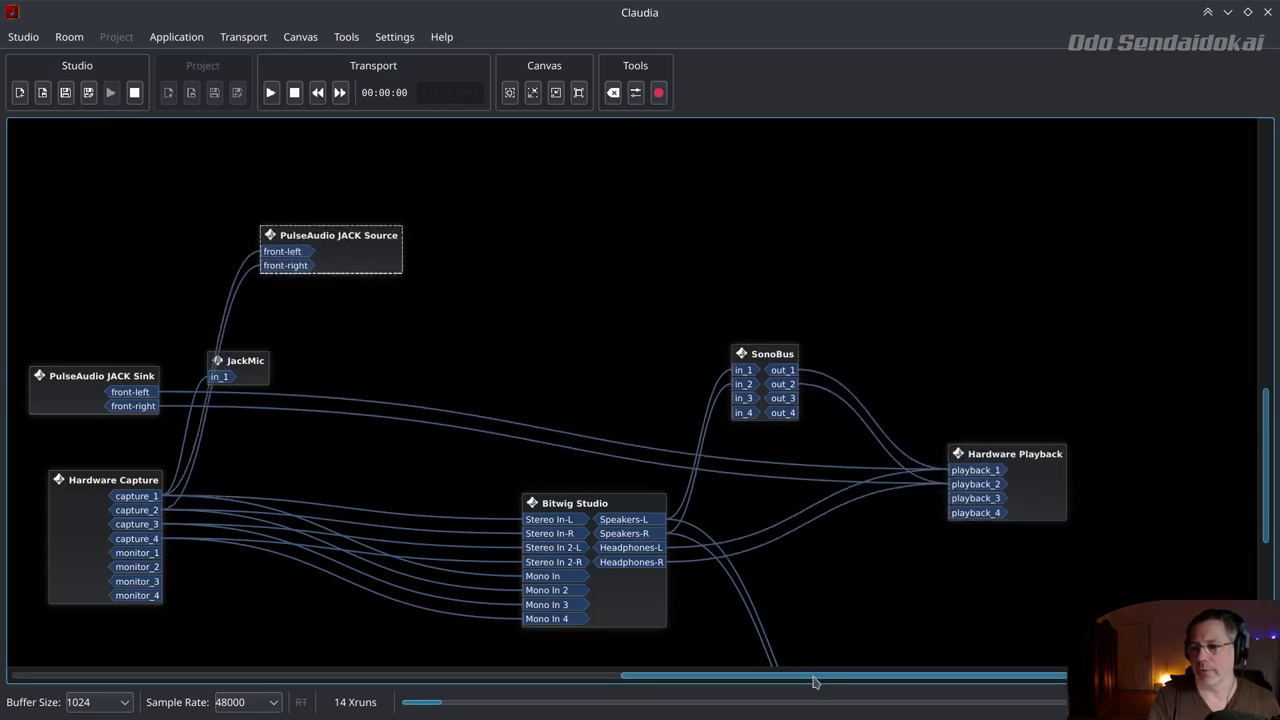
pyautogui.scroll(3, 816, 522)
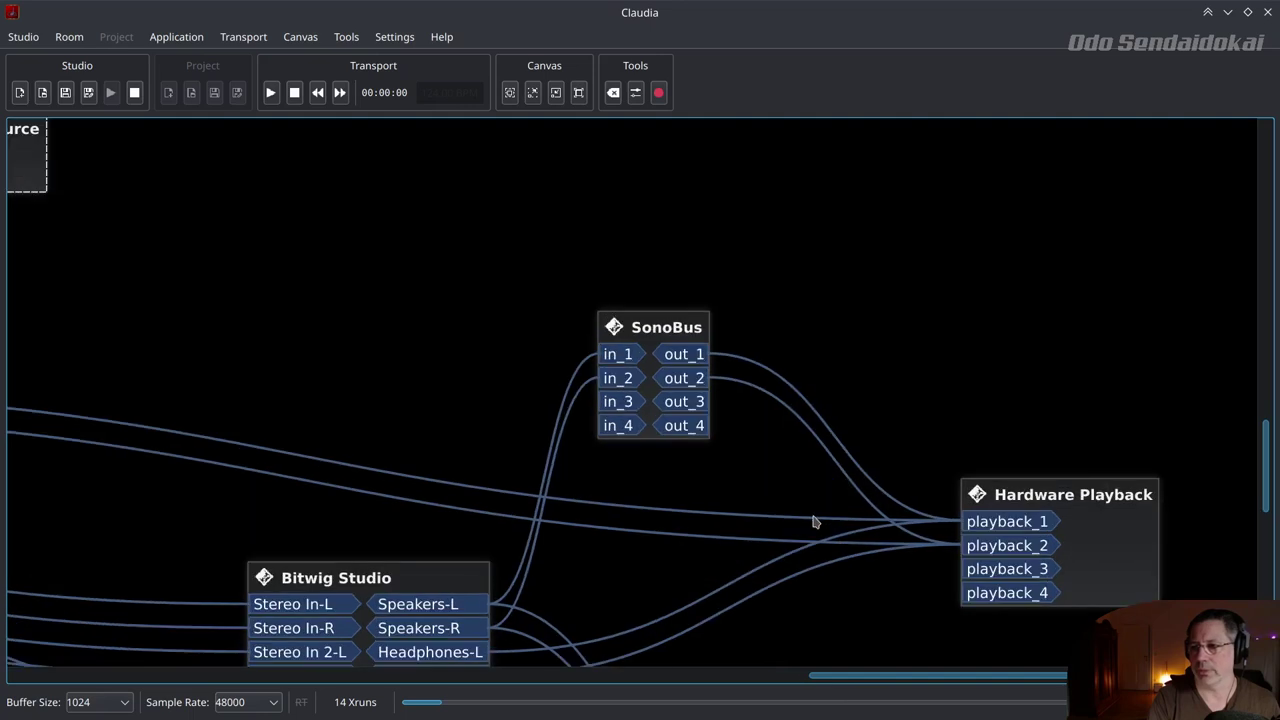
pyautogui.moveTo(1265, 454); pyautogui.dragTo(1264, 482)
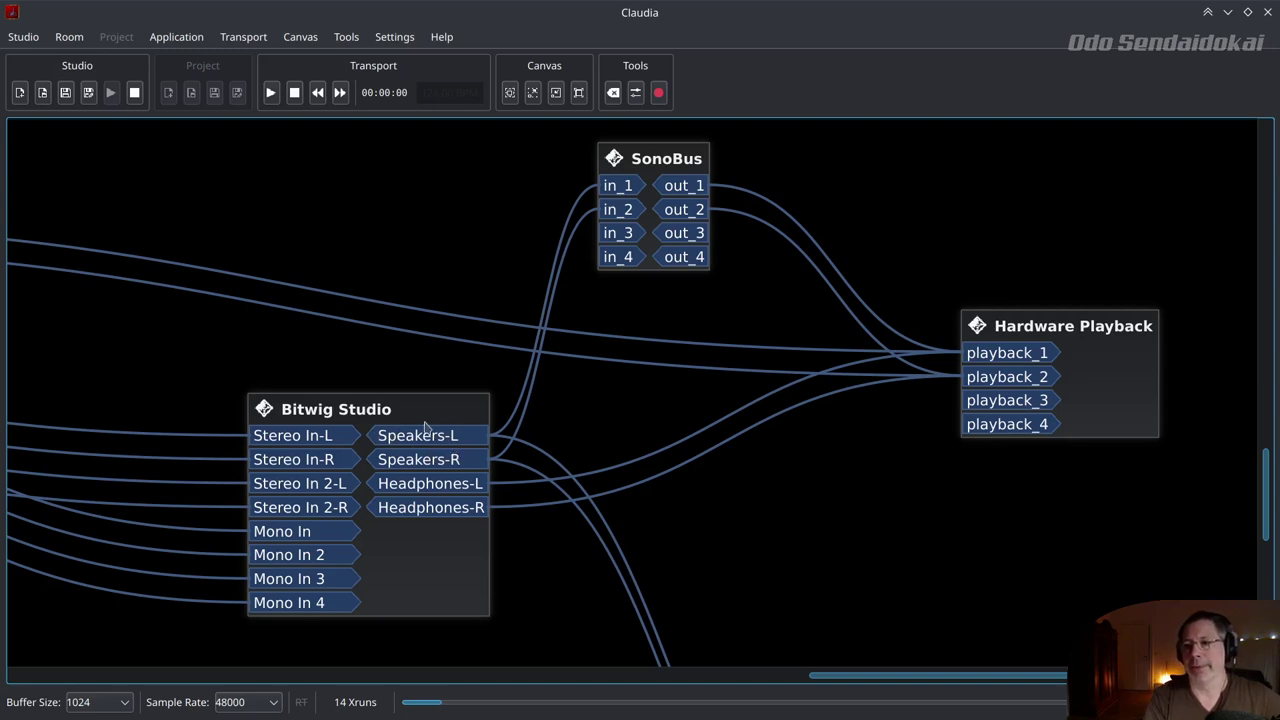
# Neatly arrange the Bitwig Studio, Hardware Playback and SonoBus boxes, then minimize Claudia.
pyautogui.moveTo(423, 408); pyautogui.dragTo(378, 383)
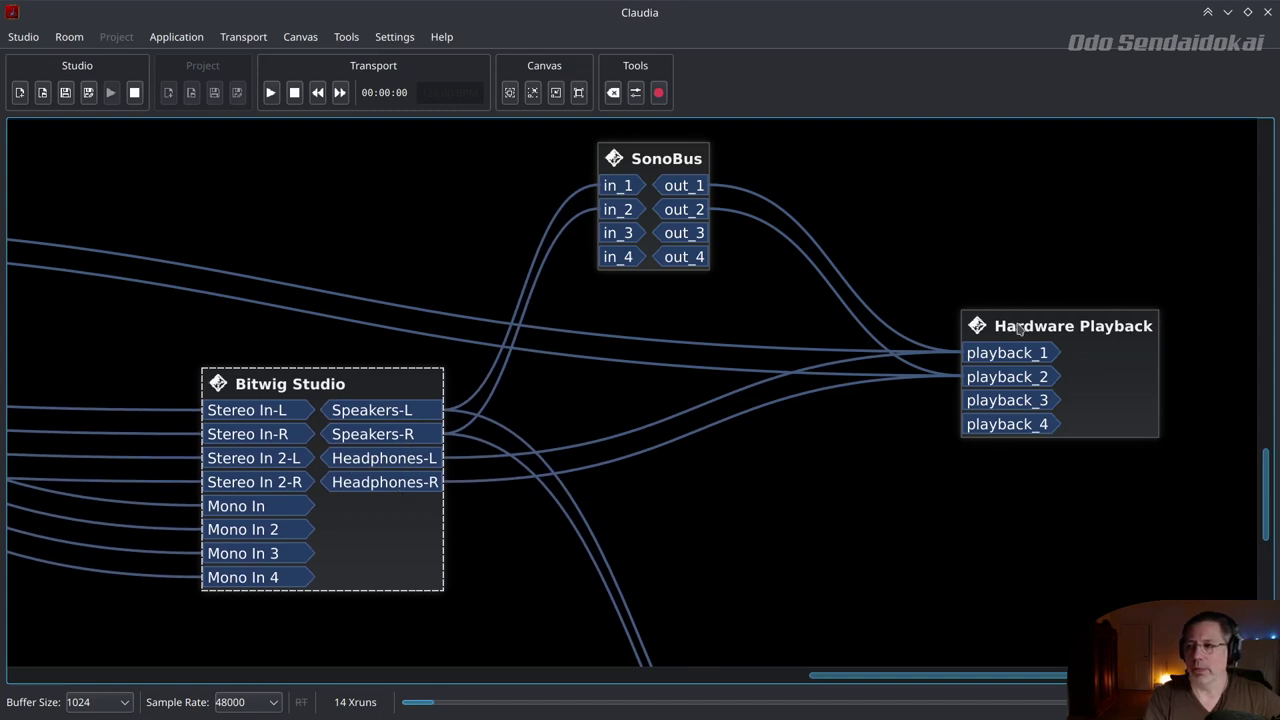
pyautogui.moveTo(1018, 330); pyautogui.dragTo(1041, 365)
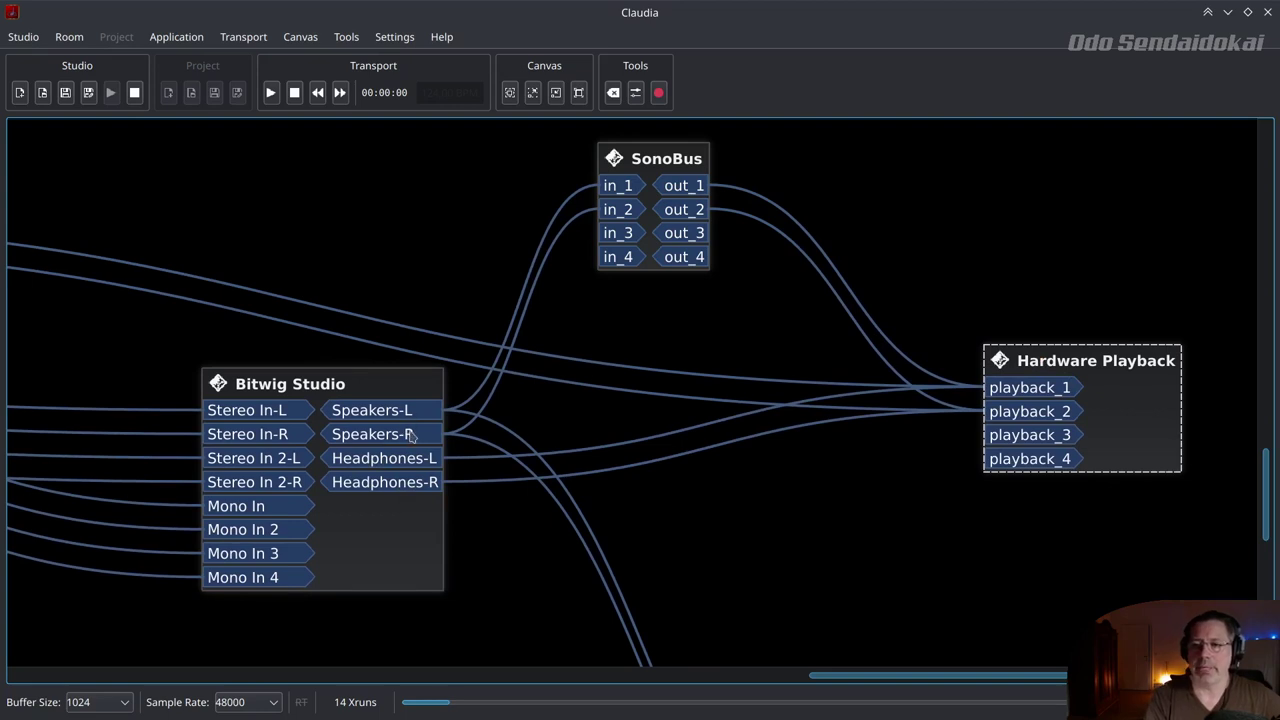
pyautogui.moveTo(656, 152); pyautogui.dragTo(694, 150)
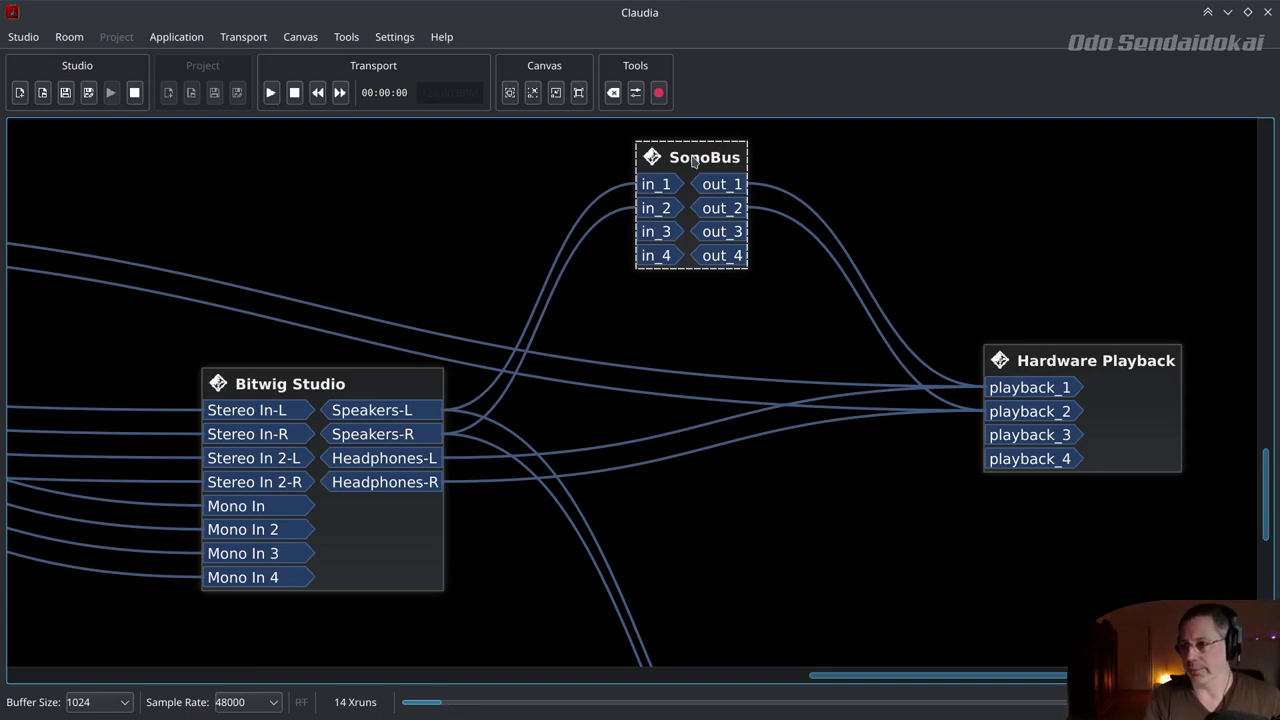
pyautogui.moveTo(375, 382); pyautogui.dragTo(357, 366)
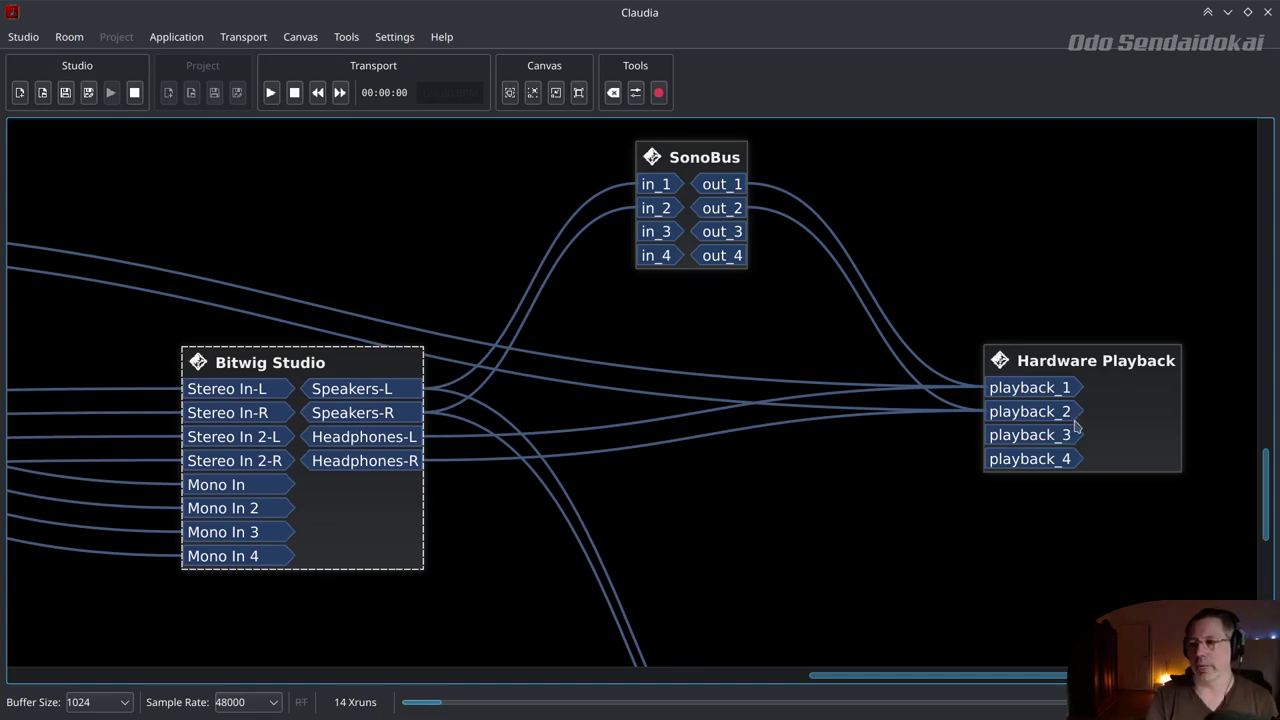
pyautogui.click(1227, 12)
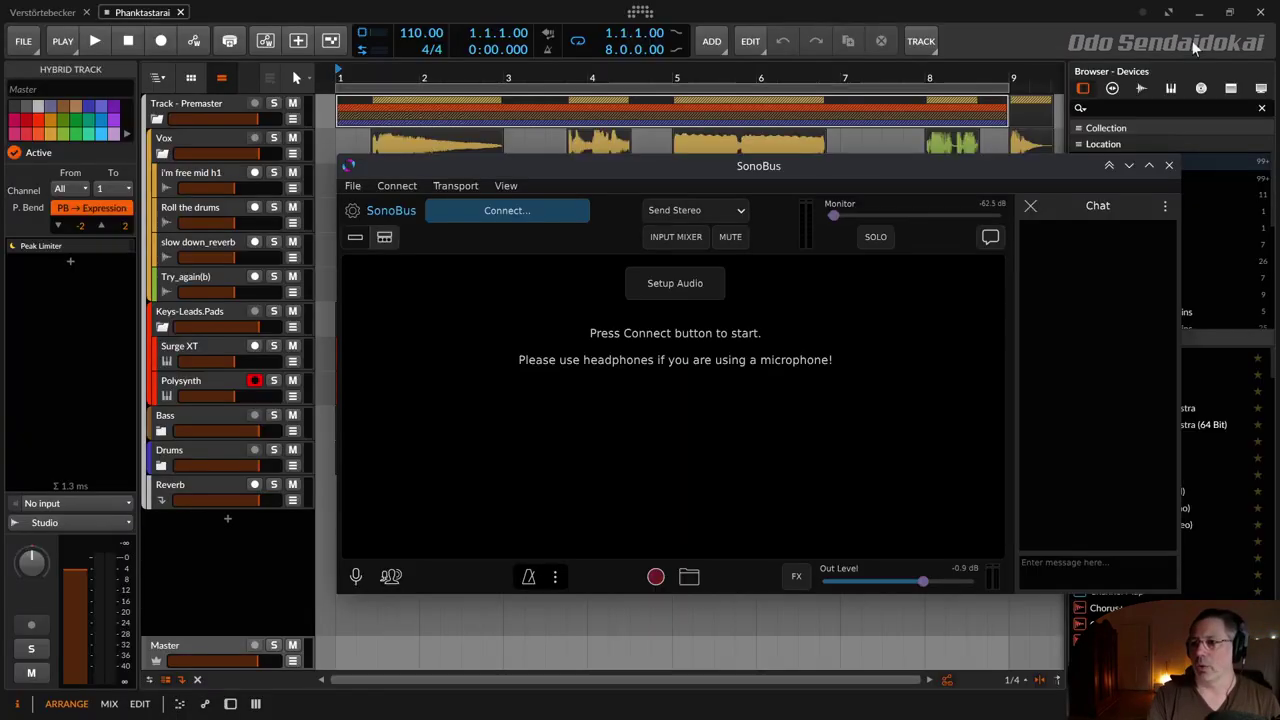
# Hide SonoBus and show Bitwig's Audio settings with the JACK input and output busses.
pyautogui.click(1128, 165)
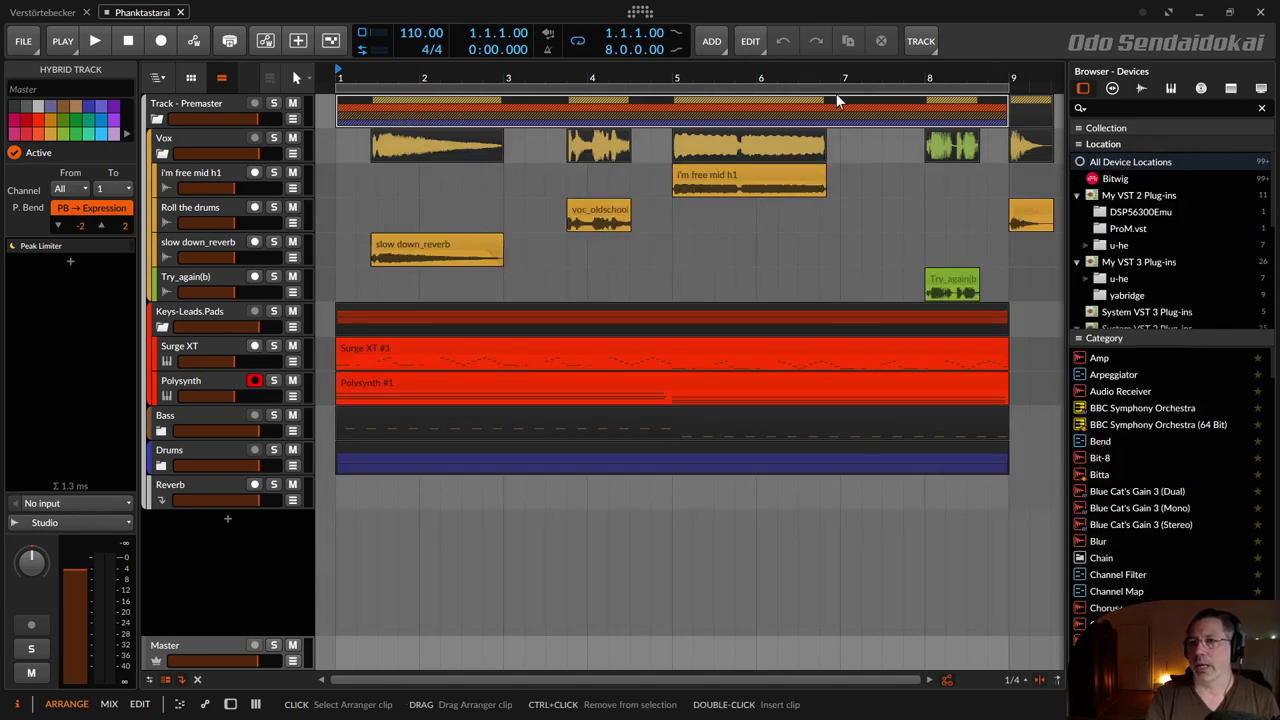
pyautogui.click(638, 12)
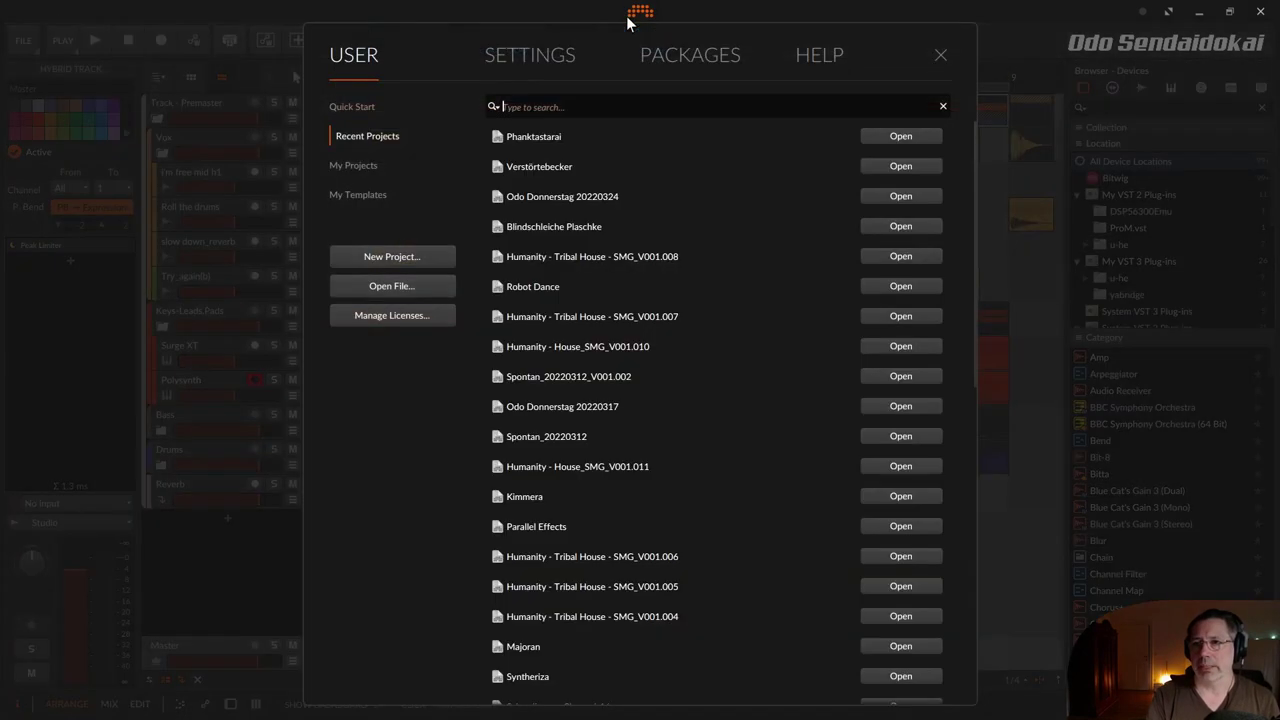
pyautogui.click(520, 55)
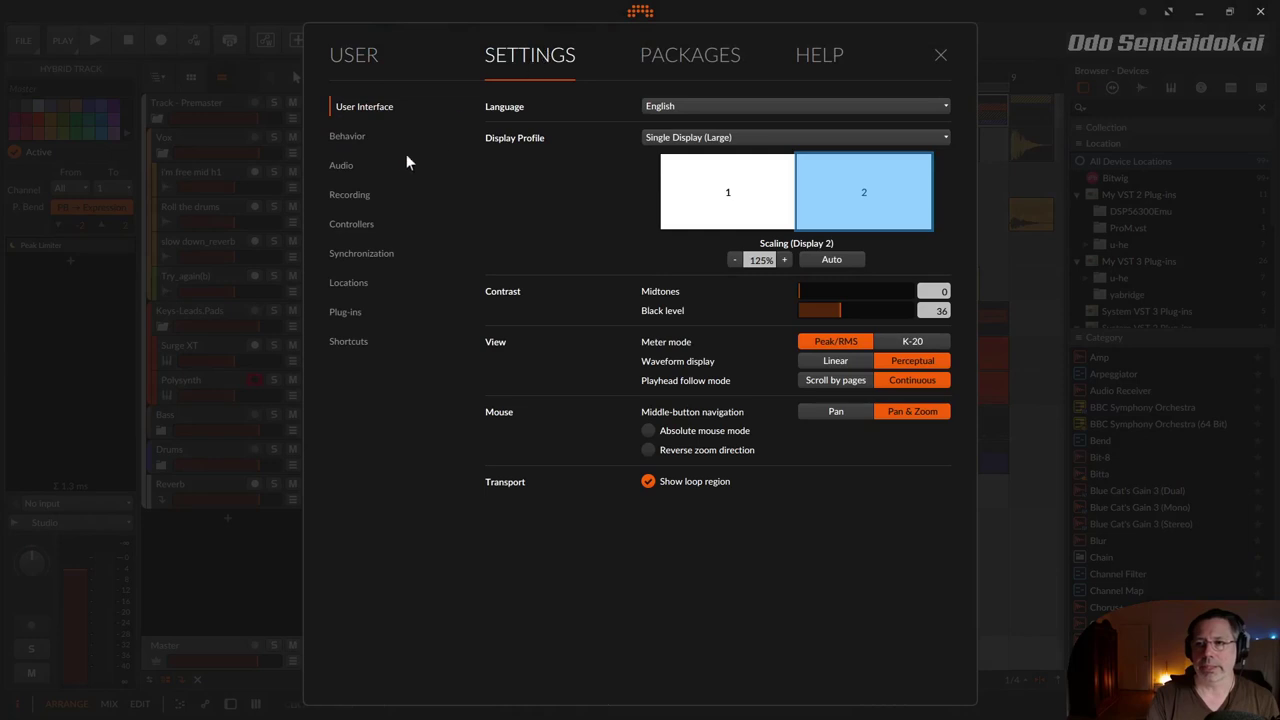
pyautogui.click(345, 166)
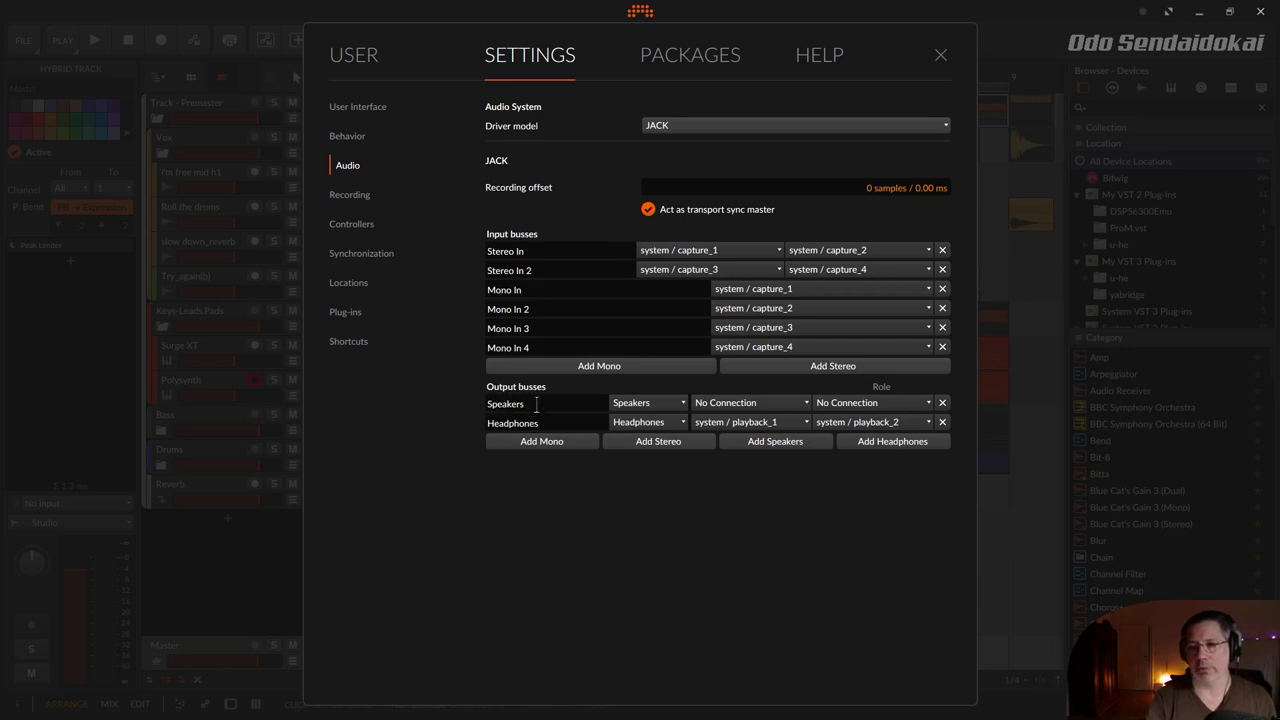
pyautogui.click(536, 404)
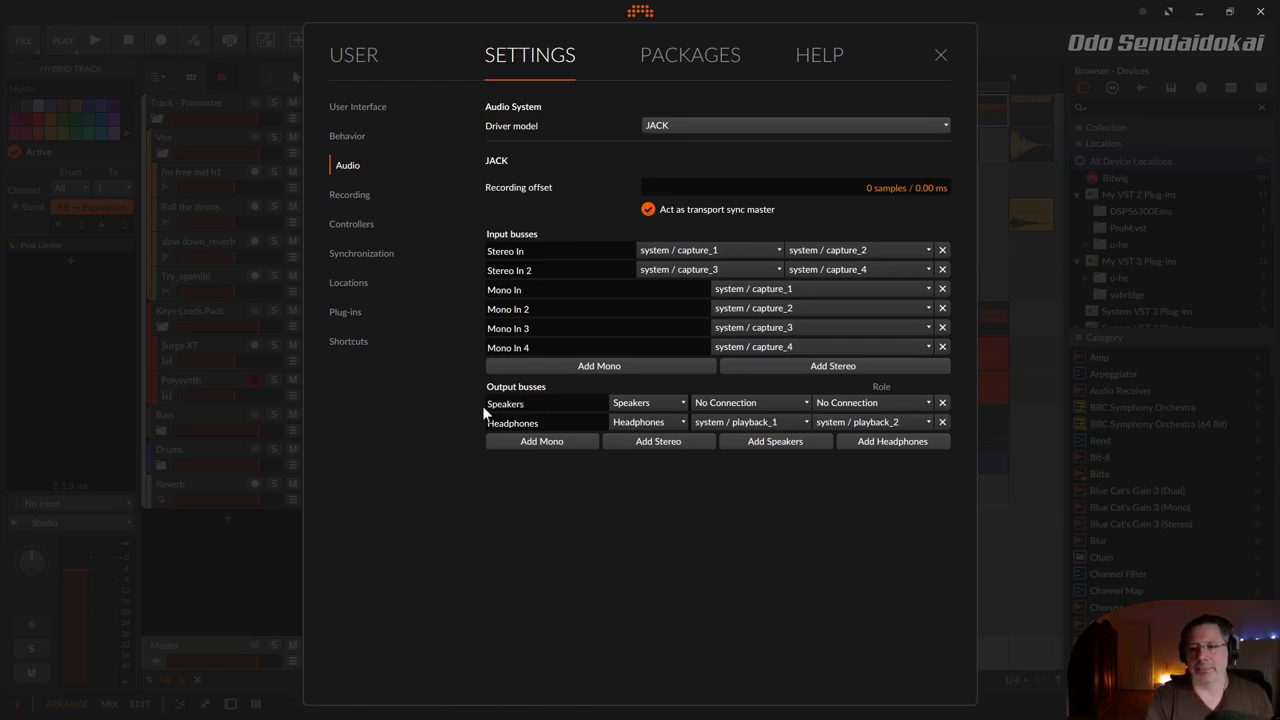
pyautogui.click(673, 406)
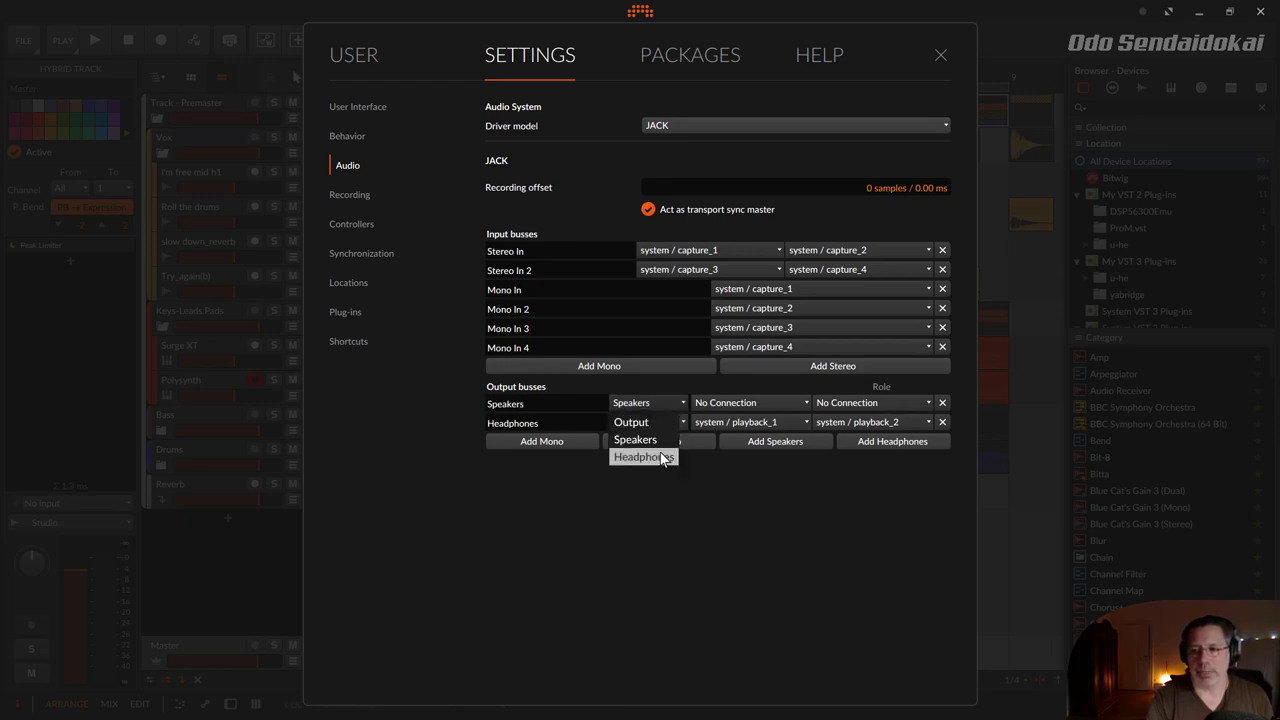
pyautogui.press('Escape')
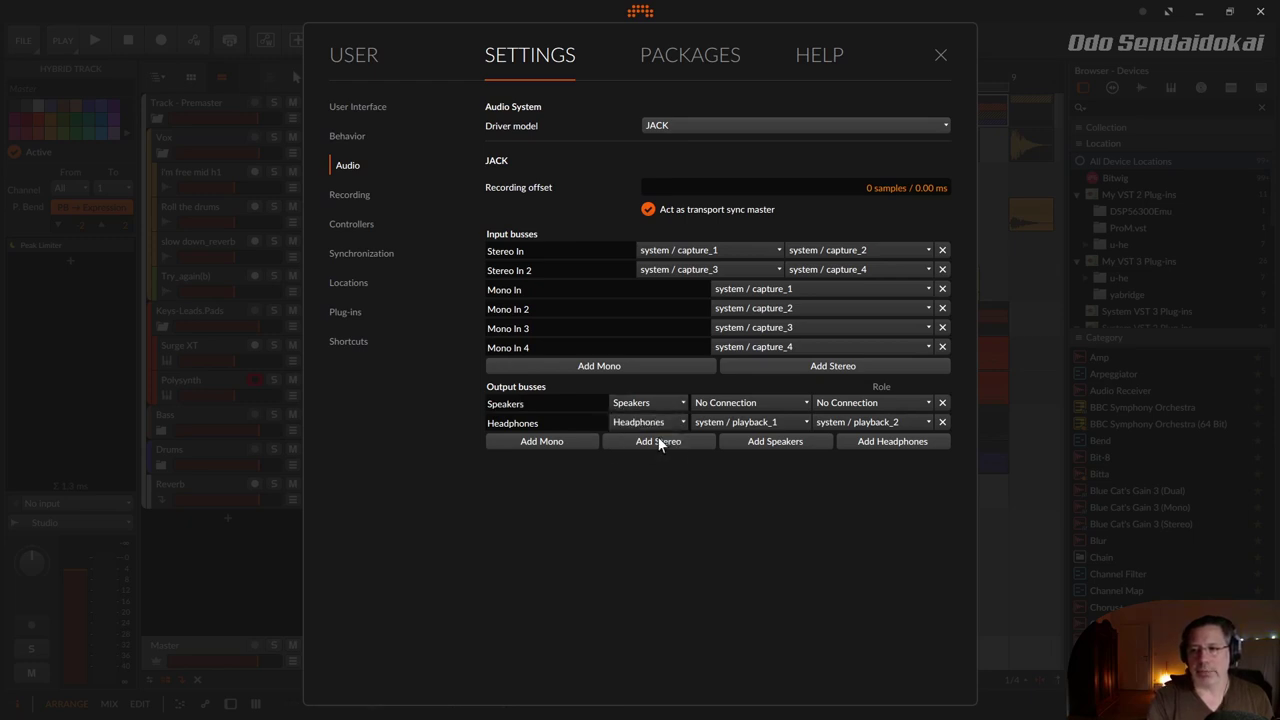
pyautogui.click(643, 424)
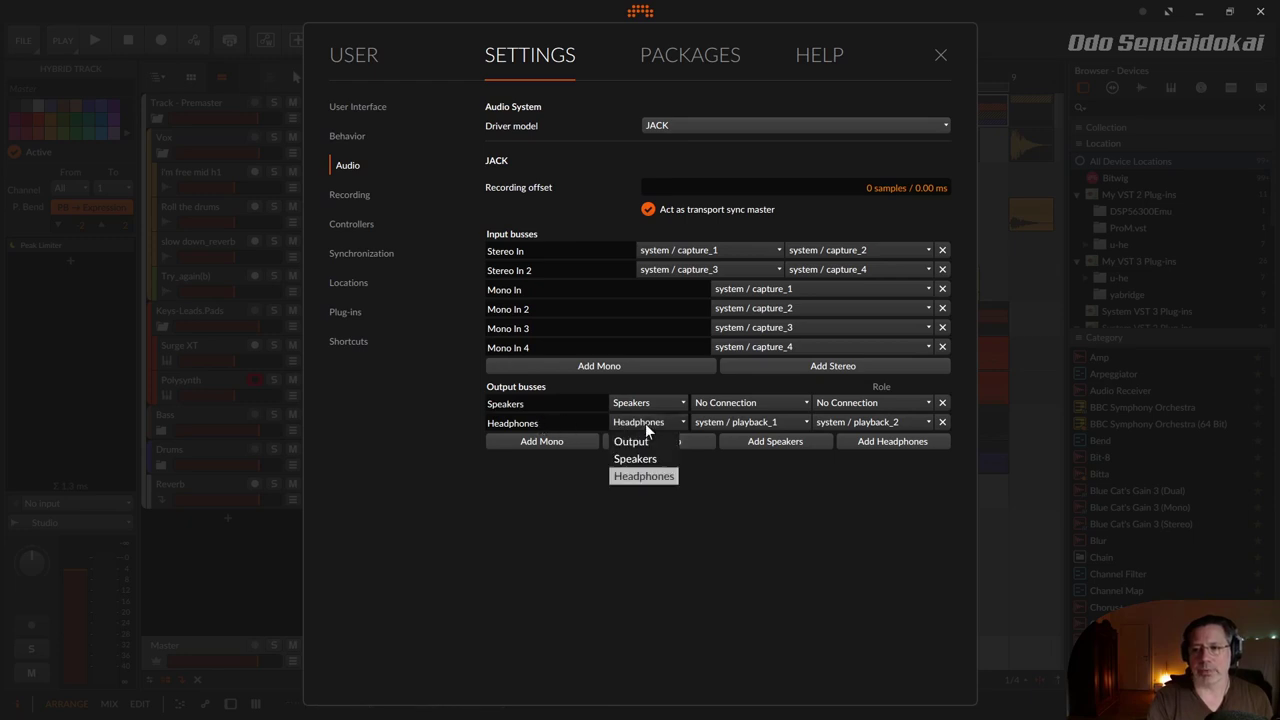
pyautogui.click(645, 476)
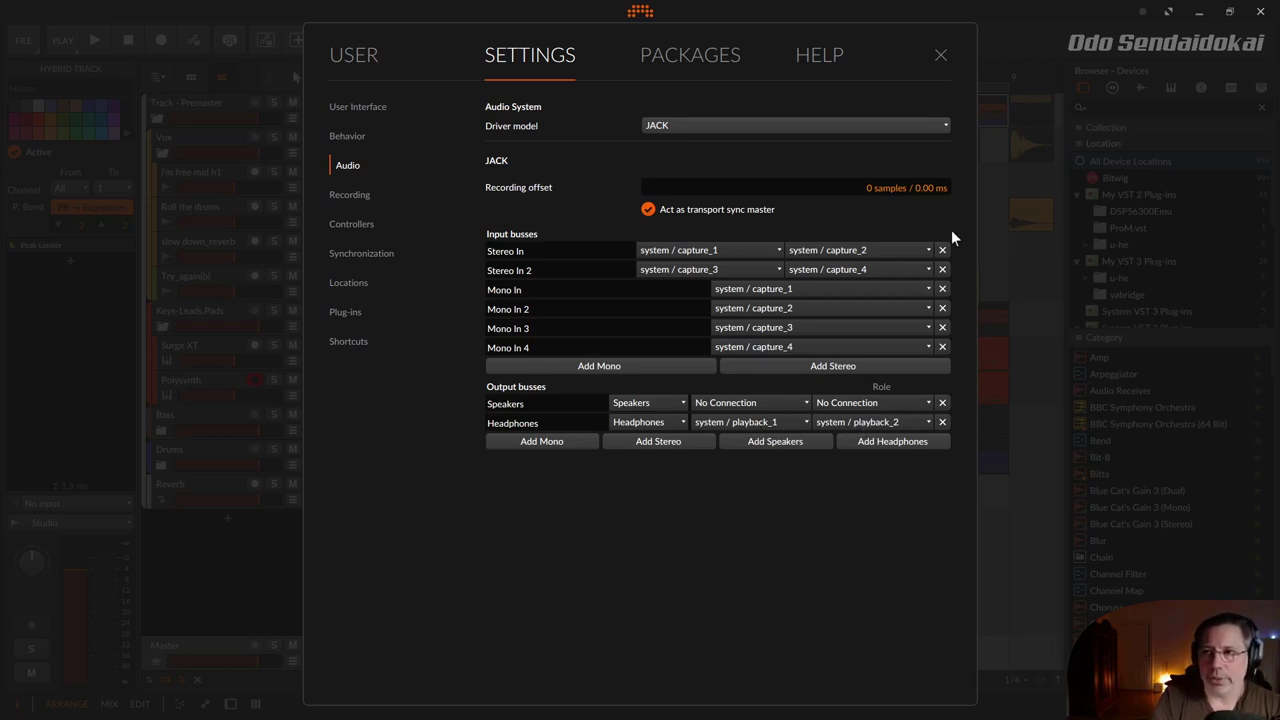
# Close Bitwig's Settings dialog to get back to the project arrangement.
pyautogui.click(941, 55)
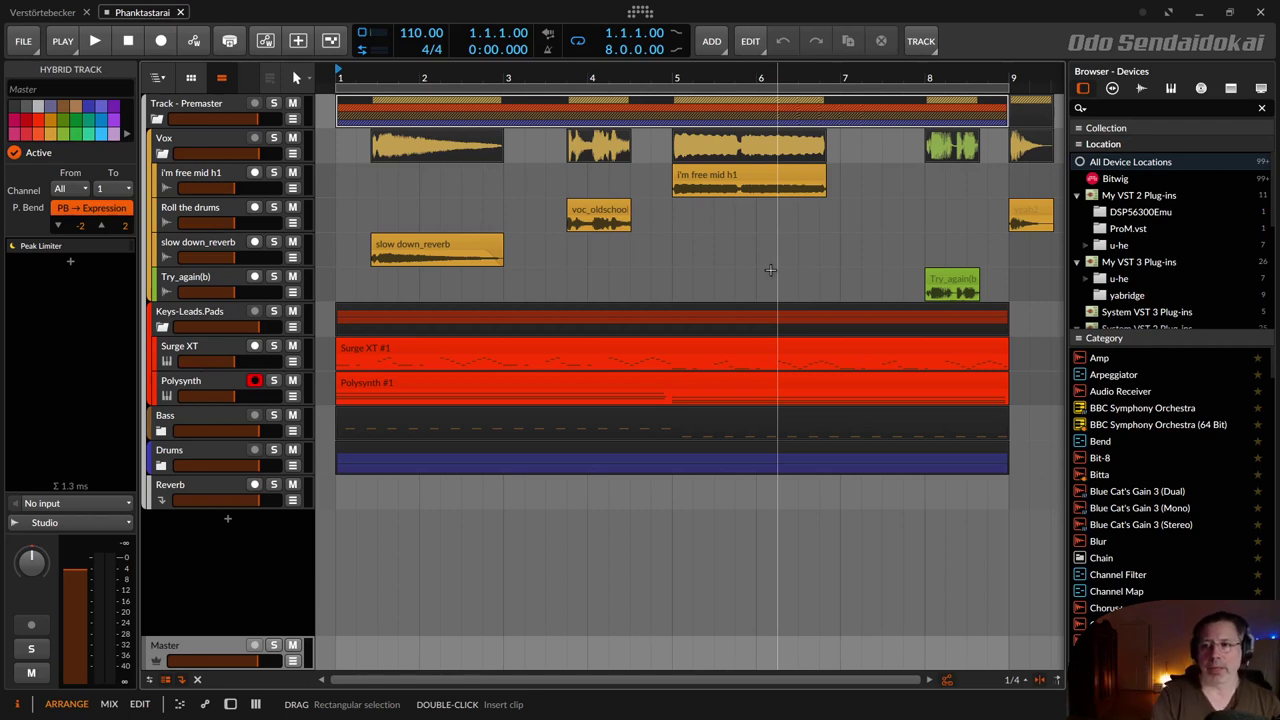
# Inspect the Premaster group's i'm free mid h1, Surge XT and Reverb tracks and the add-track menu.
pyautogui.click(158, 118)
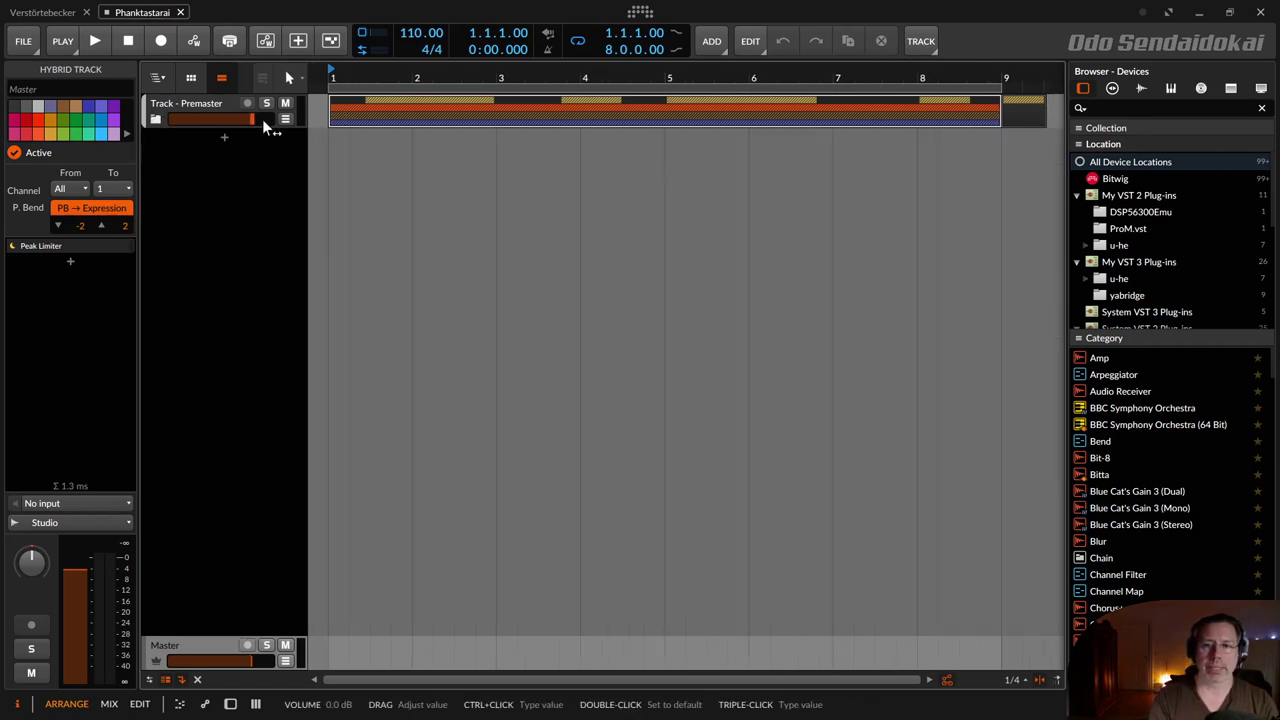
pyautogui.click(156, 119)
pyautogui.click(195, 180)
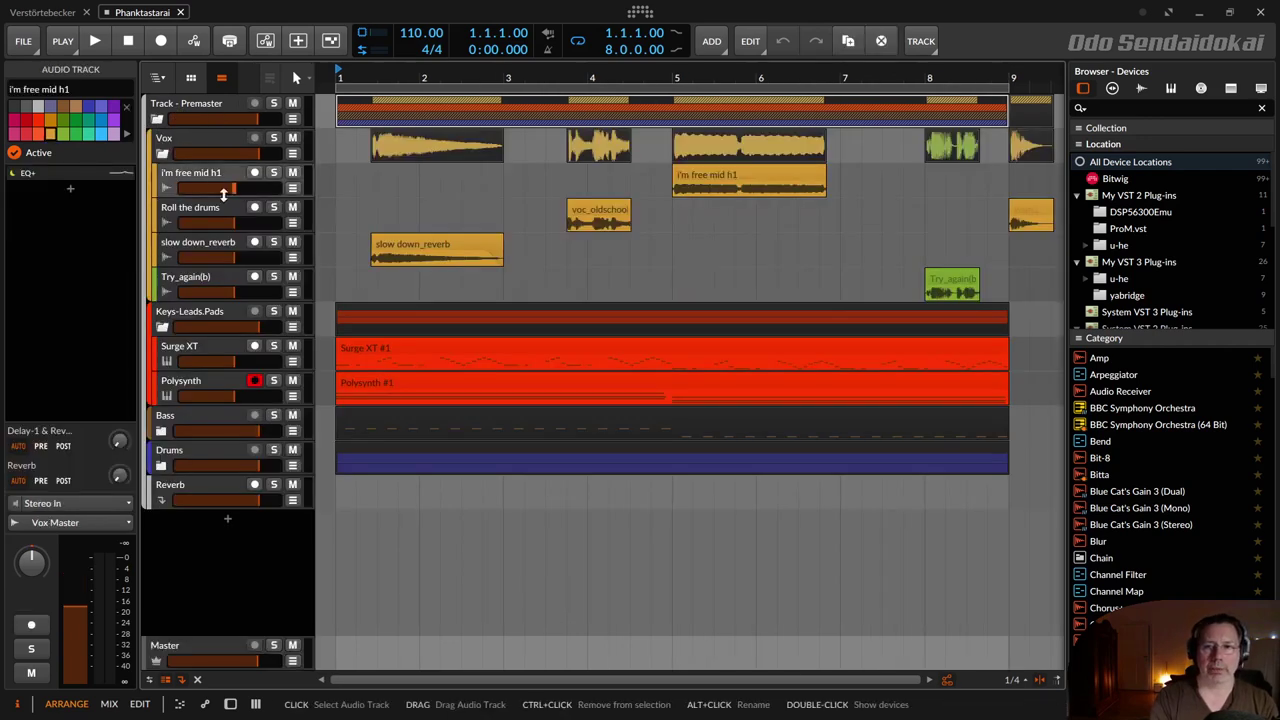
pyautogui.click(202, 345)
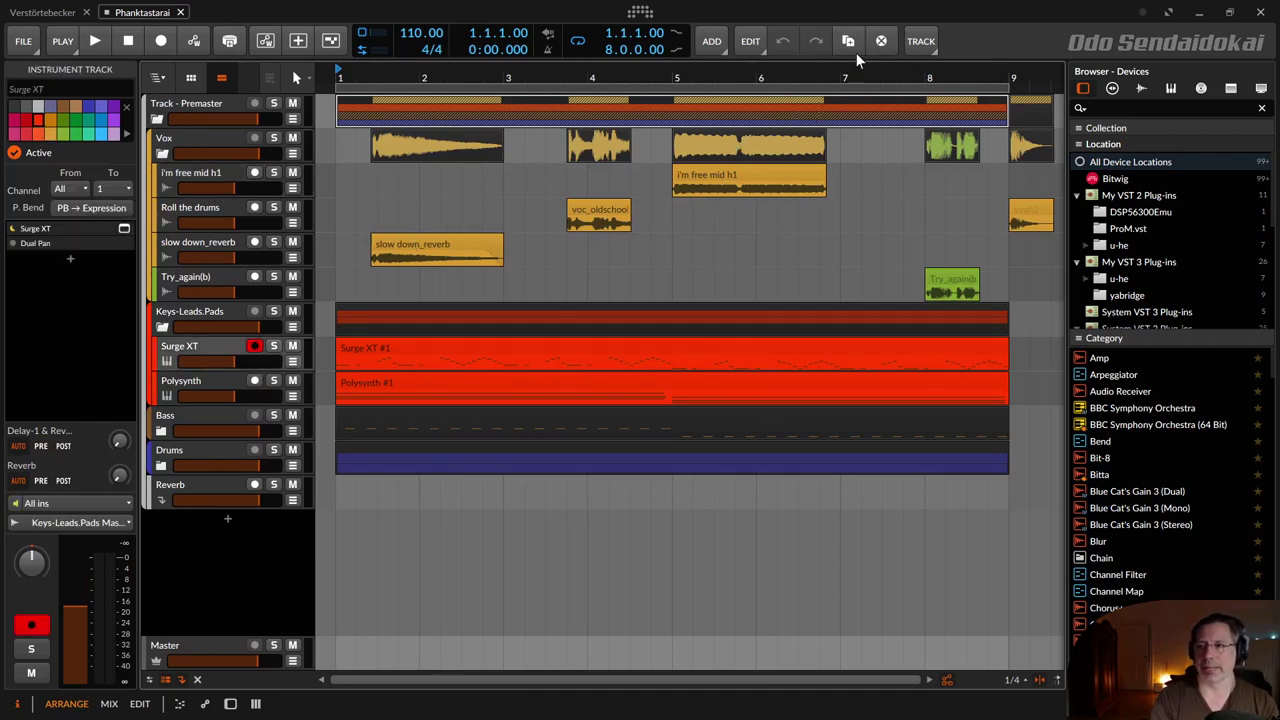
pyautogui.click(709, 42)
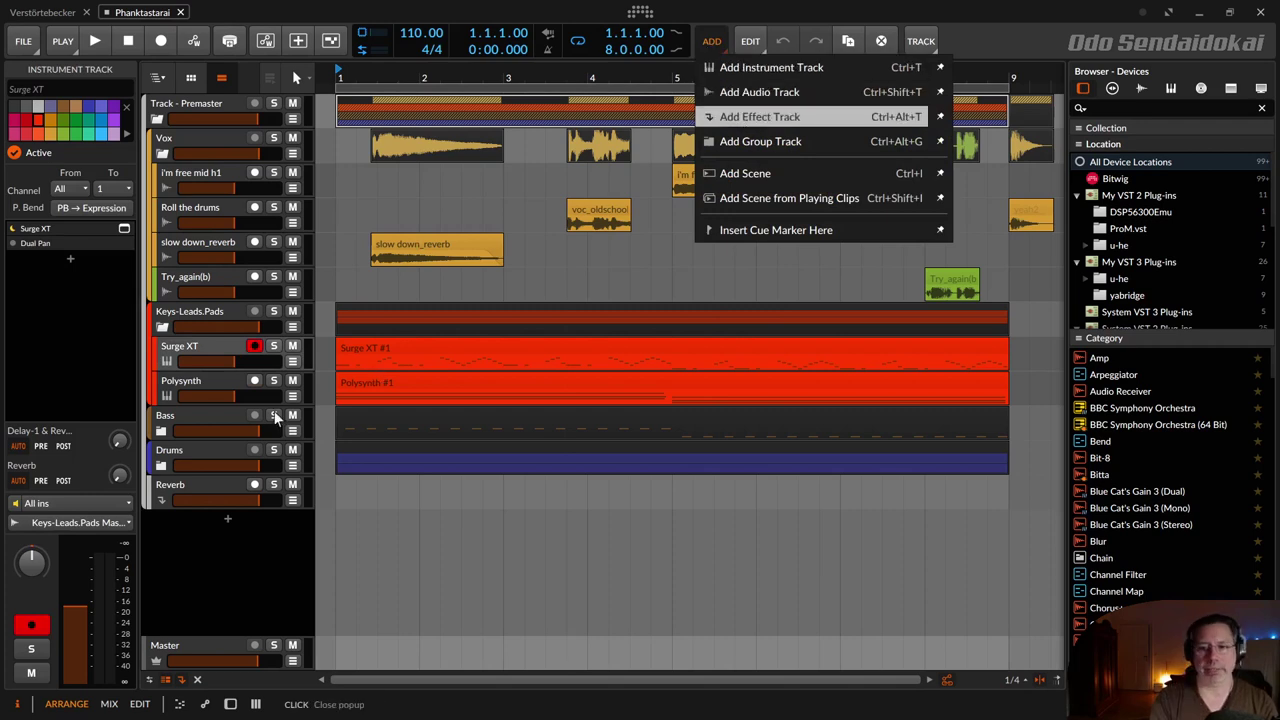
pyautogui.click(176, 488)
pyautogui.click(180, 488)
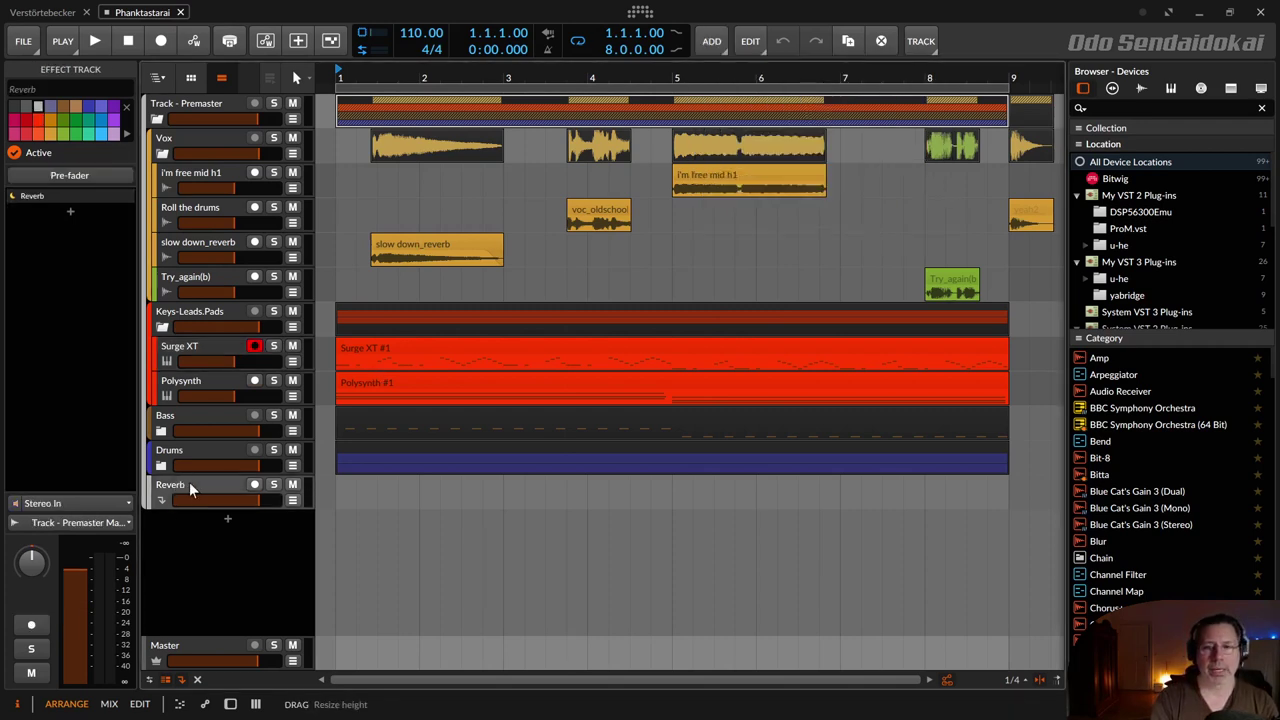
# Collapse the Premaster group, clear the arranger selection and switch to the mixer with Alt+2.
pyautogui.click(157, 119)
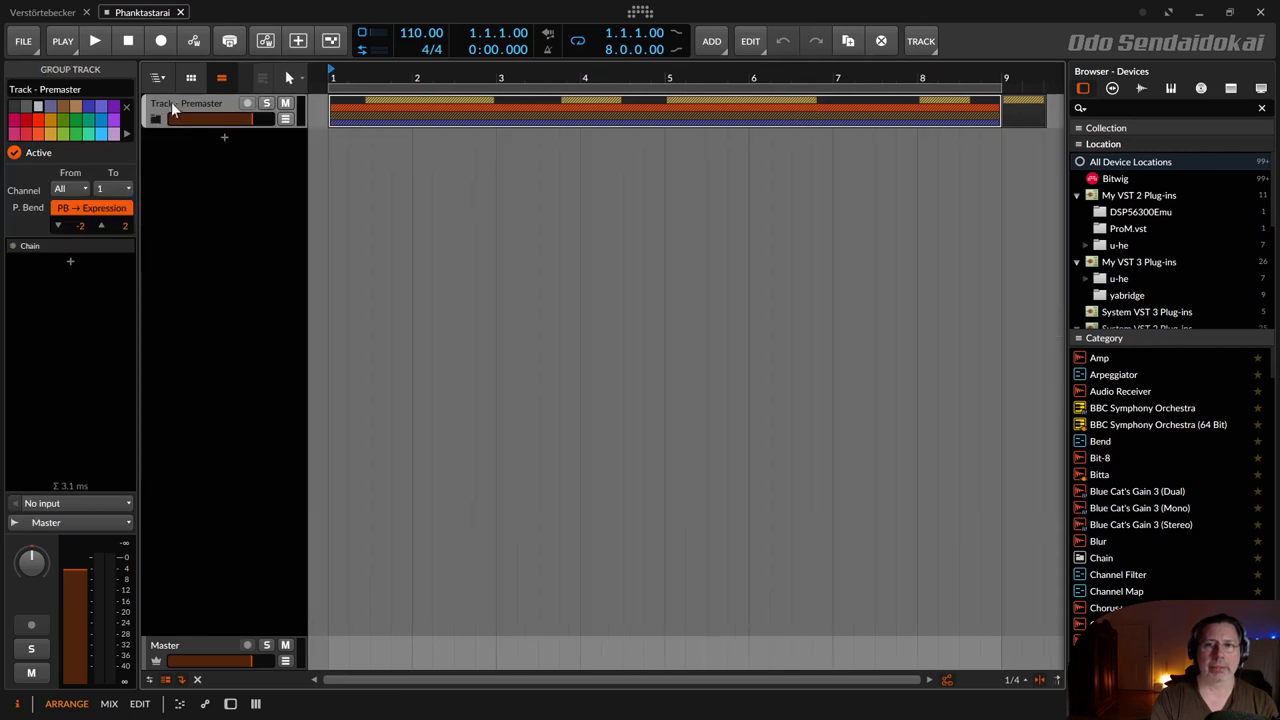
pyautogui.click(156, 119)
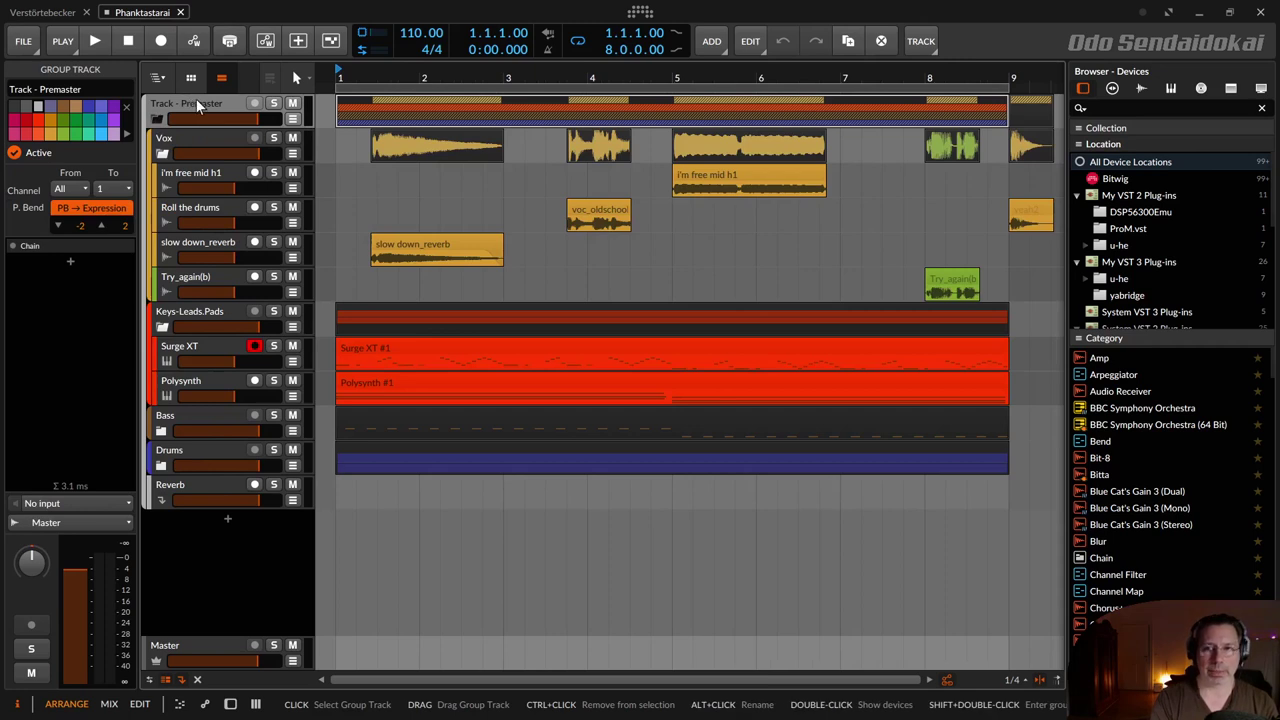
pyautogui.click(156, 119)
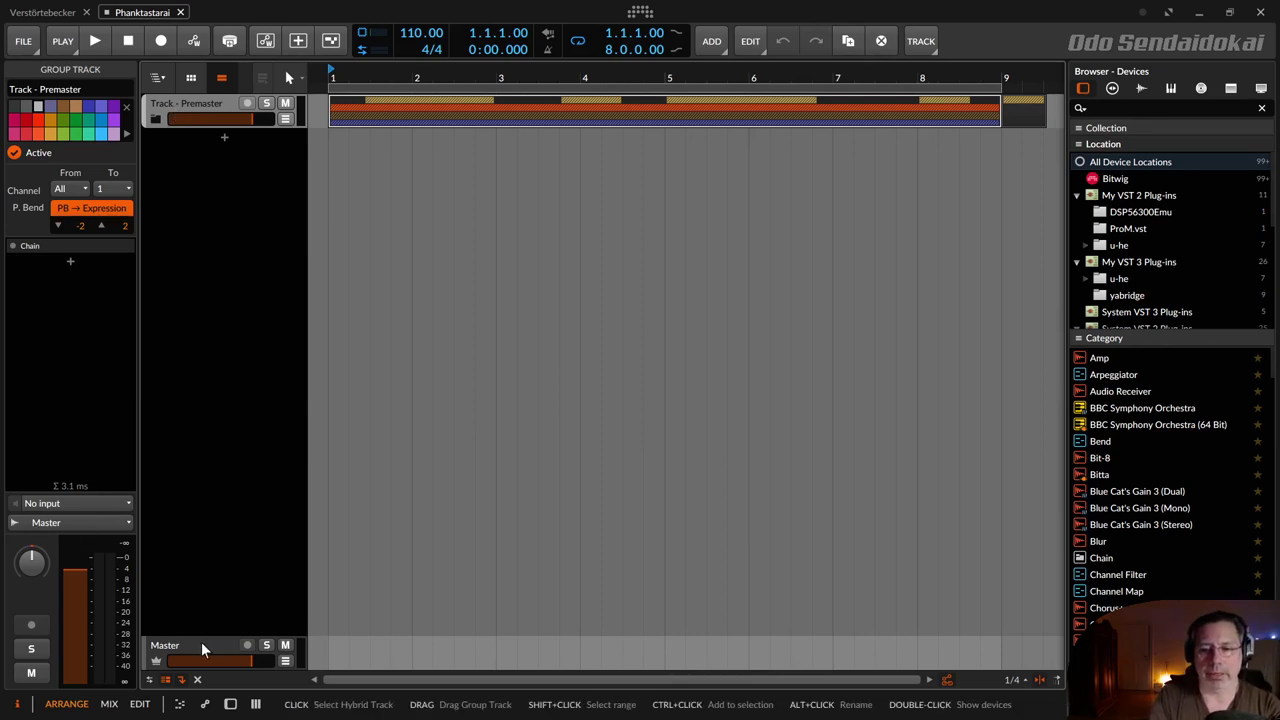
pyautogui.click(596, 391)
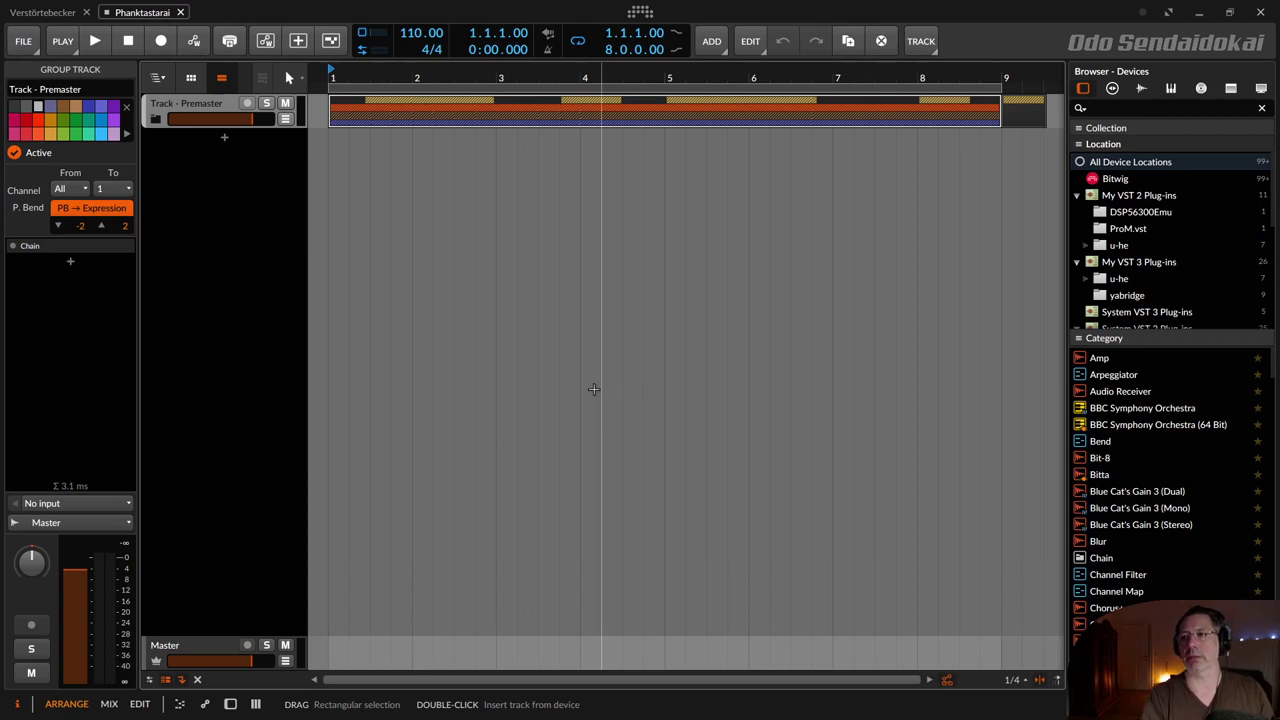
pyautogui.hotkey('alt', '2')
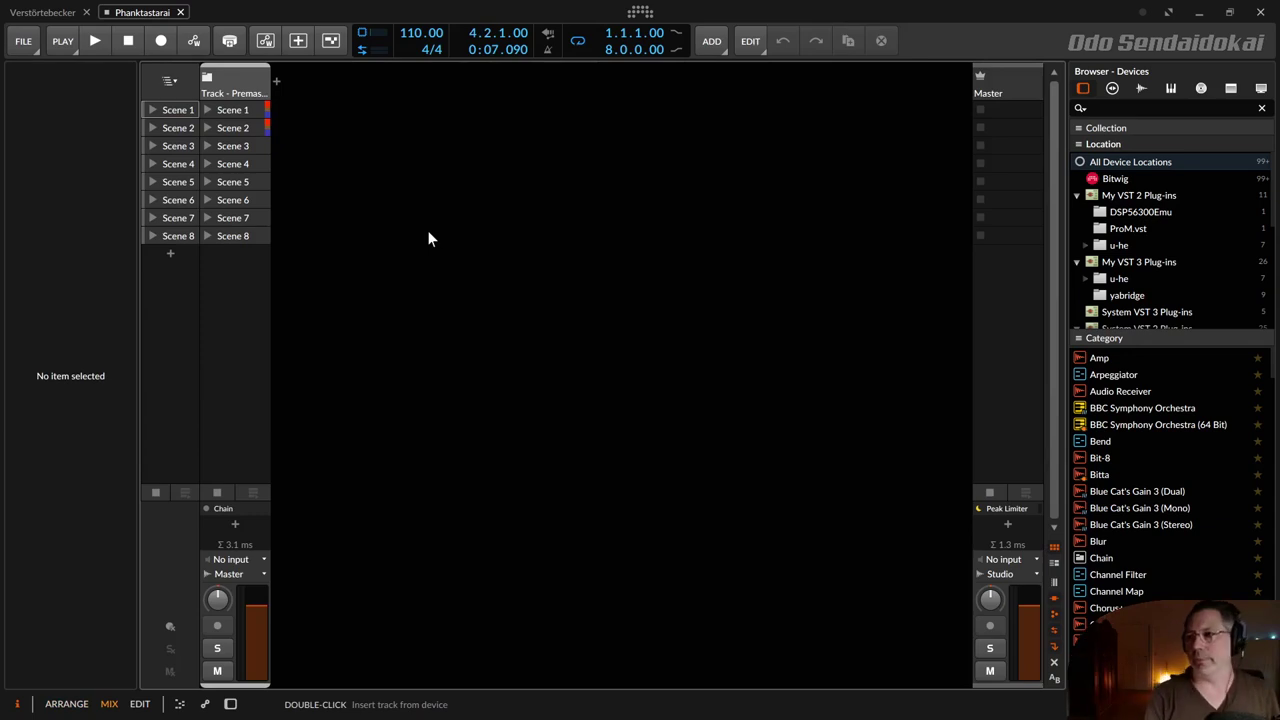
# Expand the Premaster group in the mixer to show its Vox, Keys-Leads.Pads, Bass, Drums and Reverb strips.
pyautogui.click(204, 81)
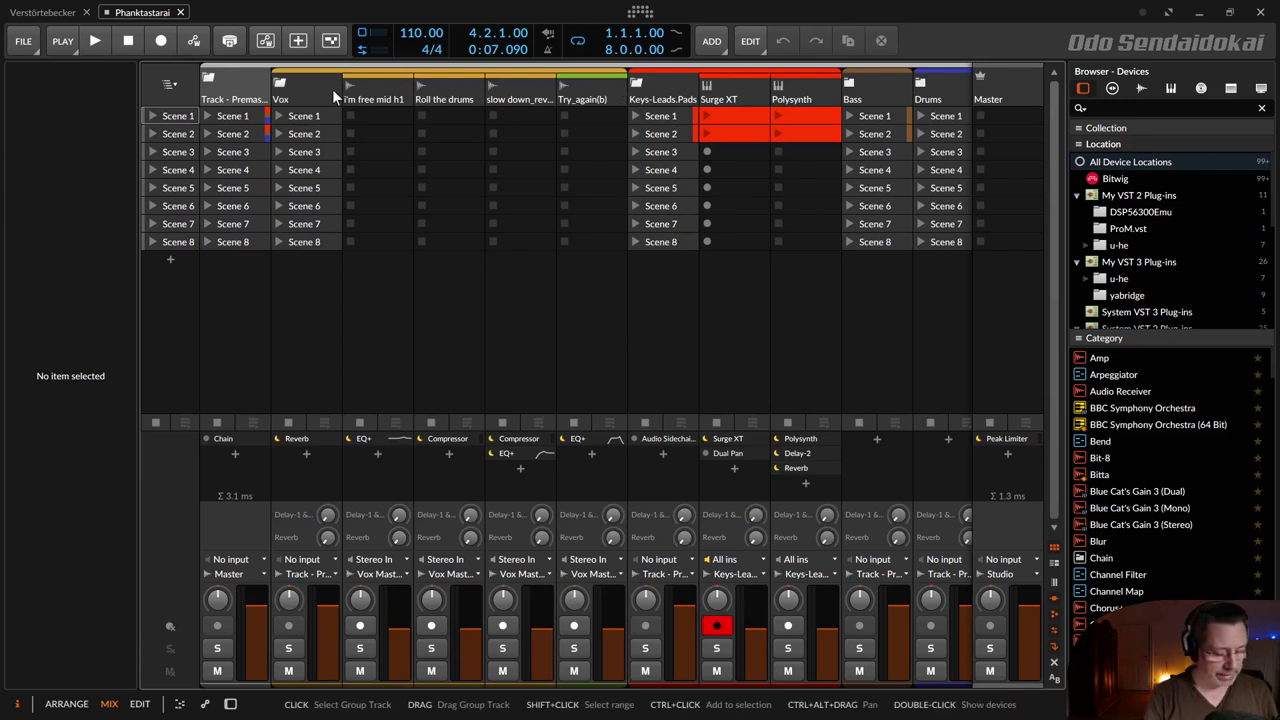
pyautogui.click(207, 78)
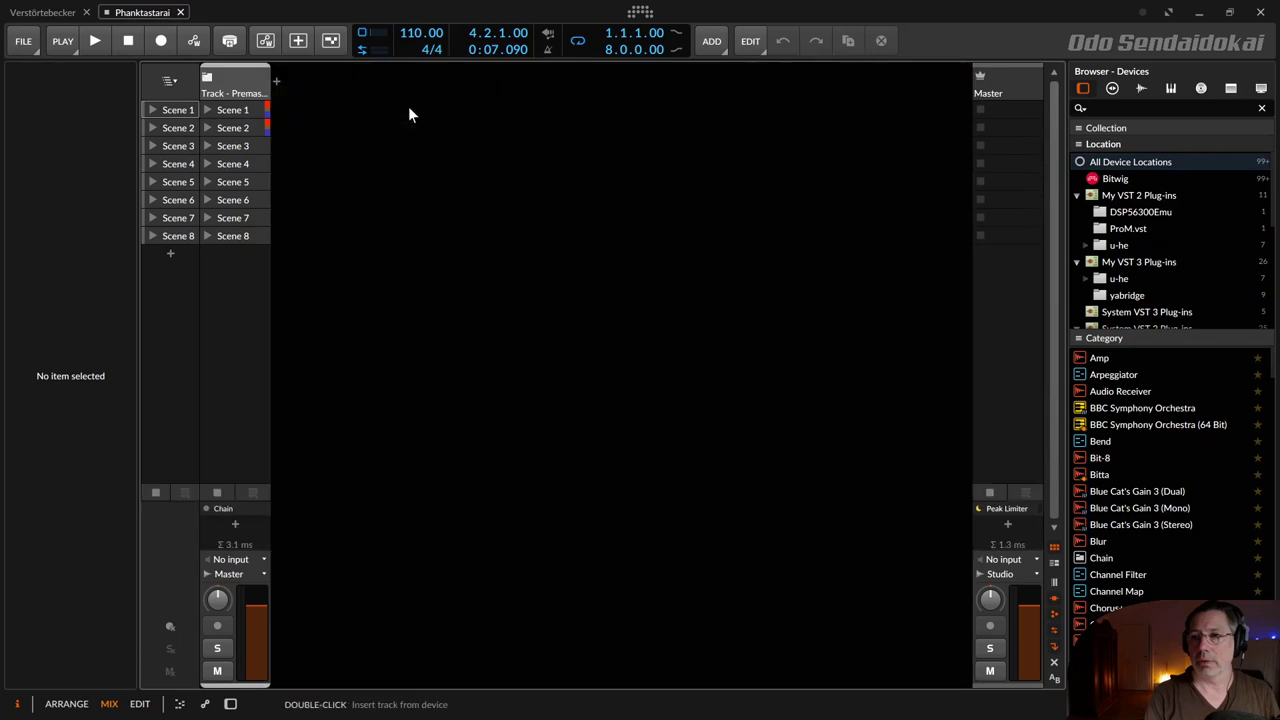
pyautogui.click(208, 78)
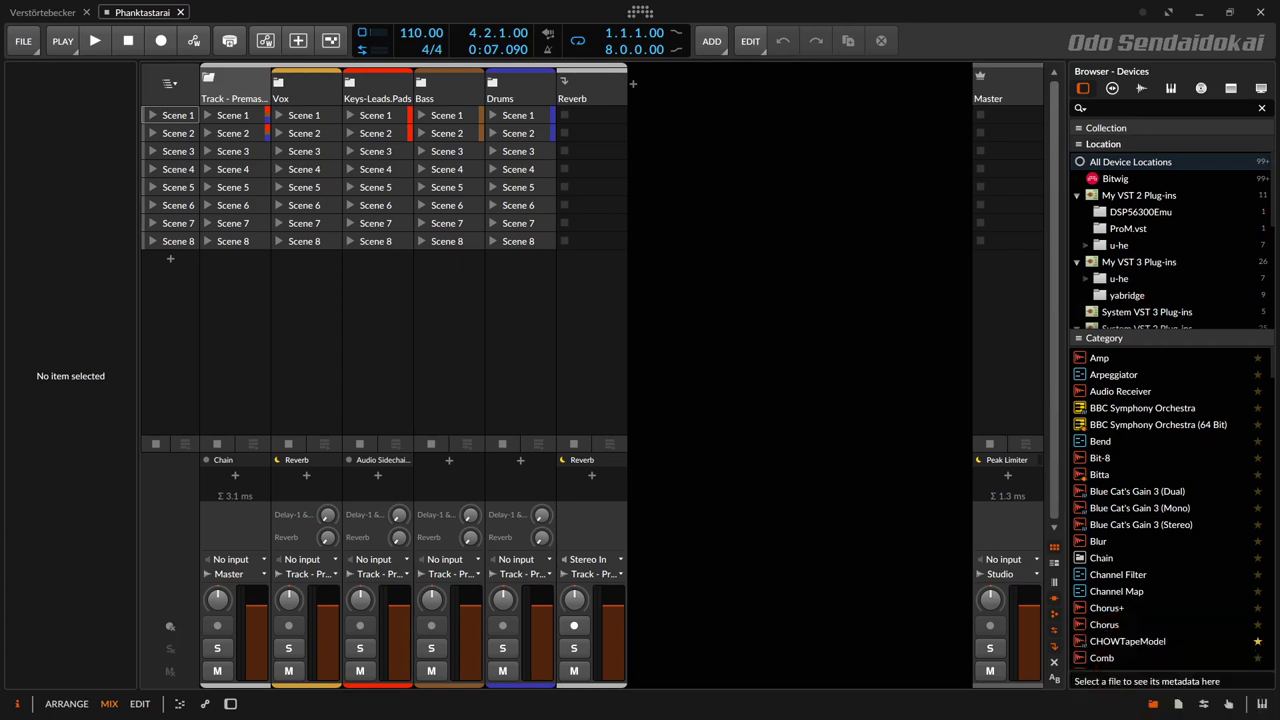
pyautogui.click(1136, 690)
# Open the Studio I/O panel, check Master's output destinations, and toggle the monitor outputs off and on.
pyautogui.click(1204, 706)
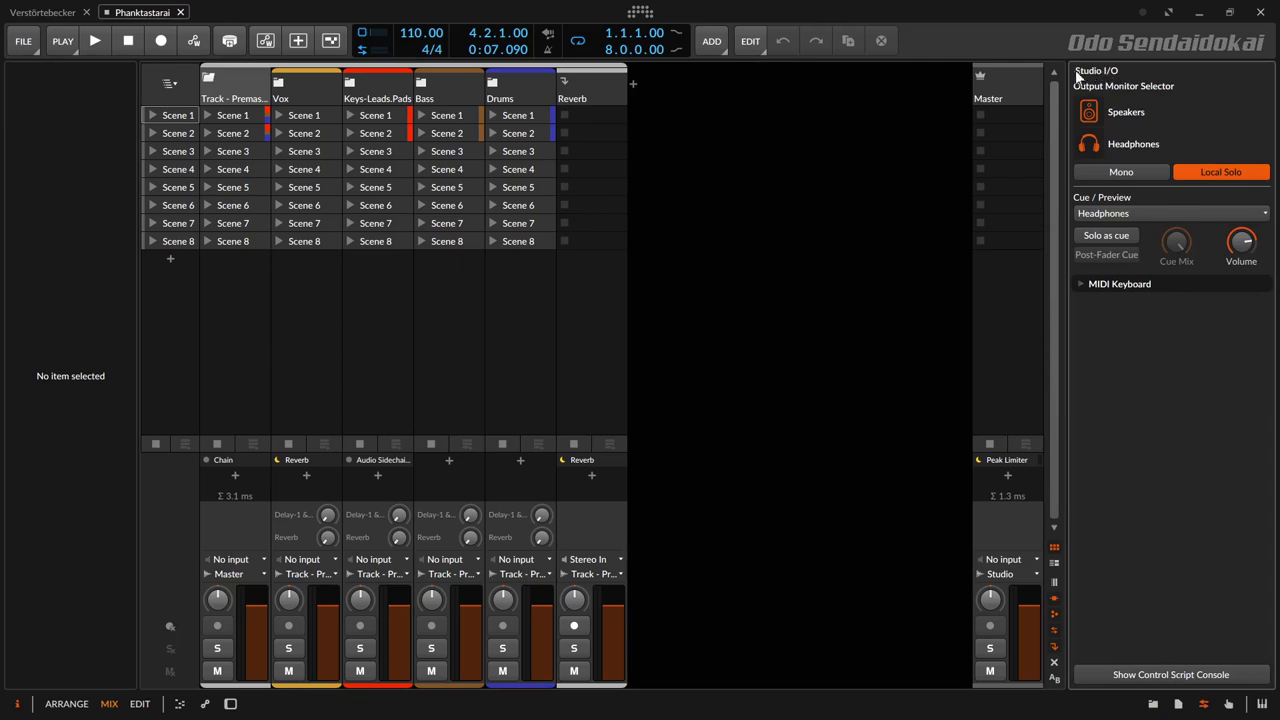
pyautogui.click(1018, 569)
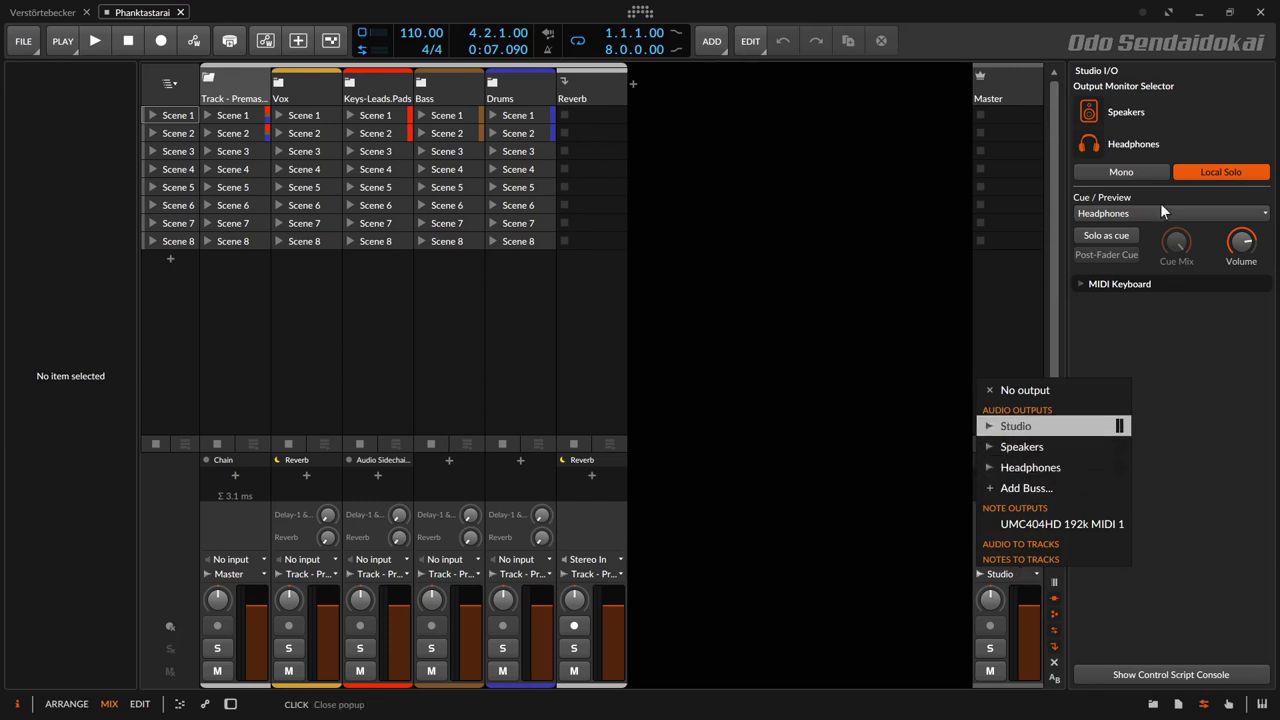
pyautogui.click(1091, 112)
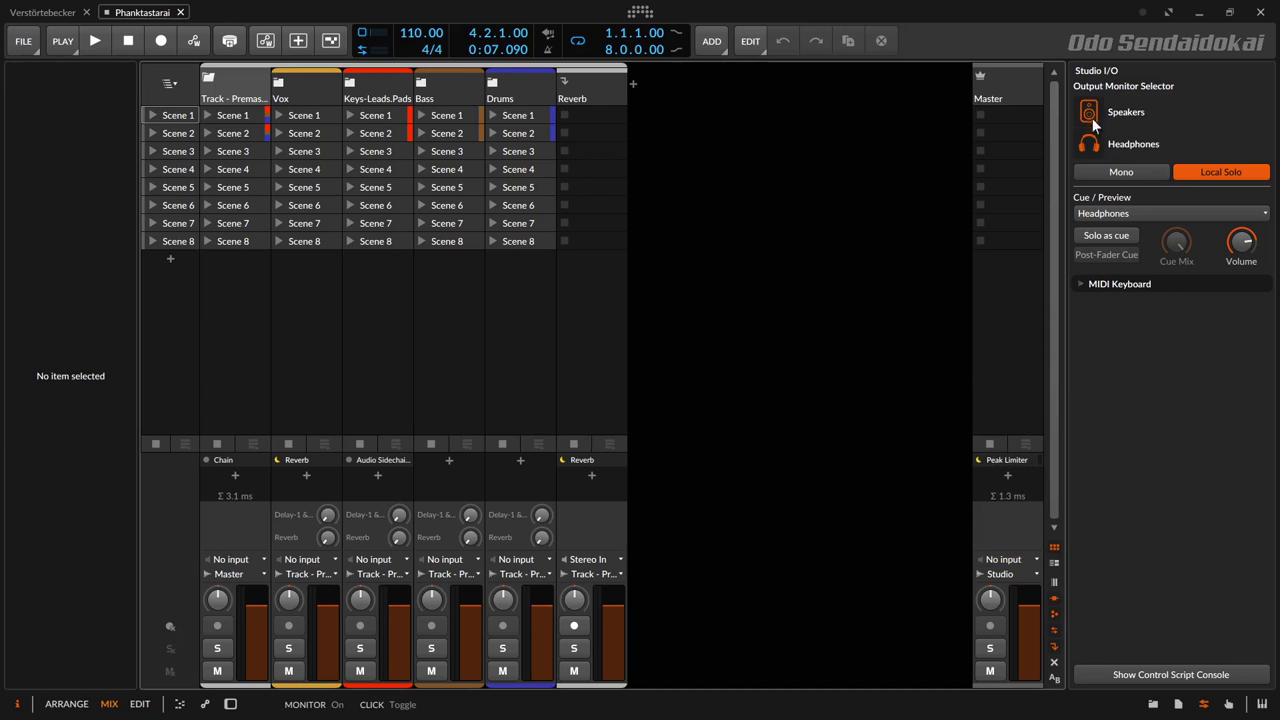
pyautogui.click(1088, 113)
pyautogui.click(1092, 114)
# Select Master and list its inspector output choices: Studio, Speakers, Headphones, Add Buss.
pyautogui.click(996, 93)
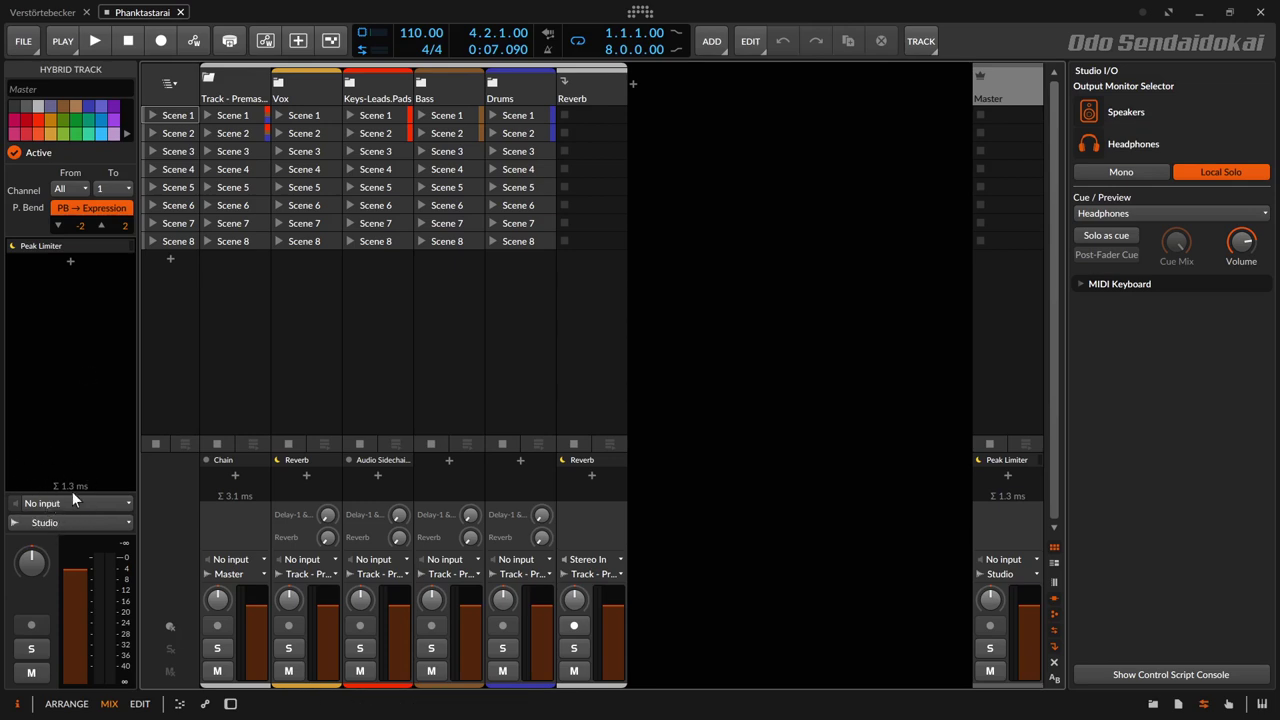
pyautogui.click(36, 524)
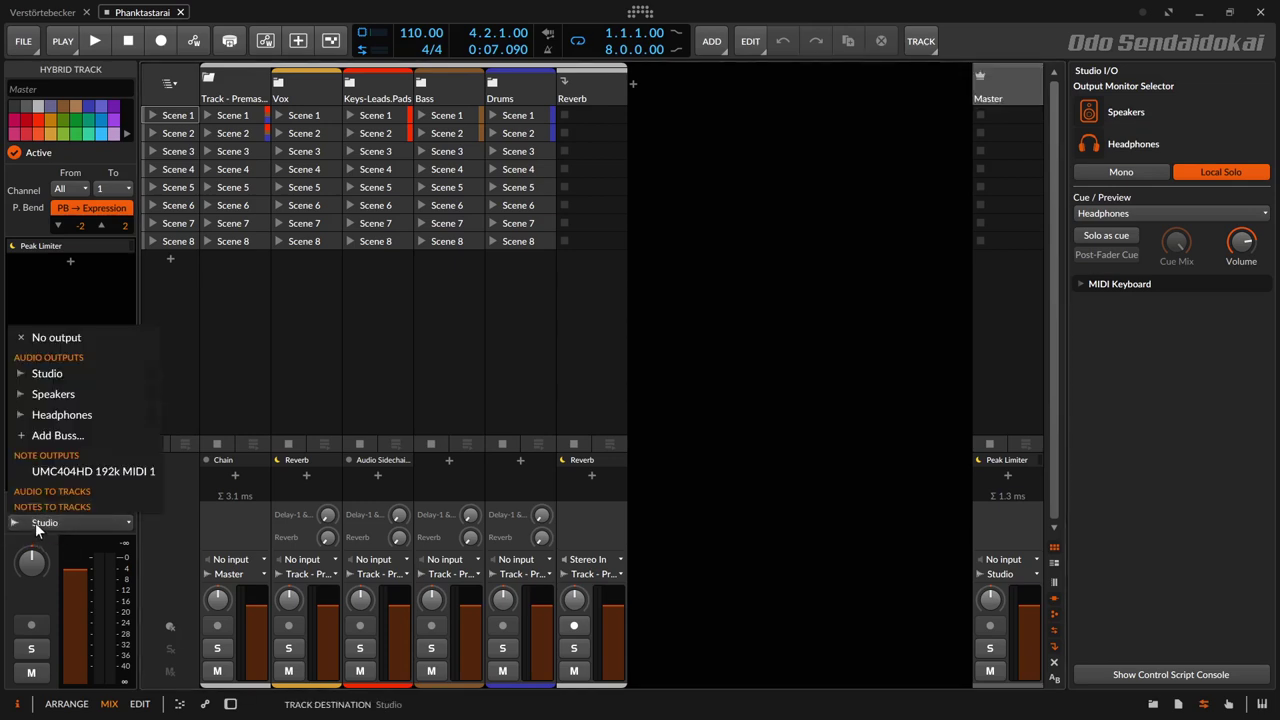
pyautogui.click(41, 524)
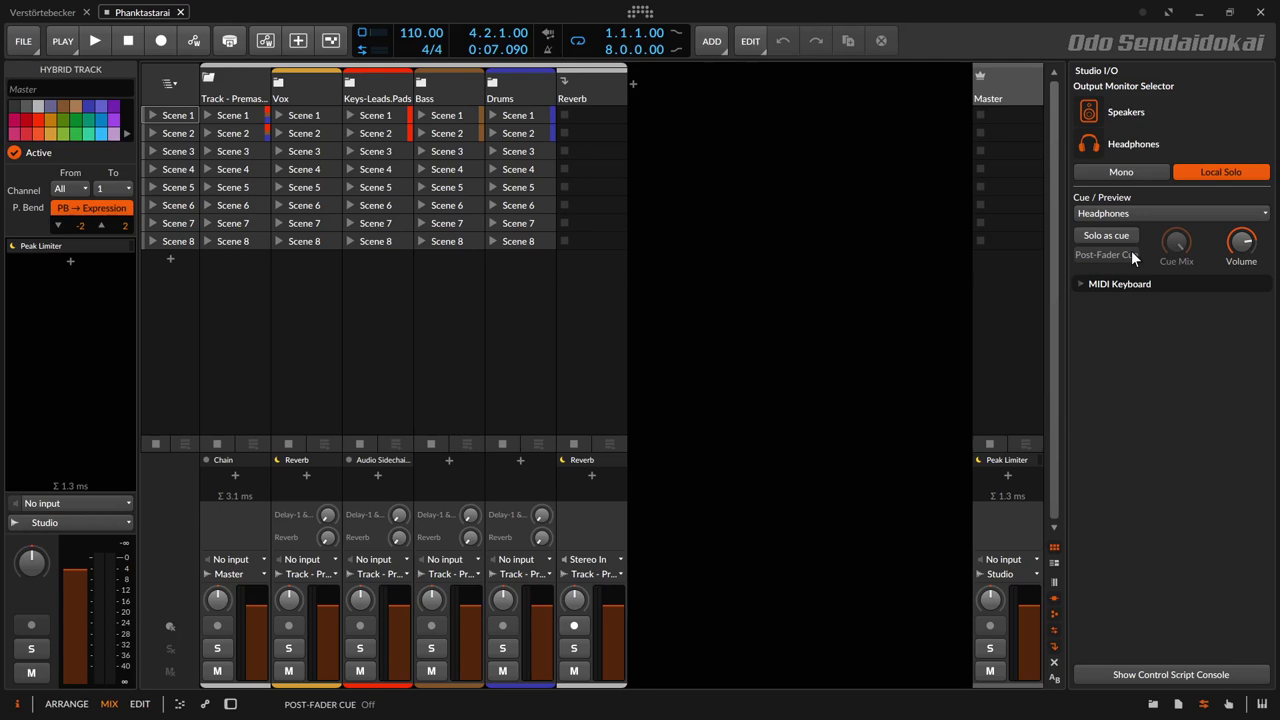
pyautogui.click(999, 94)
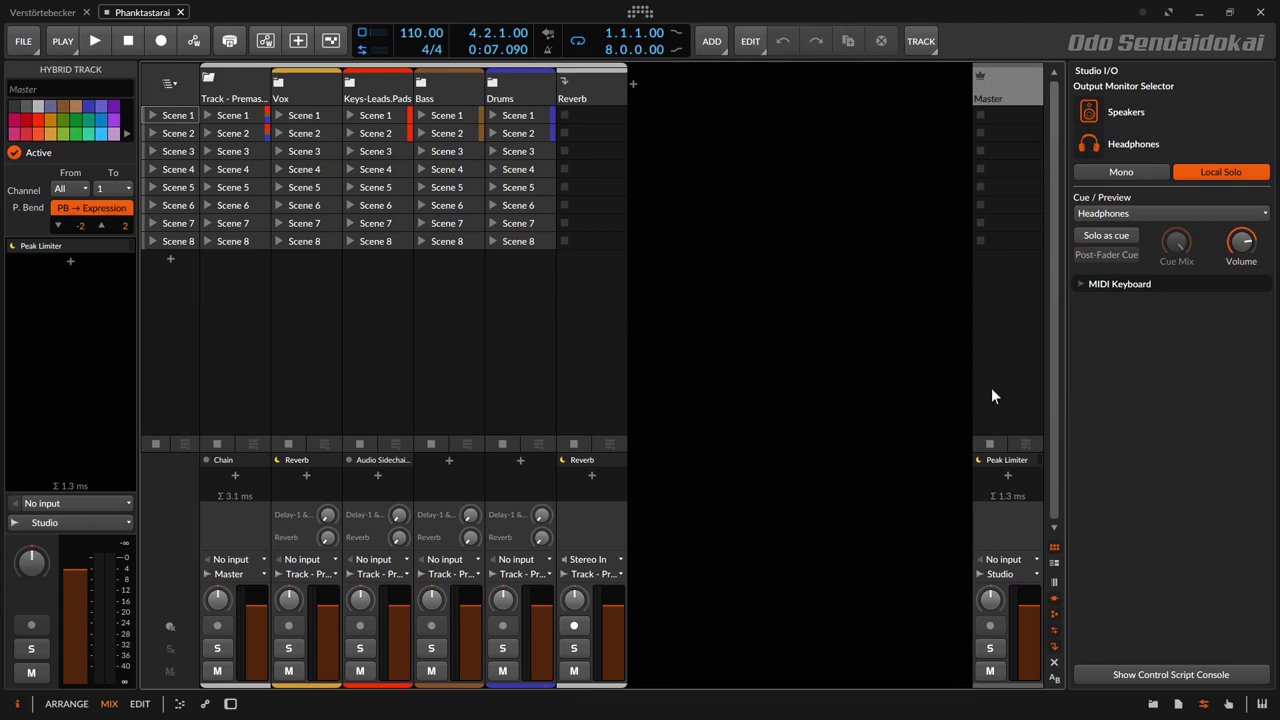
pyautogui.click(79, 522)
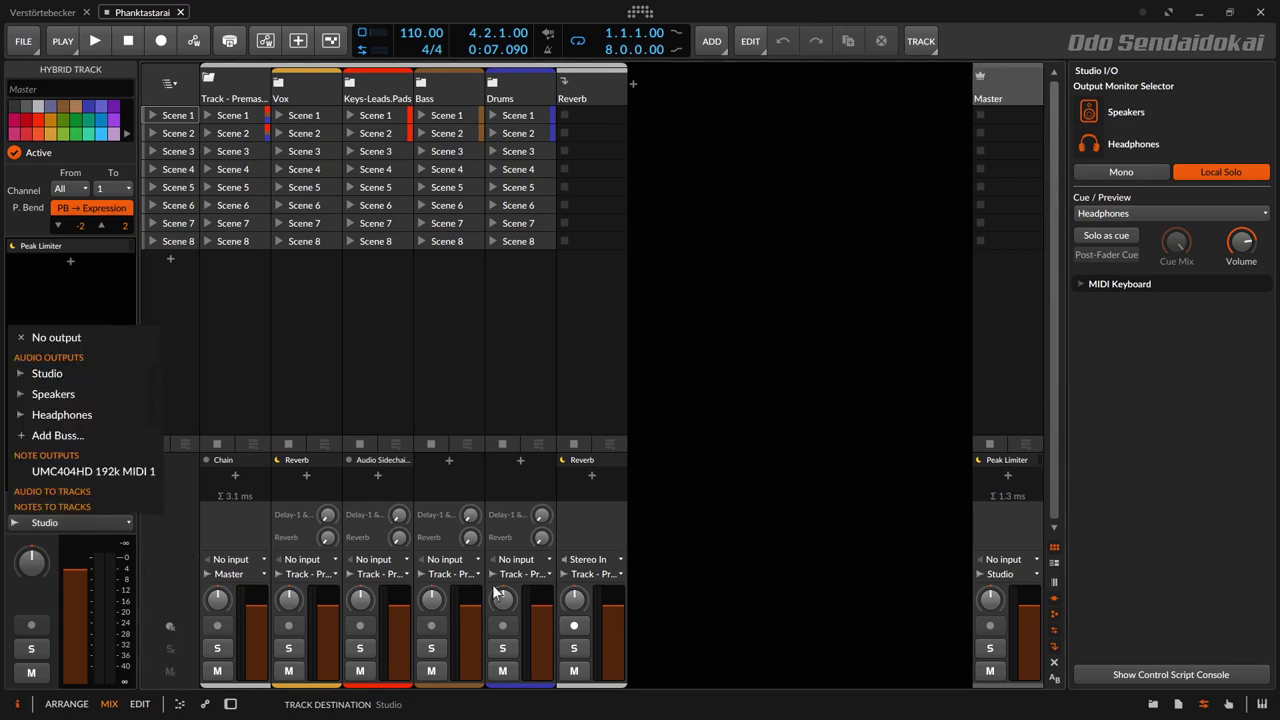
# Switch the Master track's output from Studio to Speakers, then reselect Master.
pyautogui.click(1020, 572)
pyautogui.click(1020, 572)
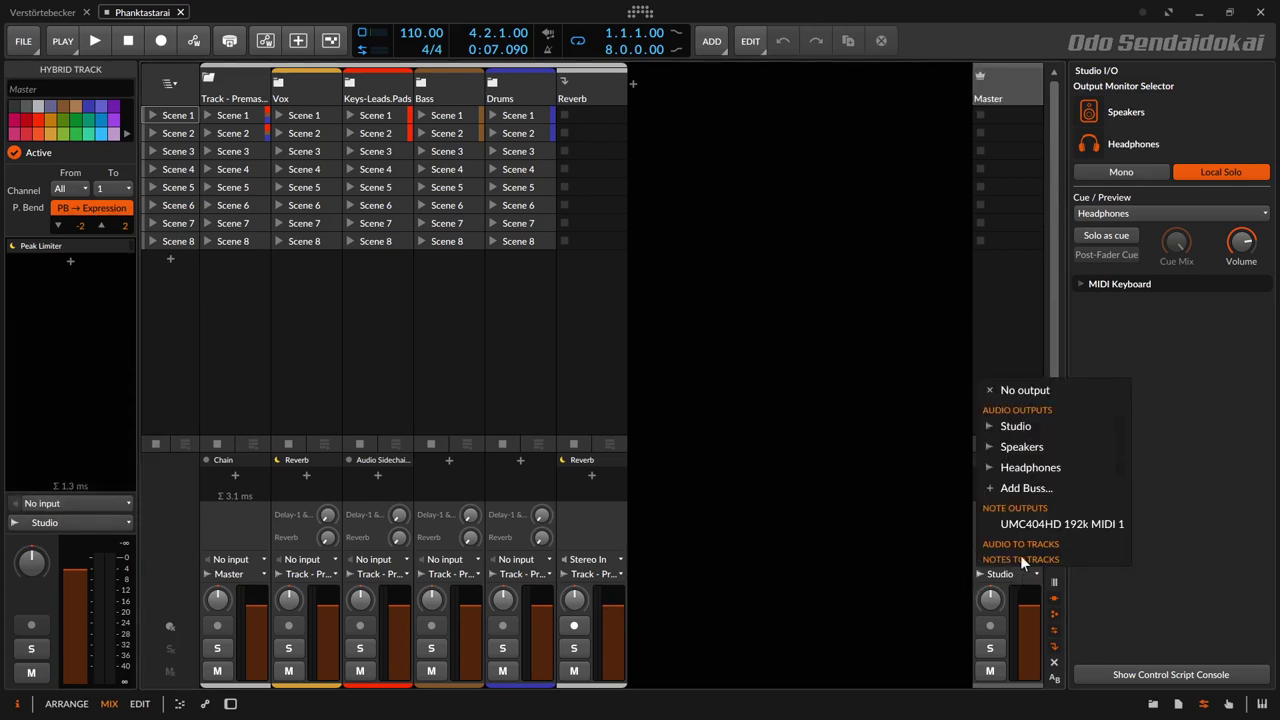
pyautogui.click(1019, 449)
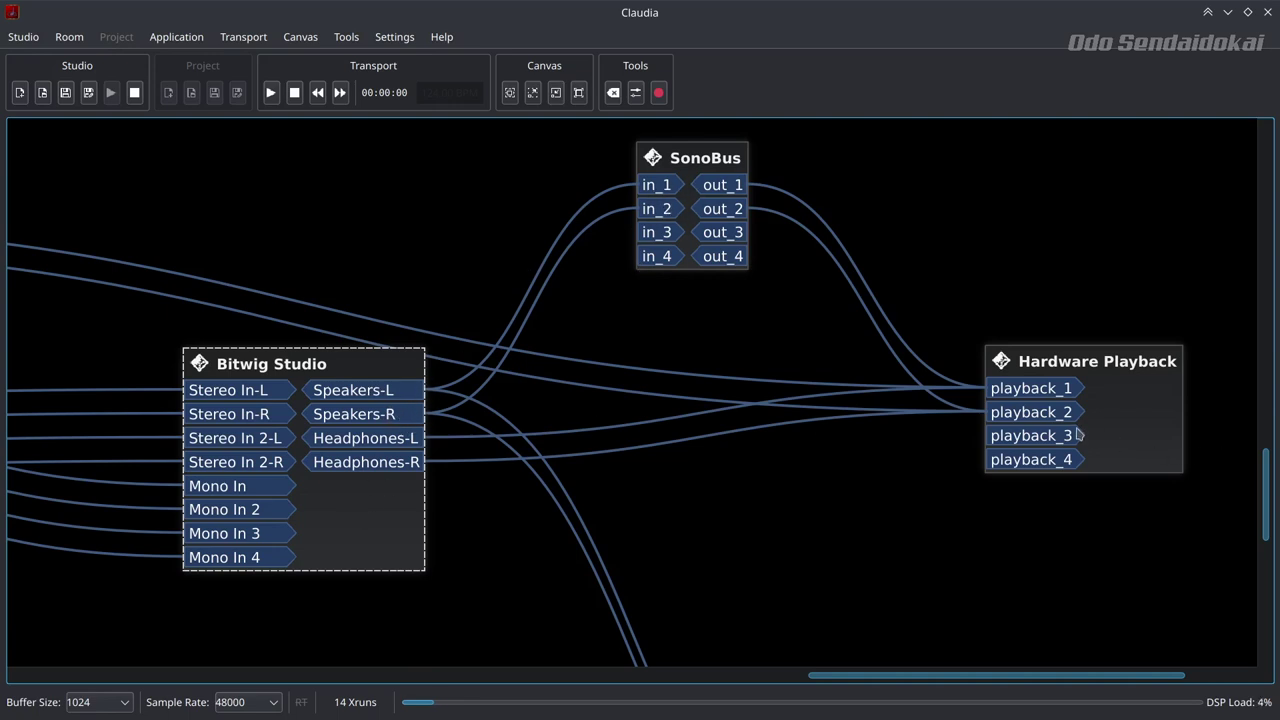
pyautogui.click(1224, 11)
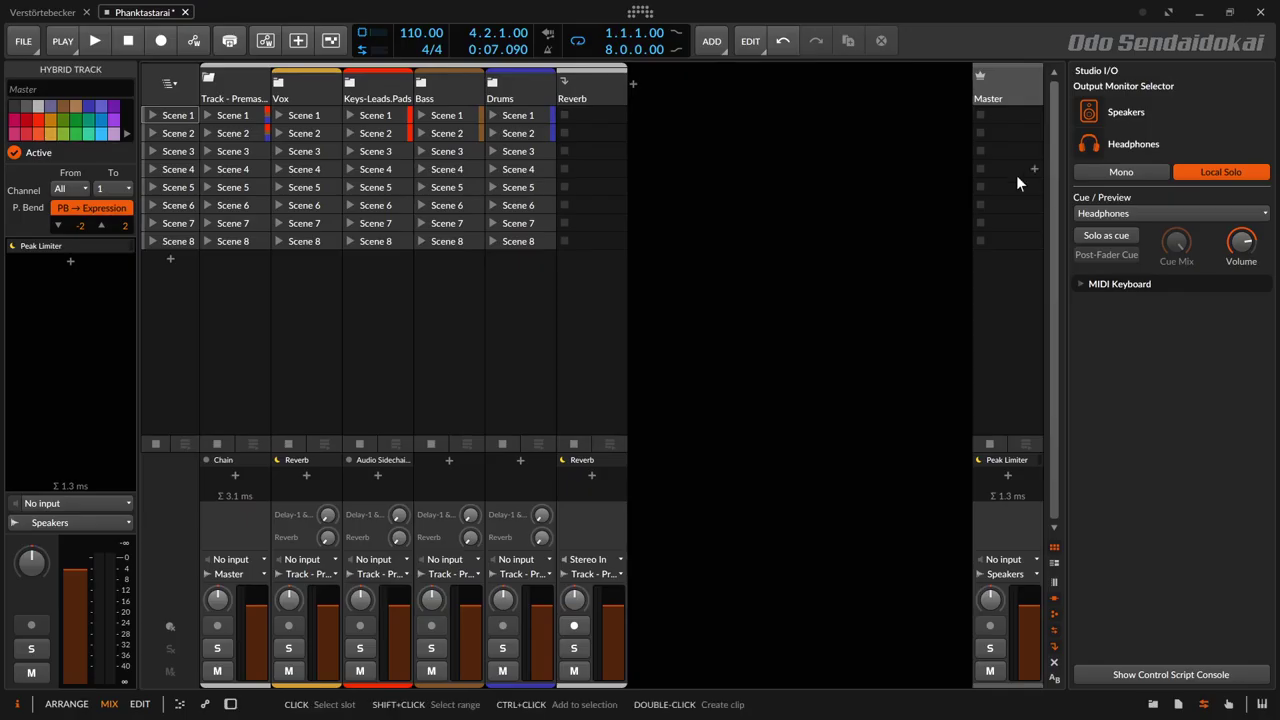
pyautogui.click(1015, 86)
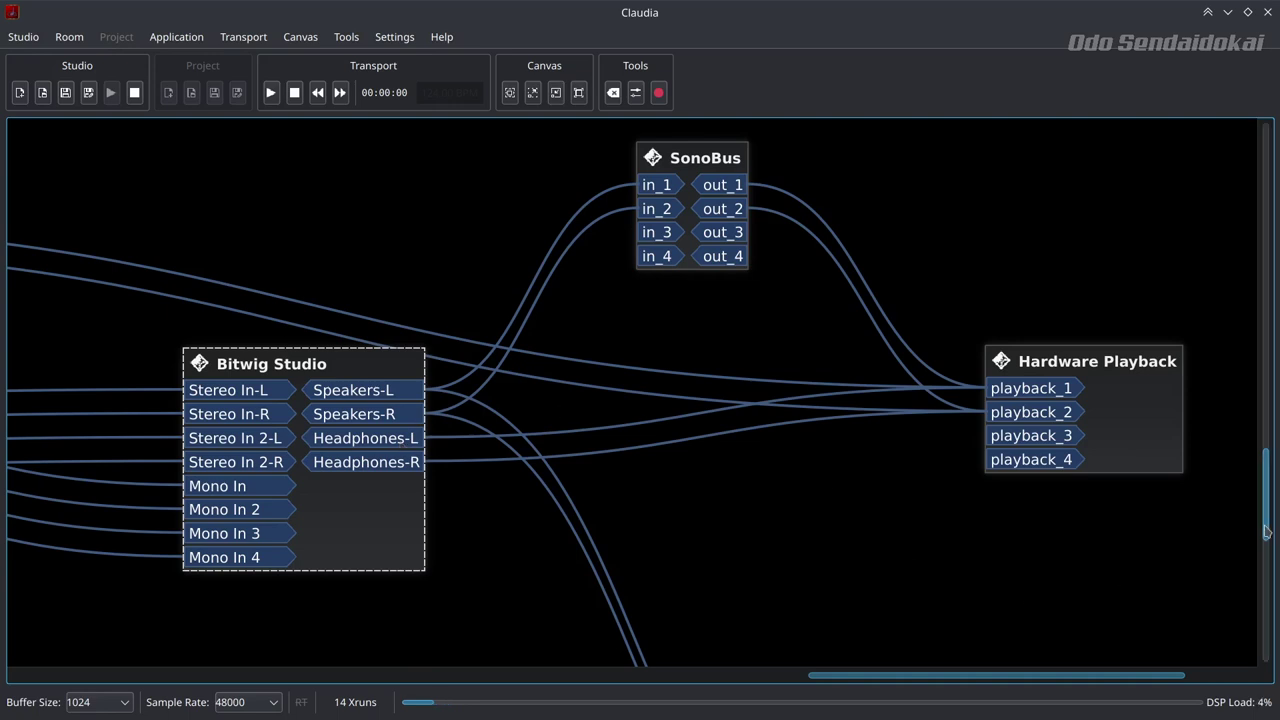
# Rearrange the Claudia patchbay, placing the JACK-Eingabe-Client box above Hardware Playback.
pyautogui.moveTo(1262, 493); pyautogui.dragTo(1263, 533)
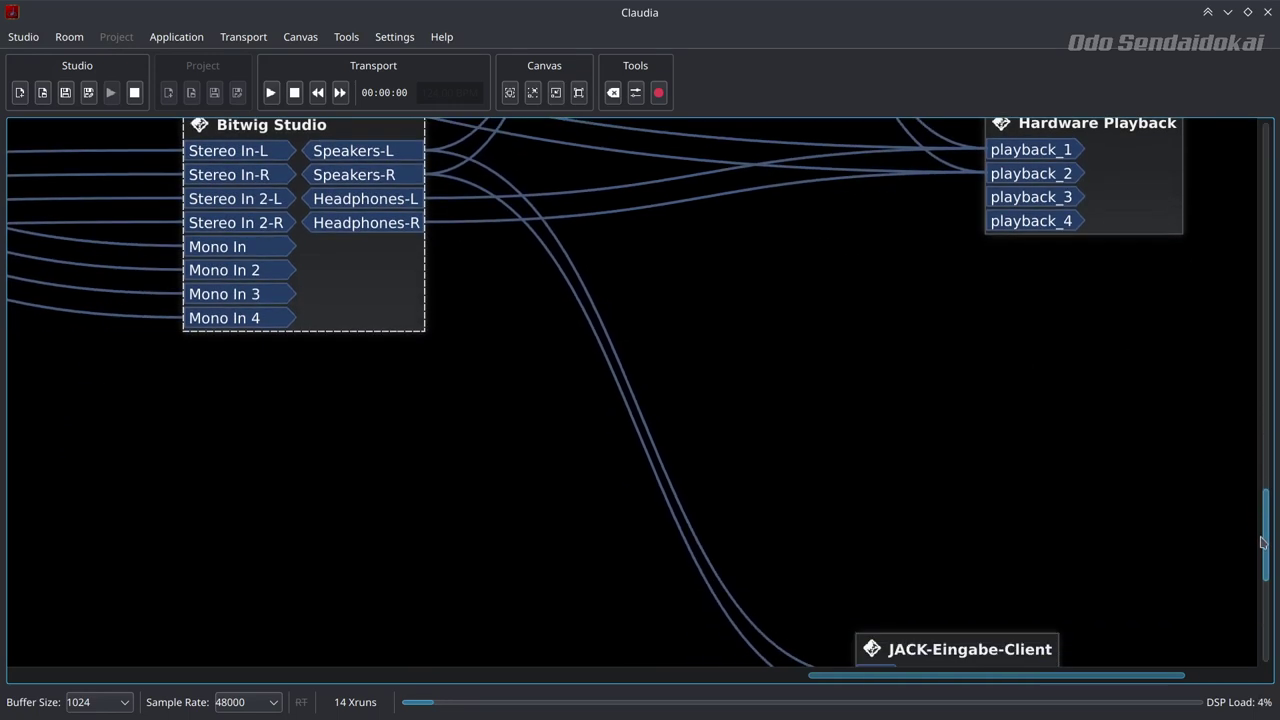
pyautogui.moveTo(1010, 661); pyautogui.dragTo(1041, 378)
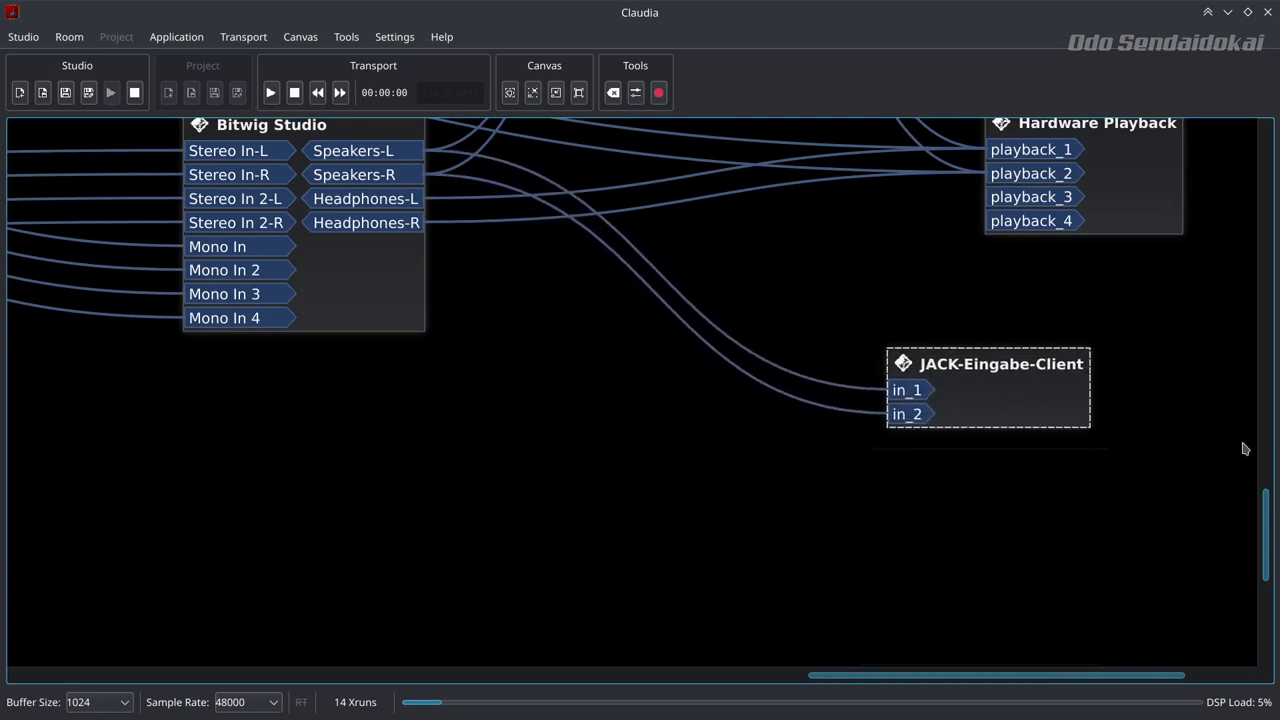
pyautogui.moveTo(1270, 541); pyautogui.dragTo(1270, 514)
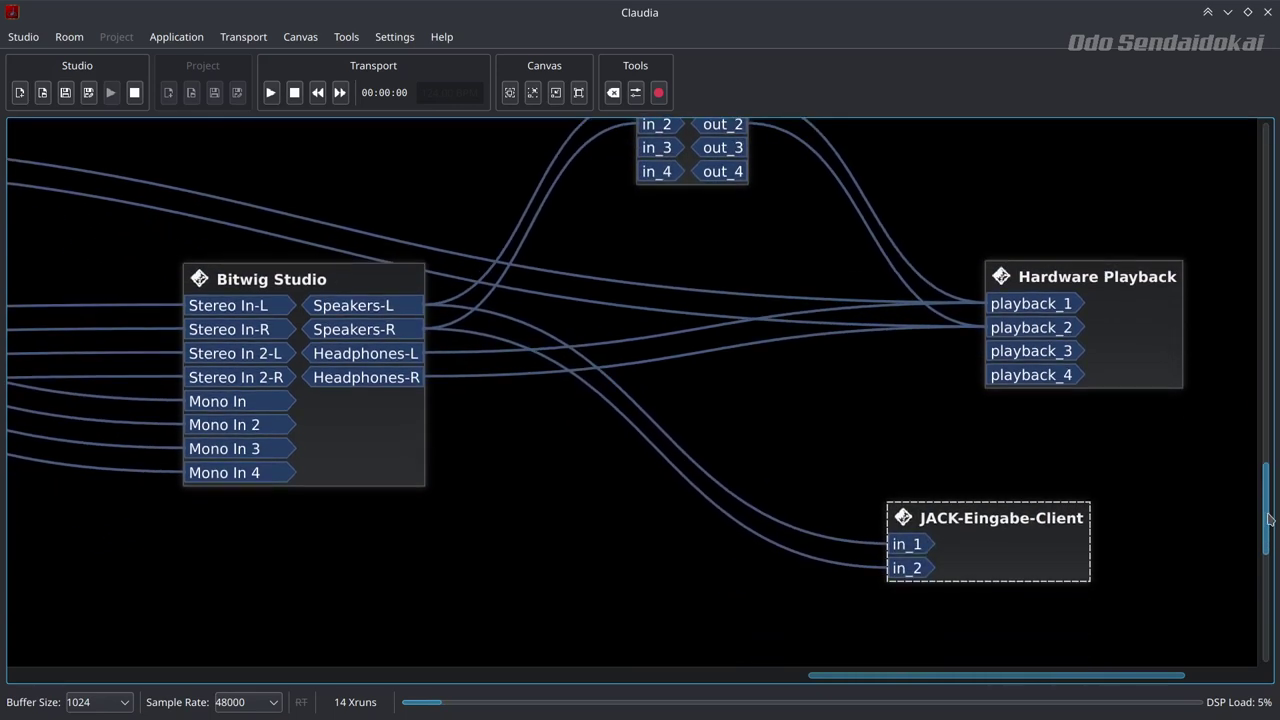
pyautogui.moveTo(1052, 547); pyautogui.dragTo(1060, 186)
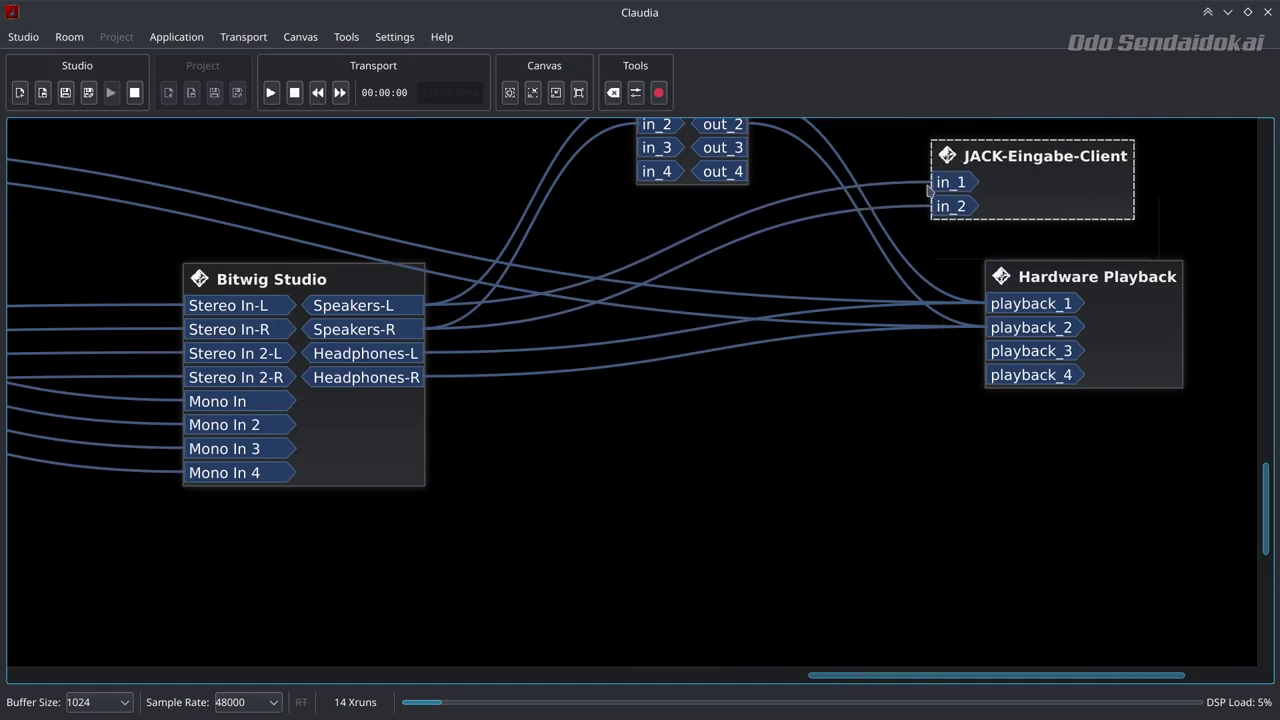
# Clear the client's old inputs and wire Headphones-L to in_1 and Headphones-R to in_2.
pyautogui.rightClick(986, 191)
pyautogui.click(1015, 221)
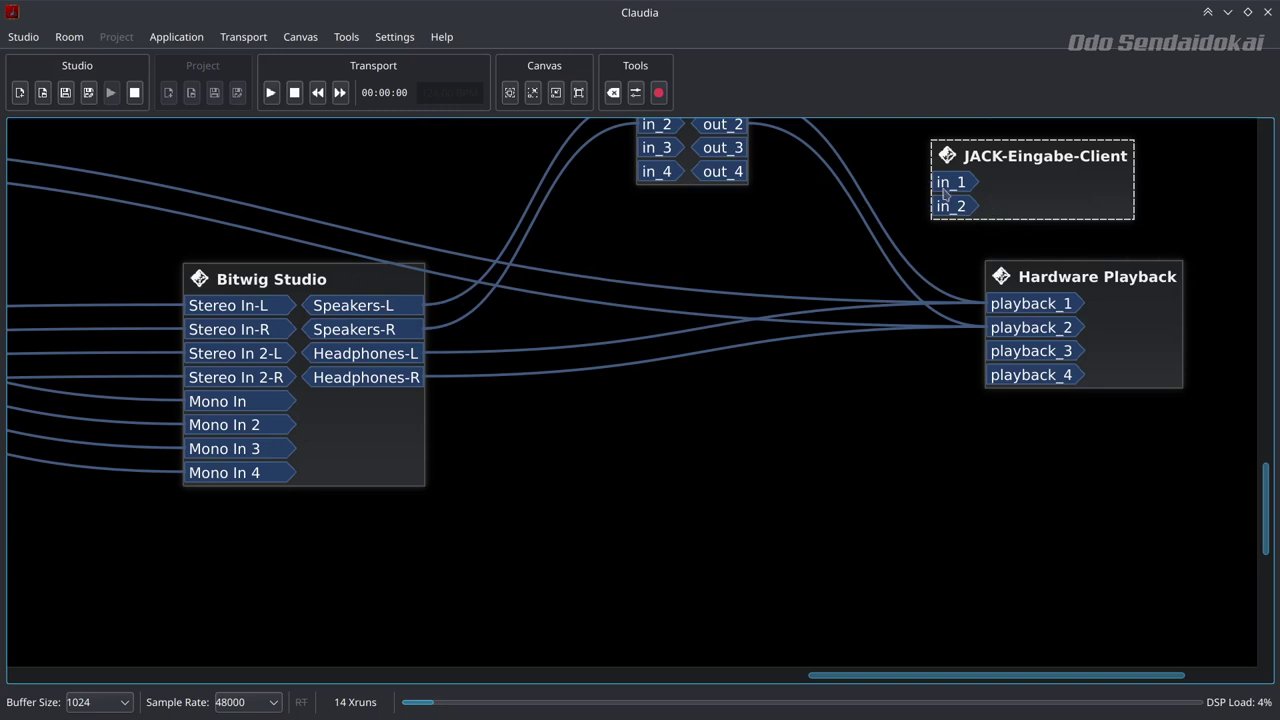
pyautogui.moveTo(957, 185); pyautogui.dragTo(400, 353)
pyautogui.moveTo(958, 206); pyautogui.dragTo(430, 377)
pyautogui.moveTo(1062, 166); pyautogui.dragTo(1109, 495)
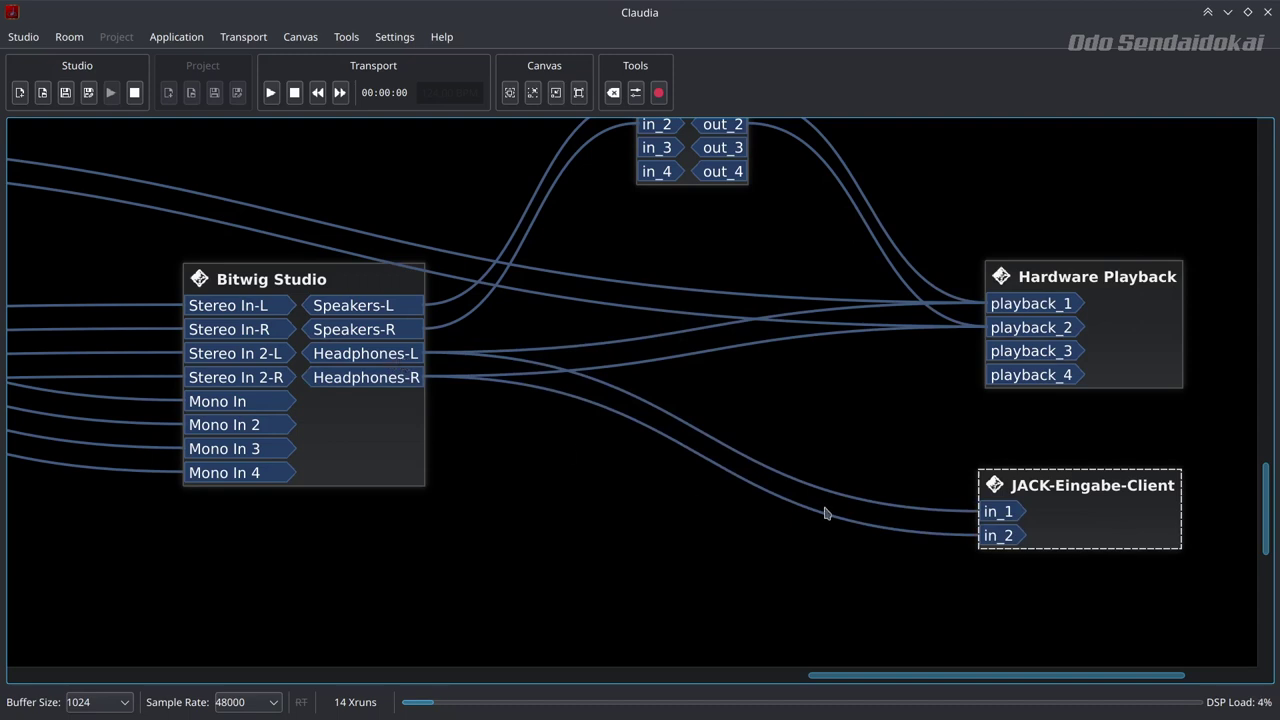
pyautogui.click(1229, 13)
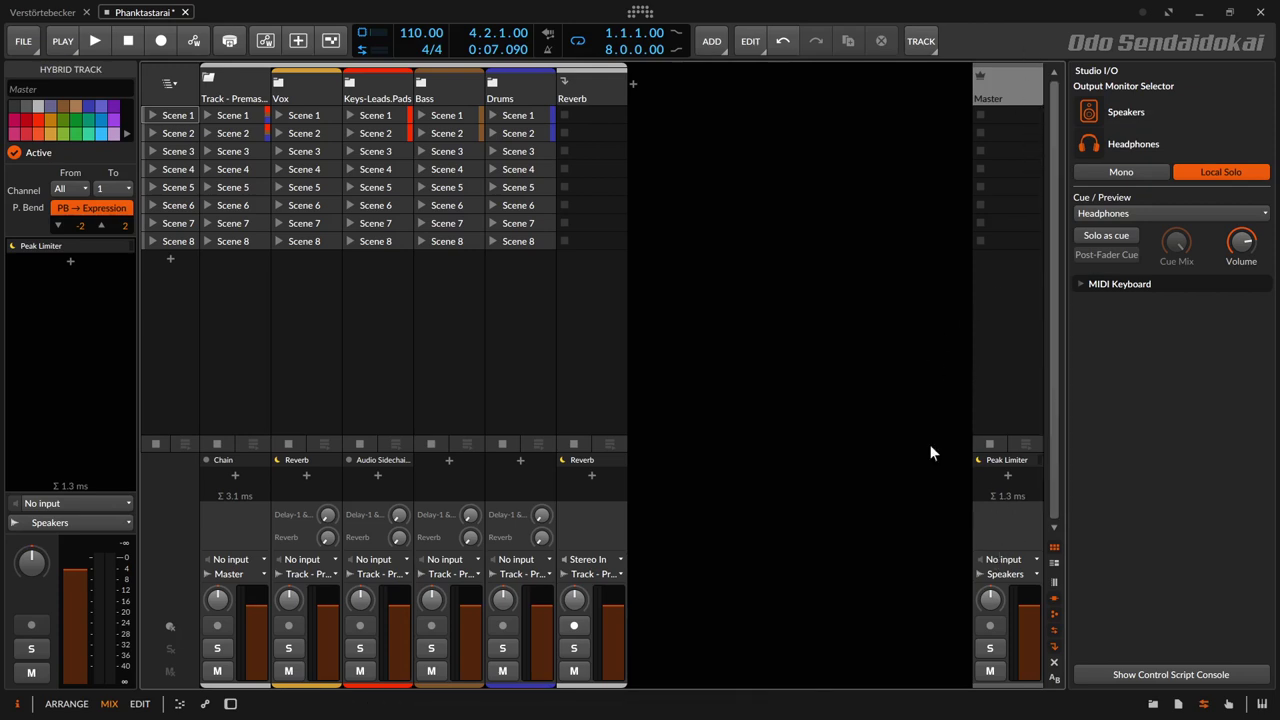
# Play the song from the start, show the mixer with level meters, then stop.
pyautogui.hotkey('alt', '1')
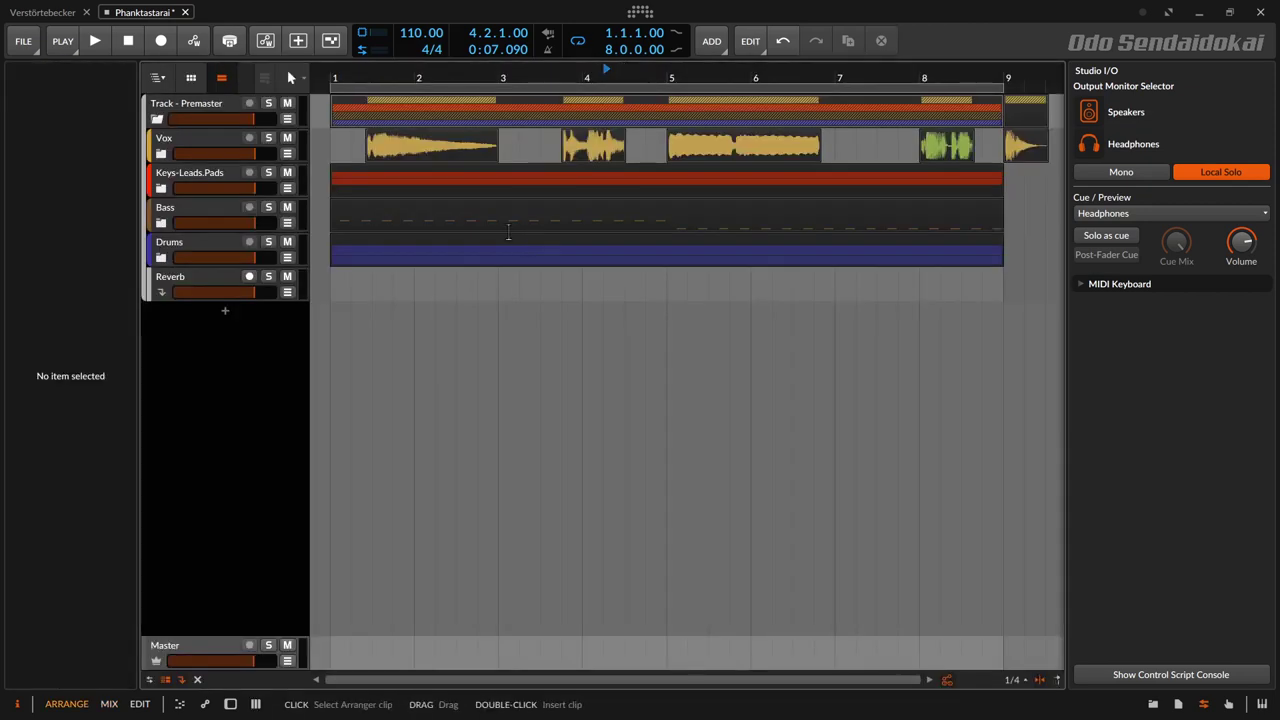
pyautogui.click(127, 44)
pyautogui.click(101, 46)
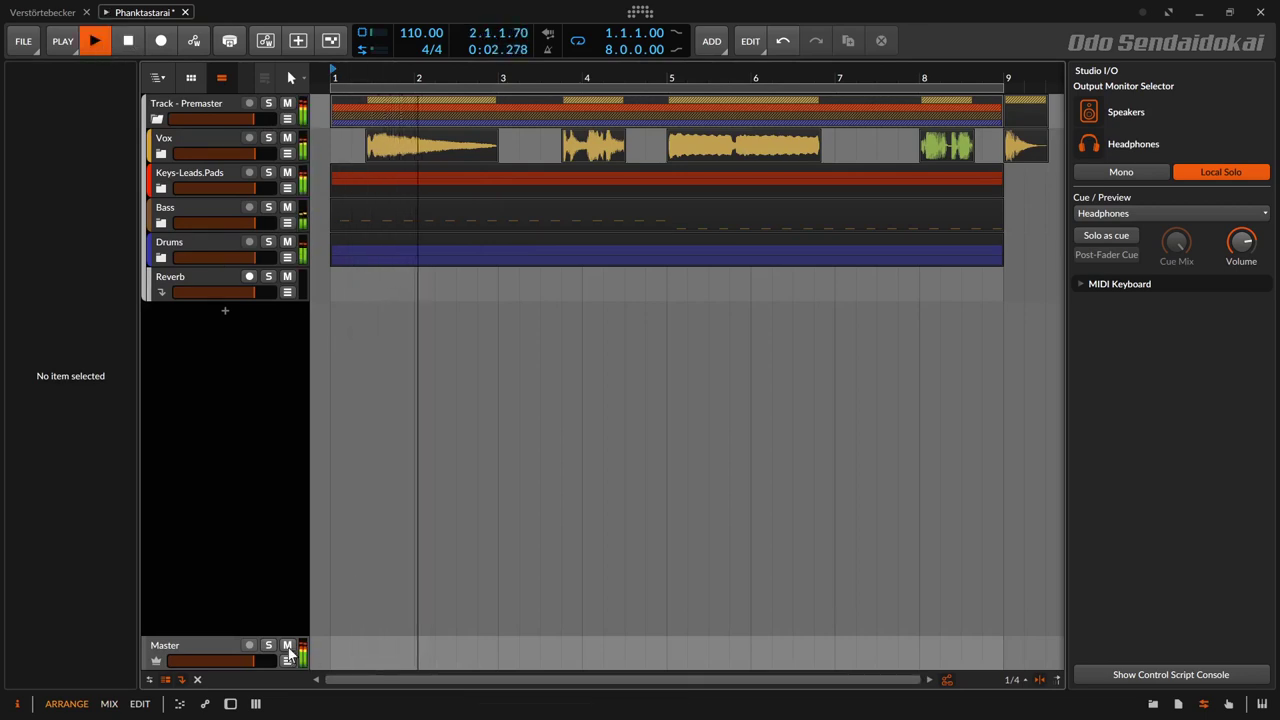
pyautogui.hotkey('alt', '2')
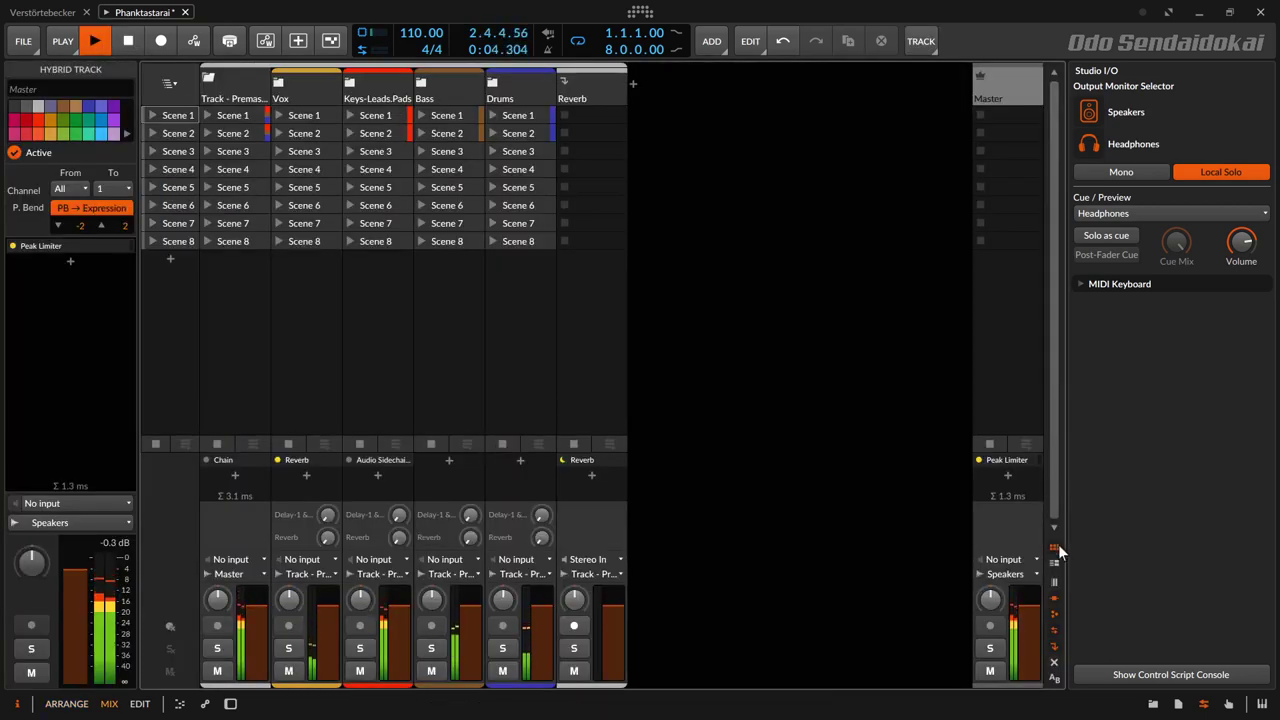
pyautogui.click(1055, 580)
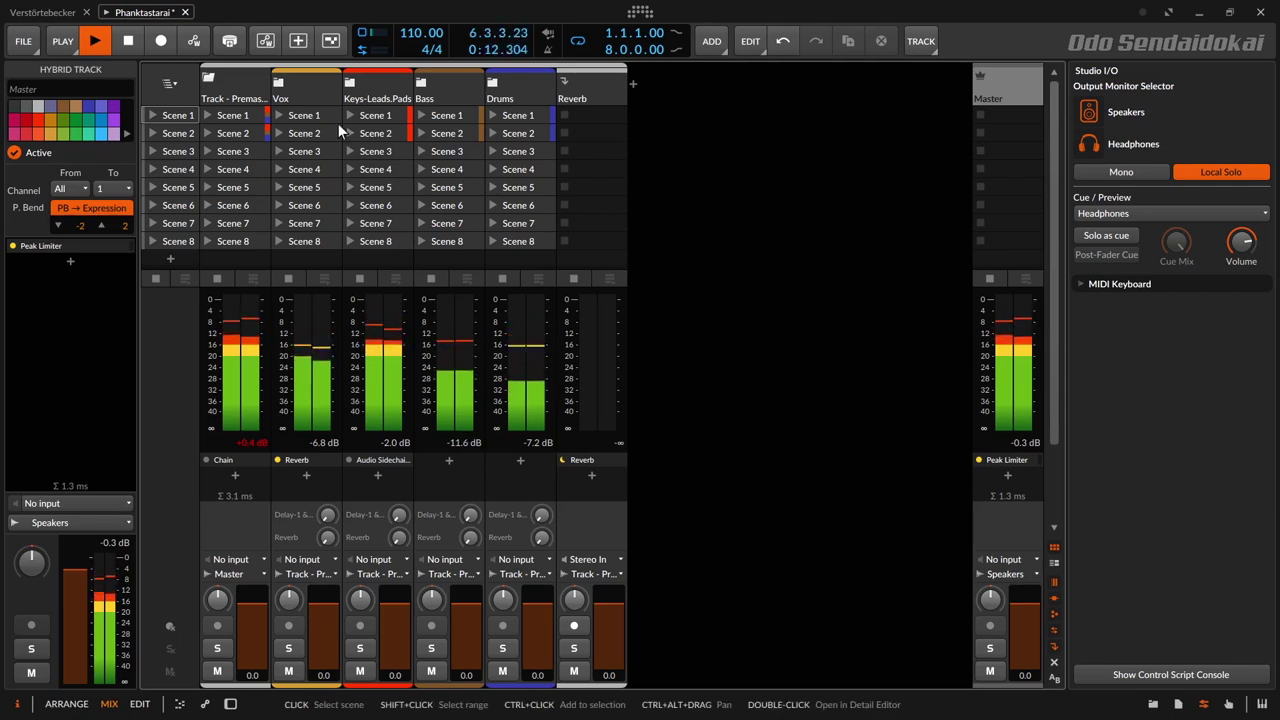
pyautogui.press('space')
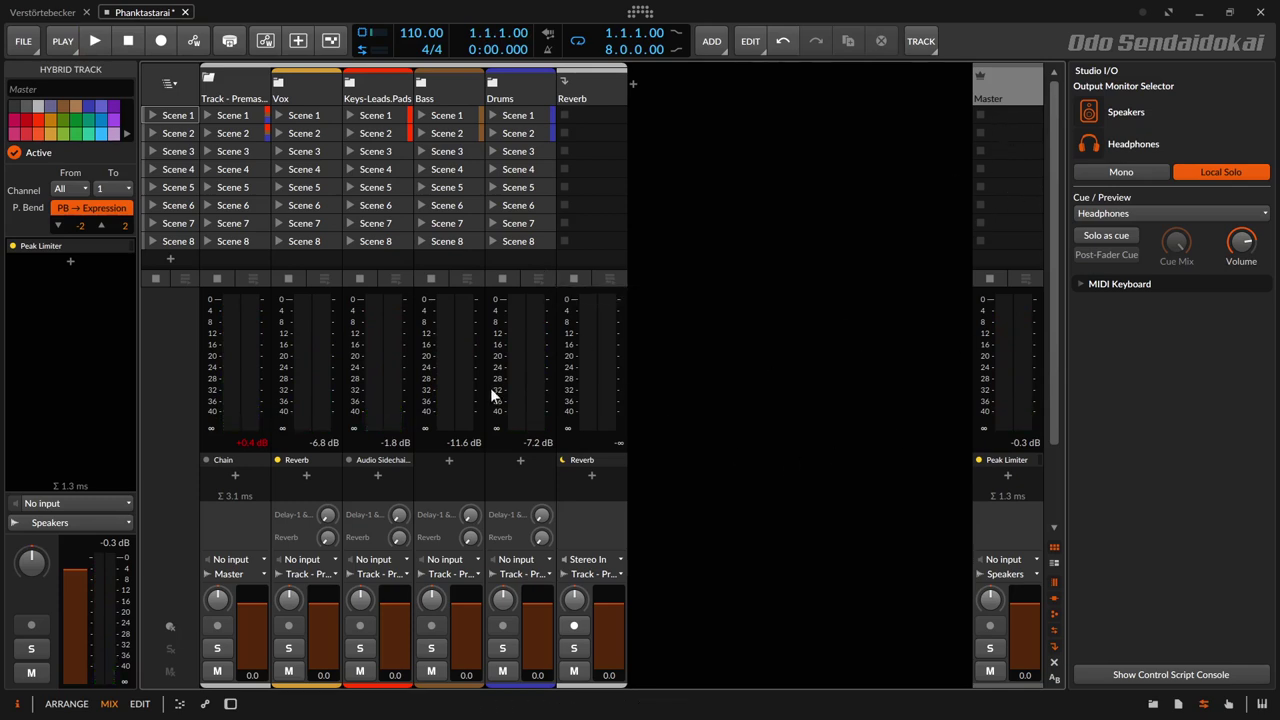
# Select the Track - Premaster group, then Master, and open the ADD track menu.
pyautogui.click(230, 86)
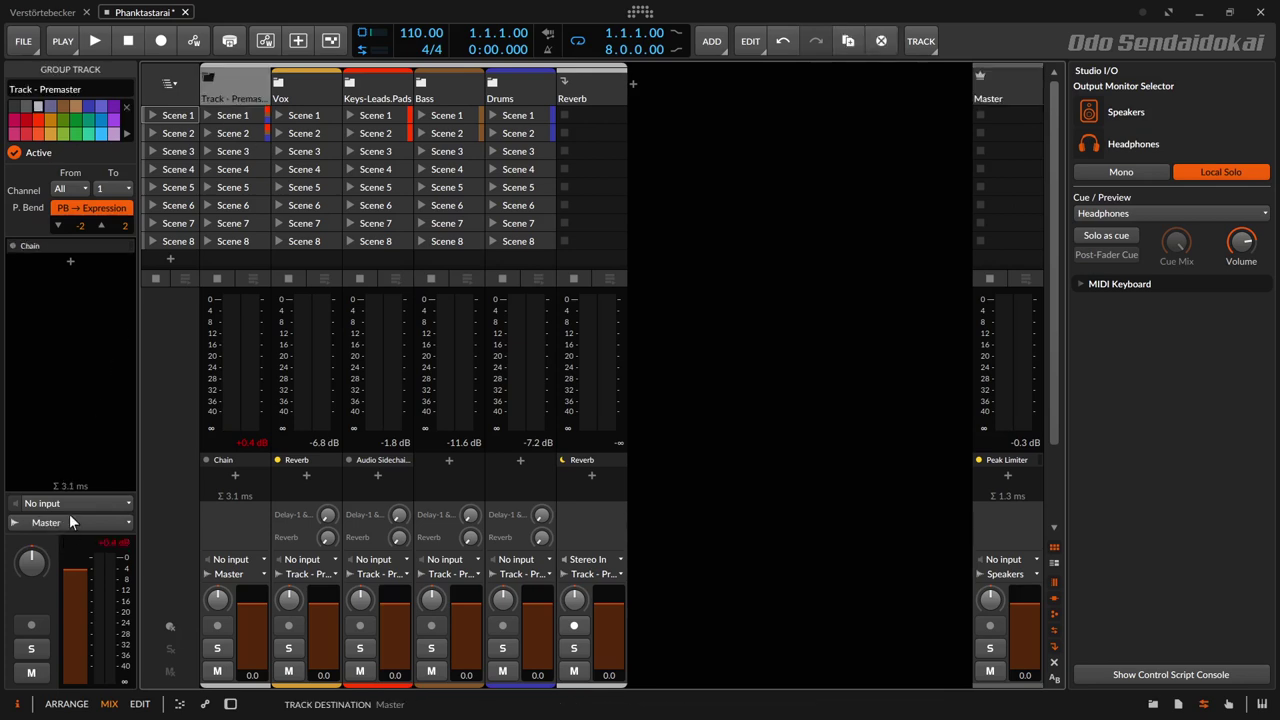
pyautogui.click(1032, 88)
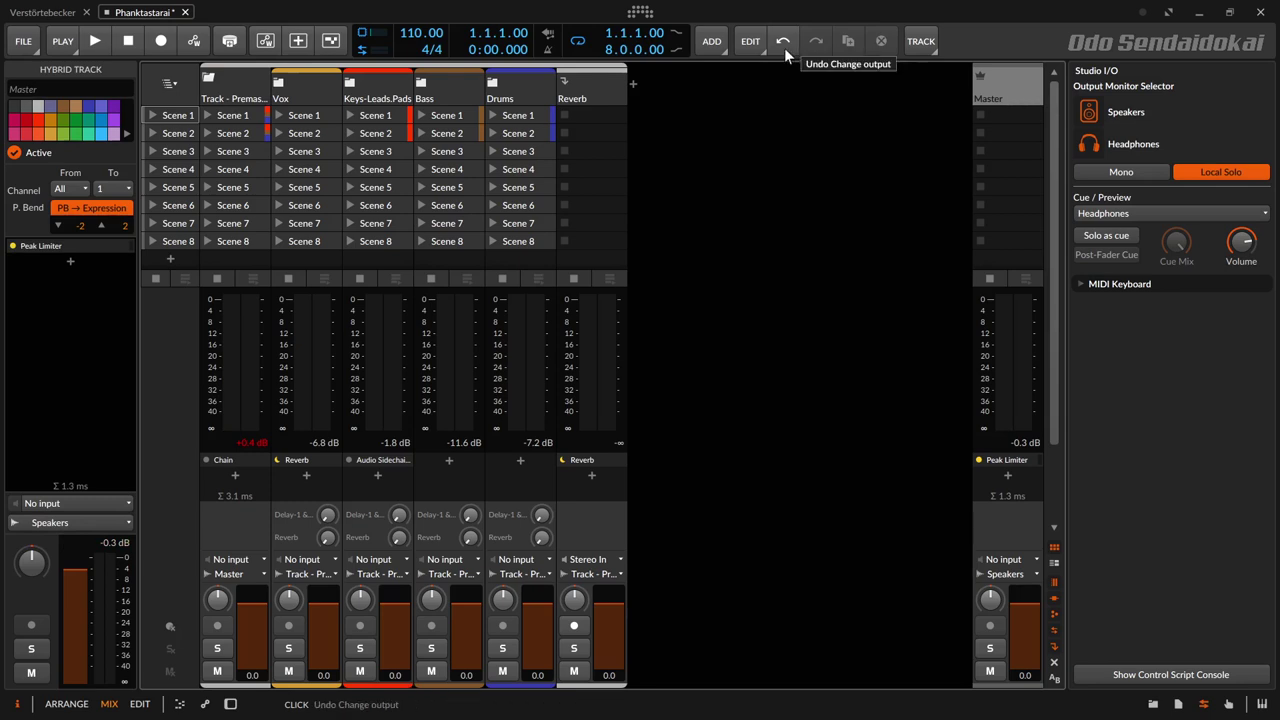
pyautogui.click(716, 42)
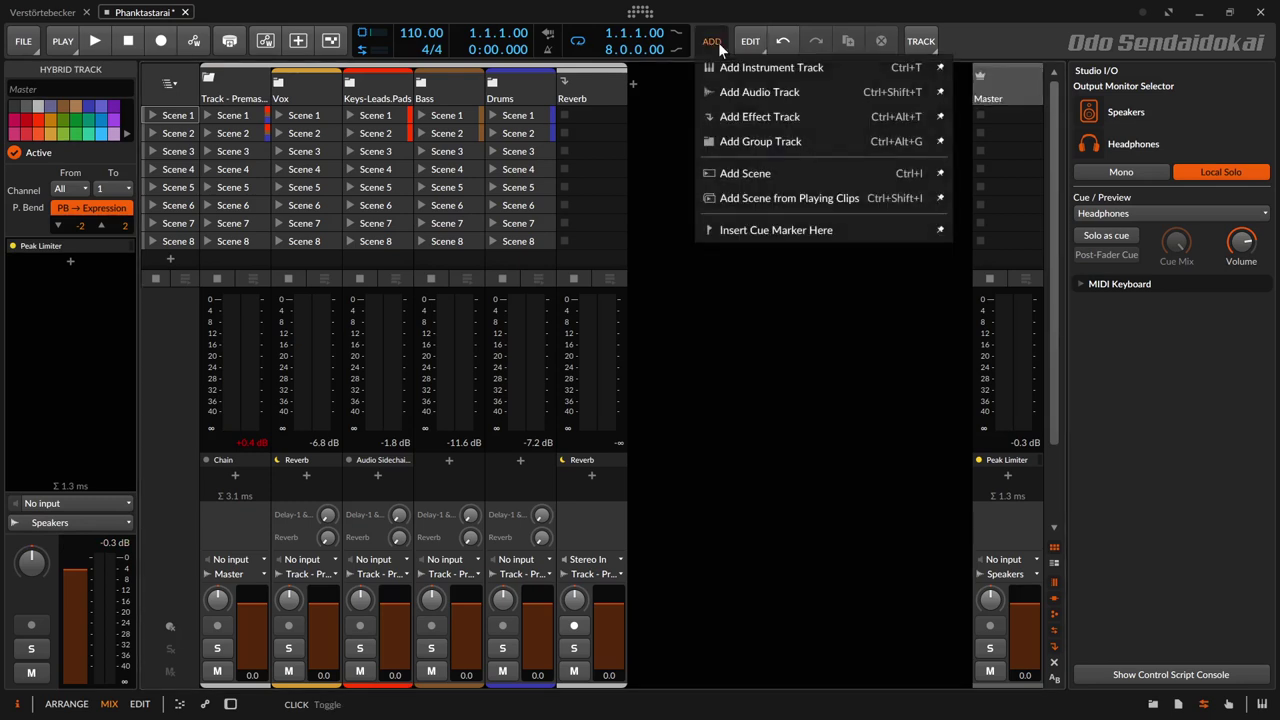
# Add an effect track and rename it from S1 Effect to ListenTrack.
pyautogui.click(761, 117)
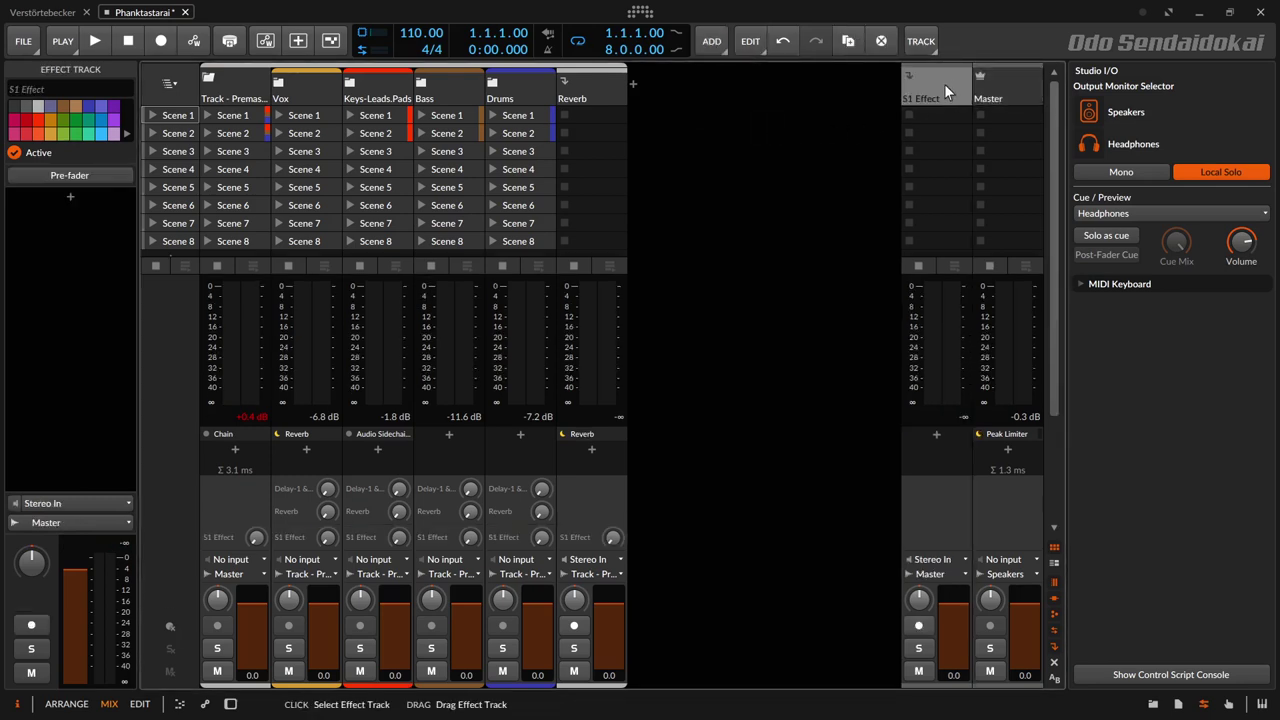
pyautogui.doubleClick(941, 94)
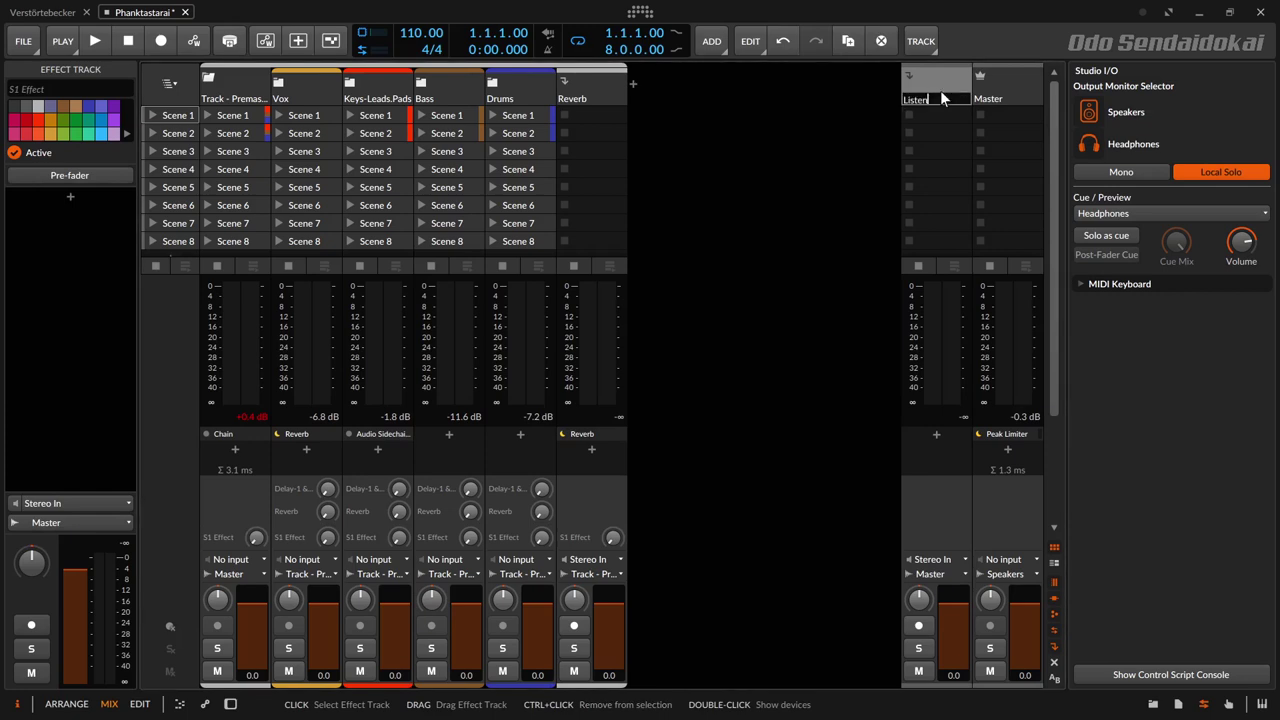
pyautogui.press('Return')
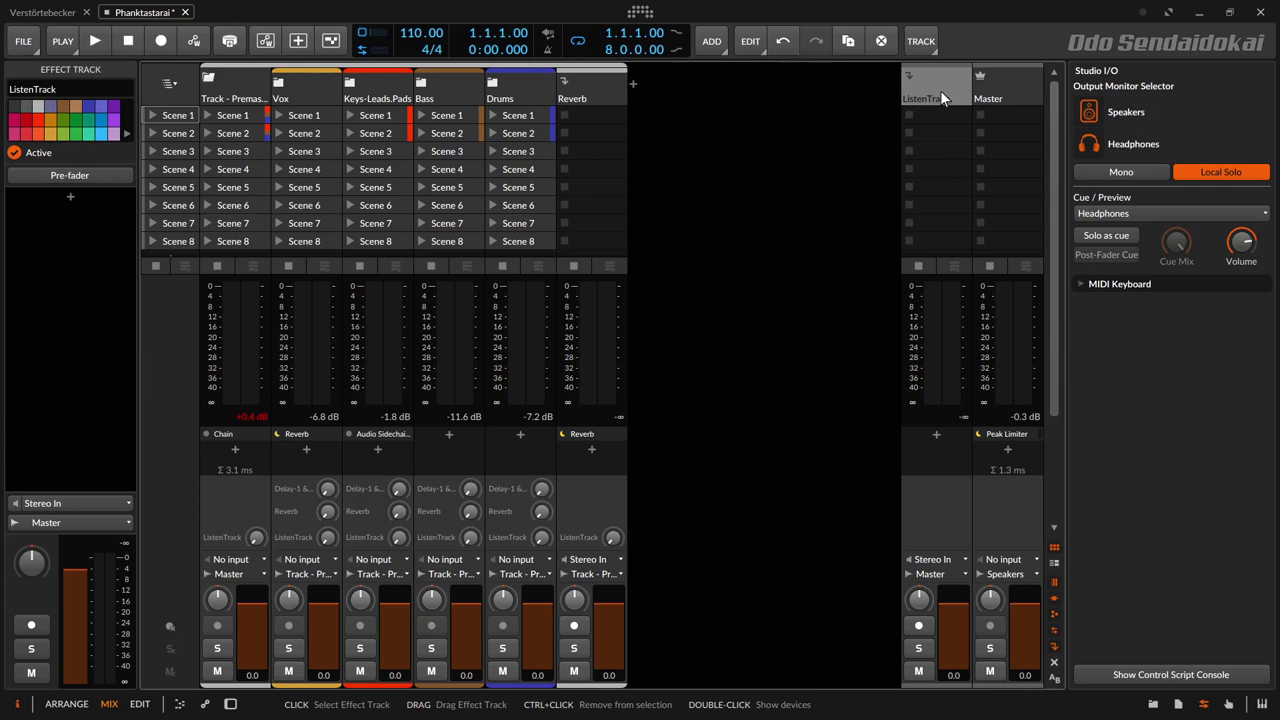
# Set ListenTrack's input to No input and its output to Headphones.
pyautogui.click(938, 562)
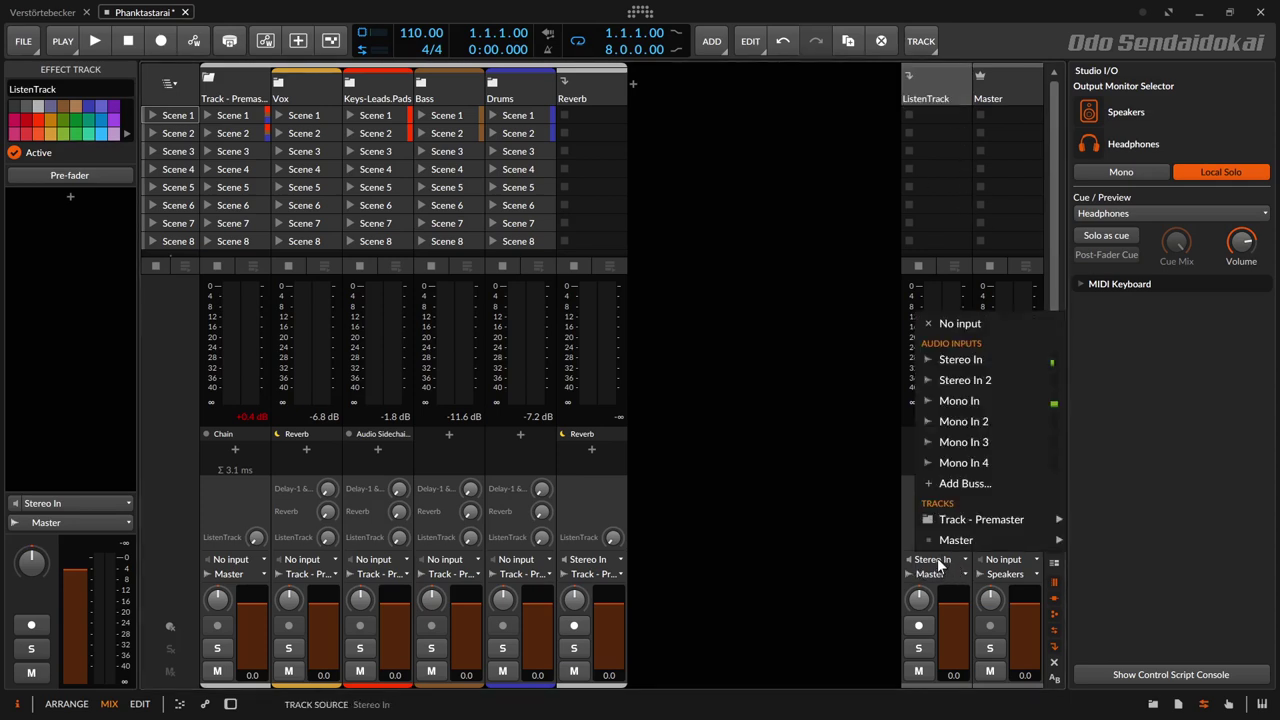
pyautogui.click(960, 324)
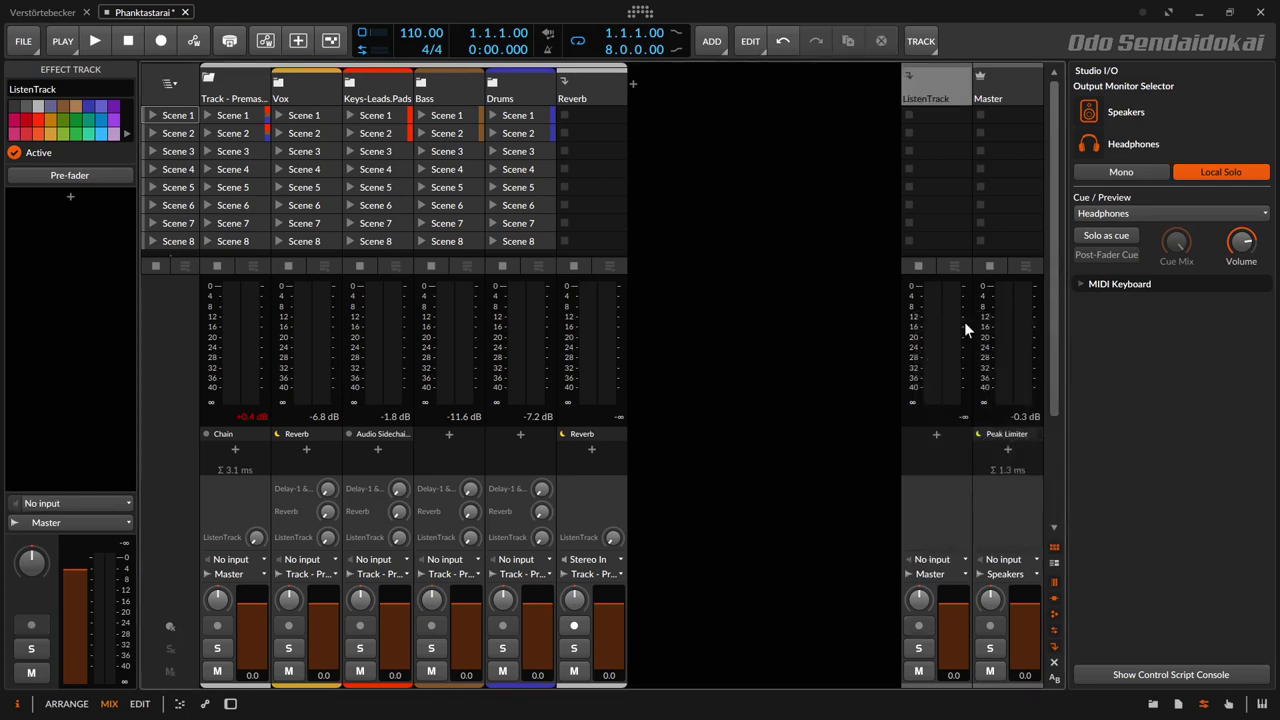
pyautogui.click(922, 576)
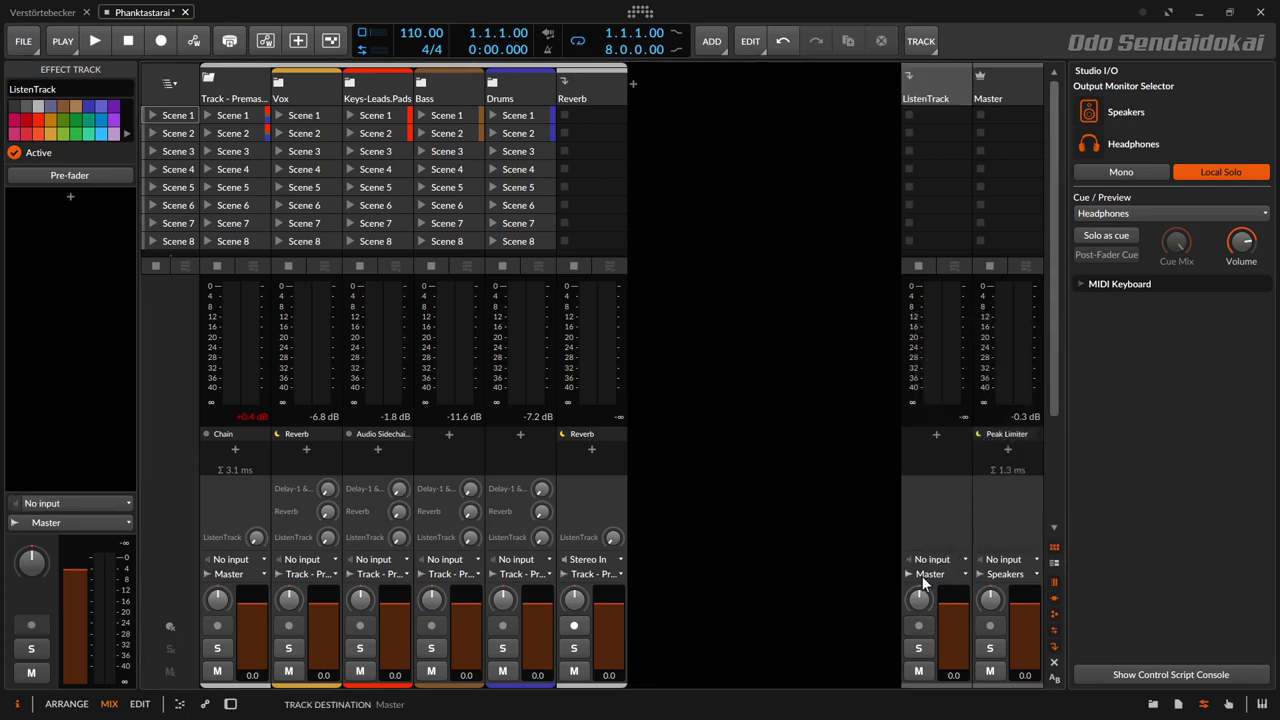
pyautogui.click(952, 426)
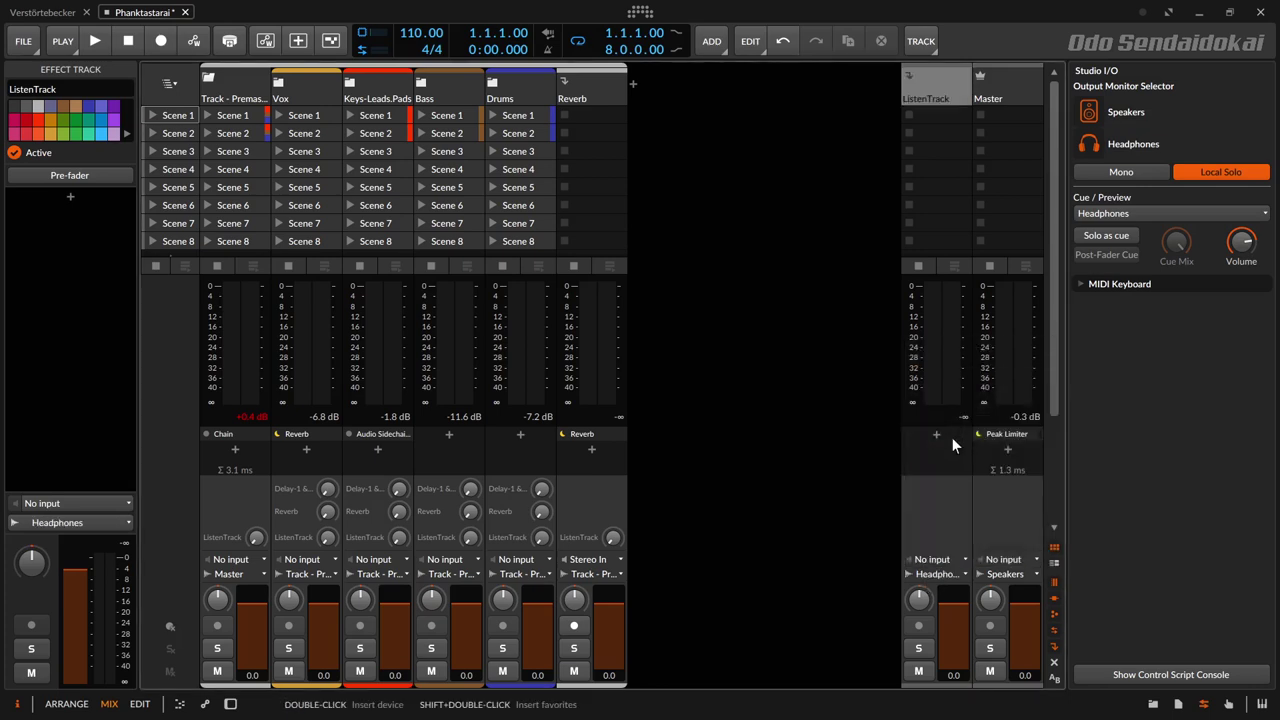
pyautogui.click(939, 100)
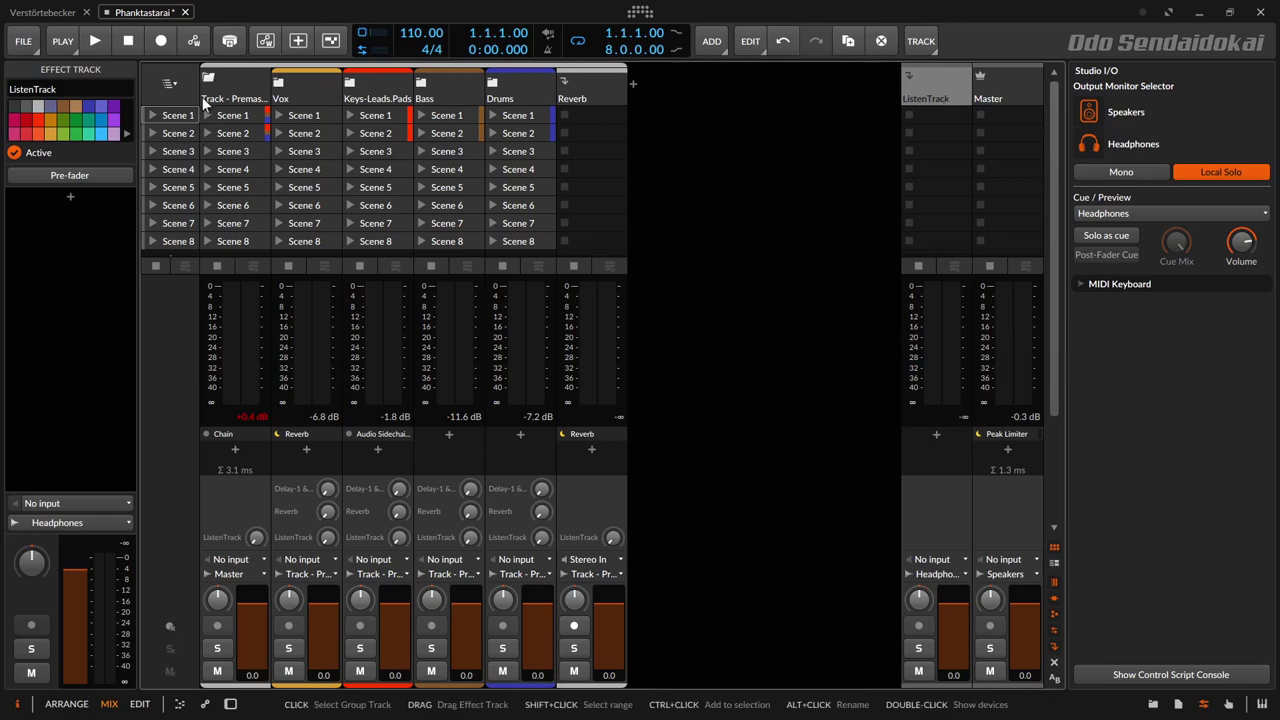
# Raise the Track - Premaster group's ListenTrack send, leaving it at -36.8 dB.
pyautogui.click(228, 83)
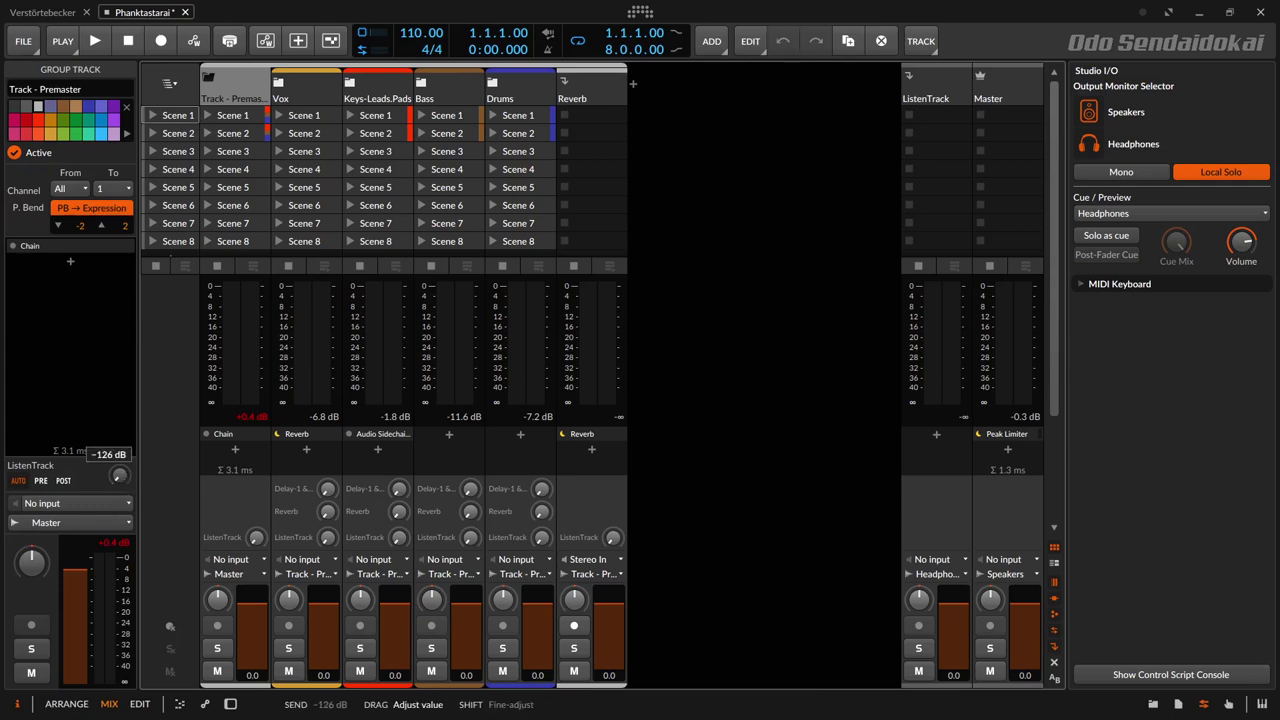
pyautogui.moveTo(120, 476)
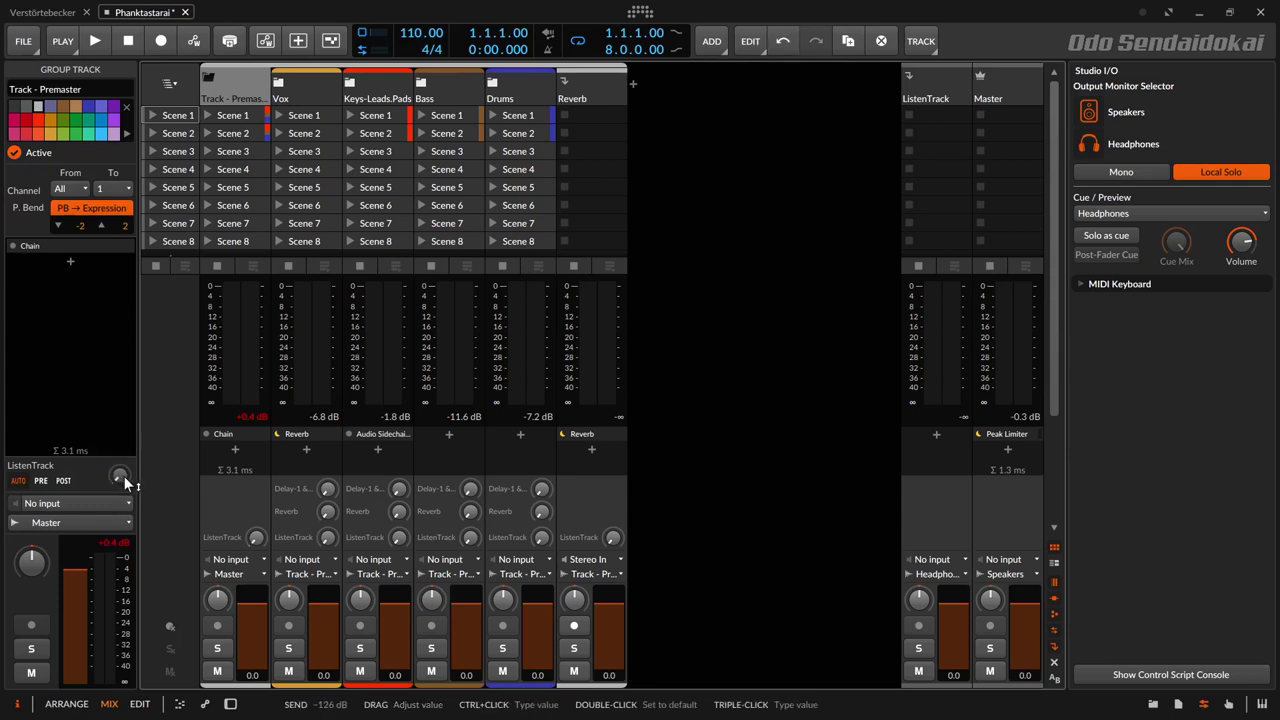
pyautogui.moveTo(124, 476); pyautogui.dragTo(124, 418)
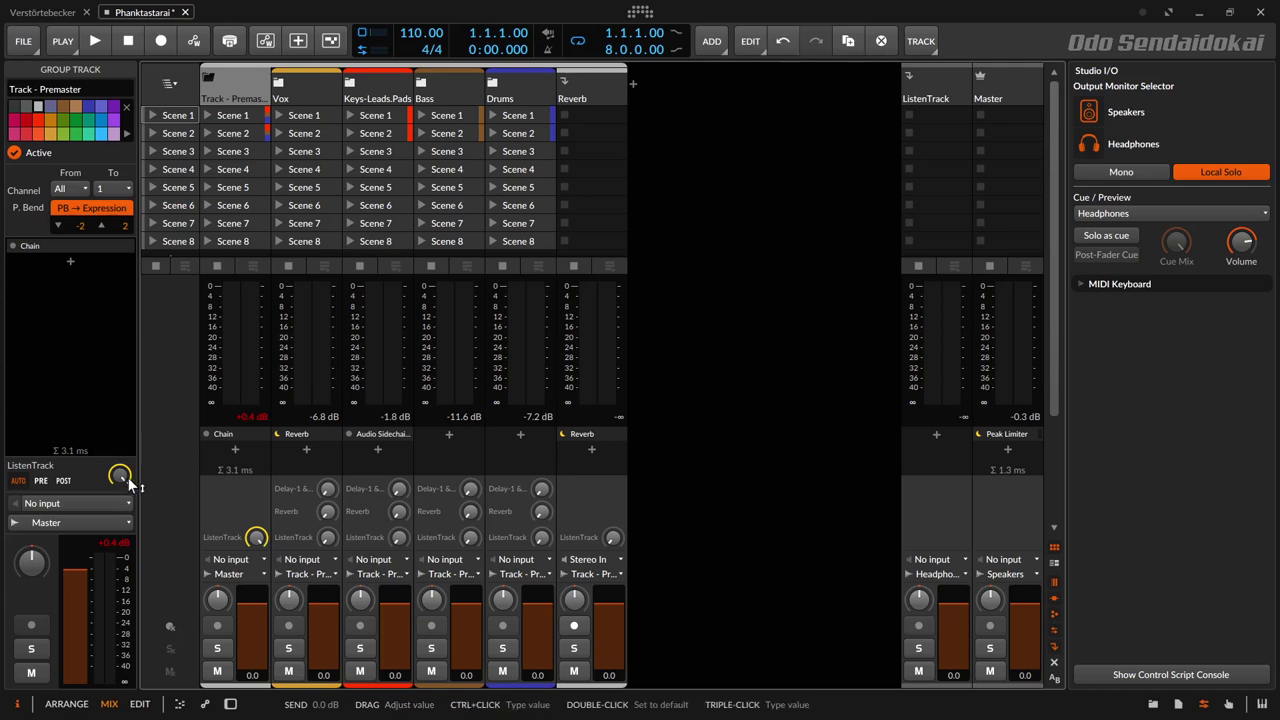
pyautogui.moveTo(127, 478); pyautogui.dragTo(127, 476)
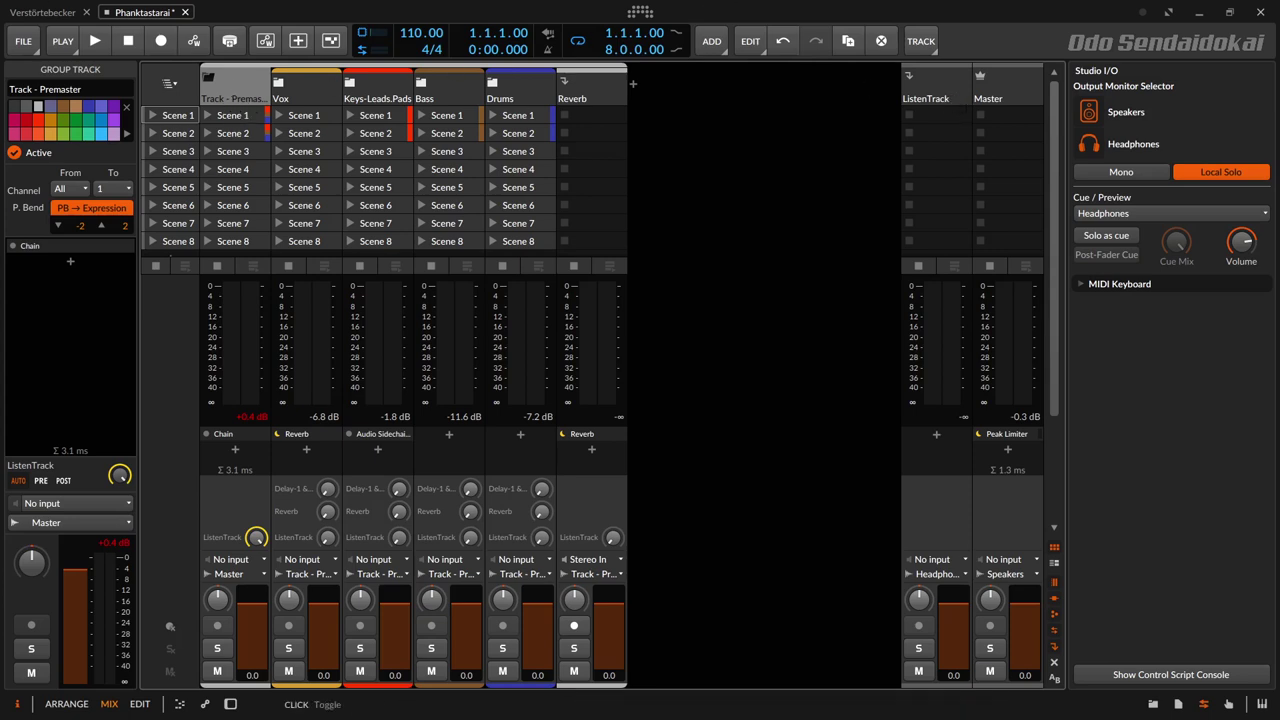
pyautogui.moveTo(121, 474); pyautogui.dragTo(121, 474)
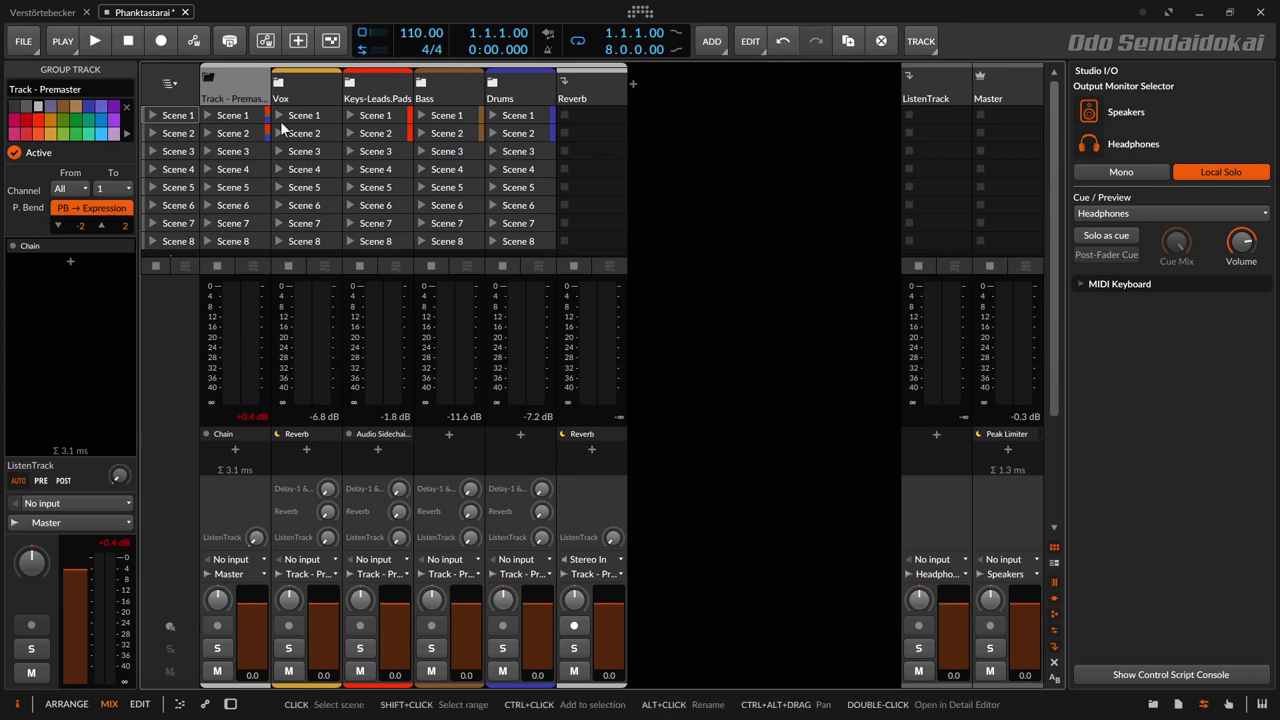
# Play the song while bringing Premaster's ListenTrack send up to 0.0 dB, then stop.
pyautogui.click(96, 41)
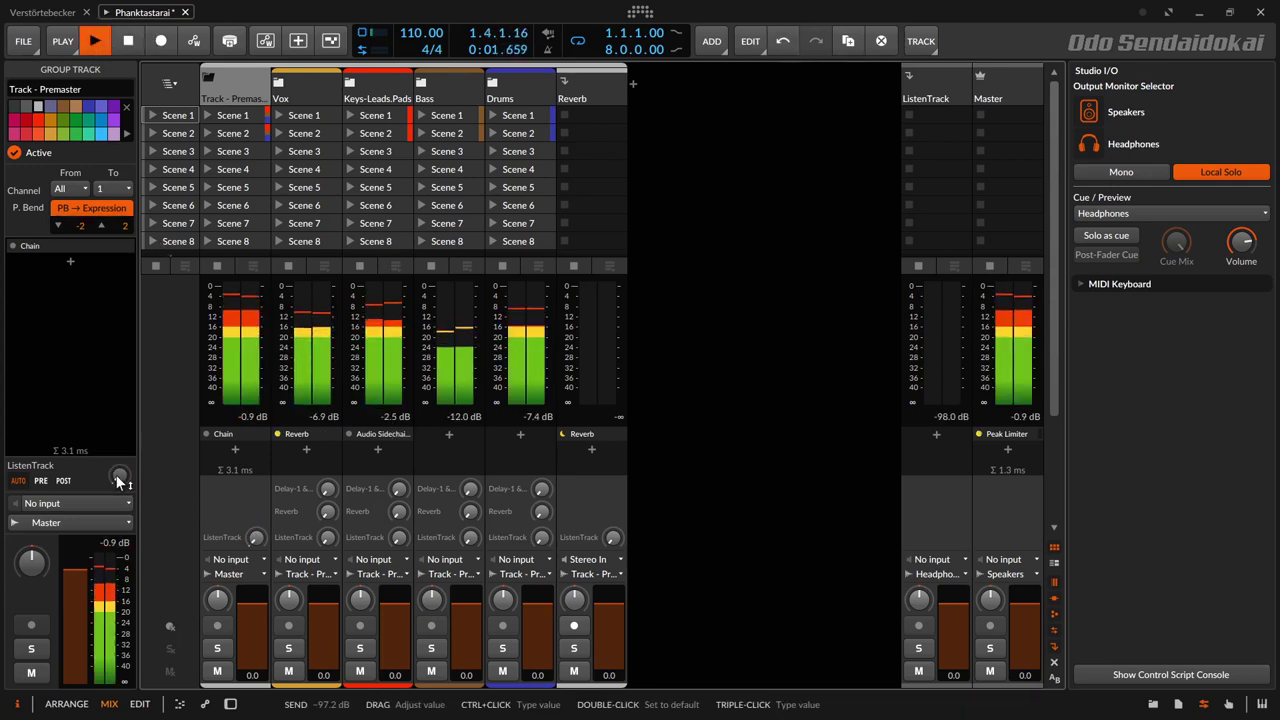
pyautogui.moveTo(121, 474); pyautogui.dragTo(119, 482)
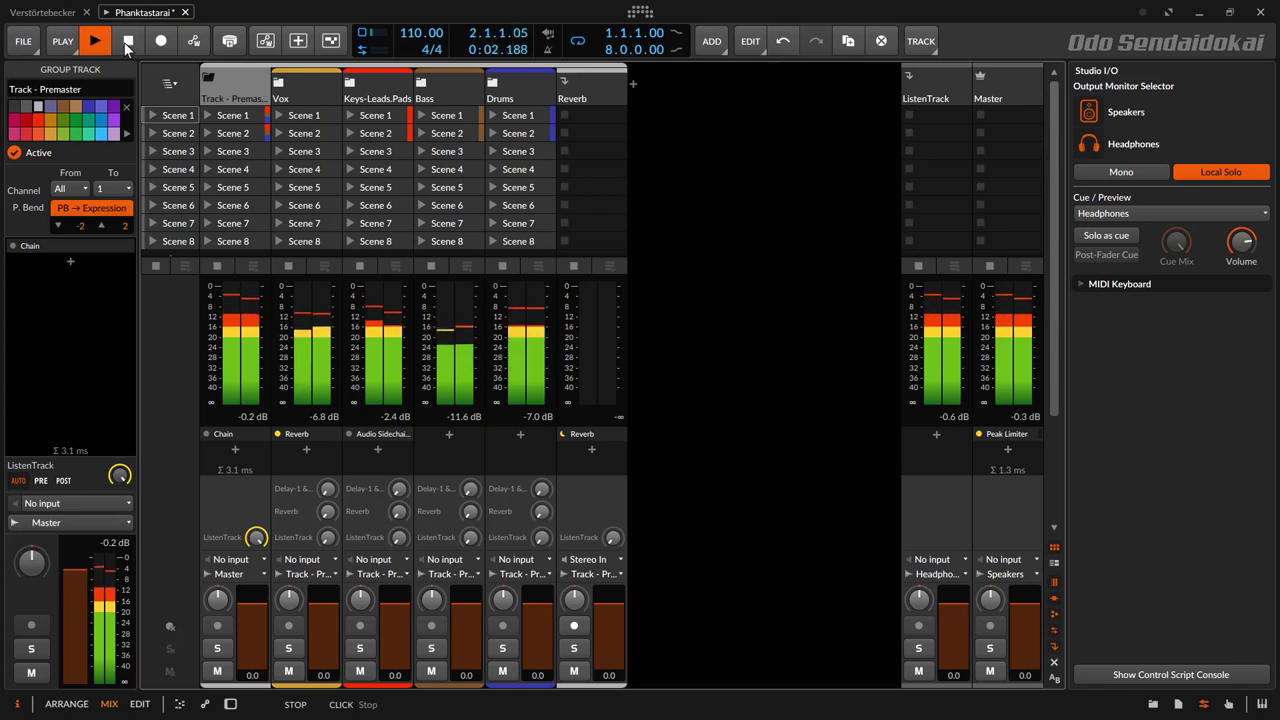
pyautogui.click(126, 49)
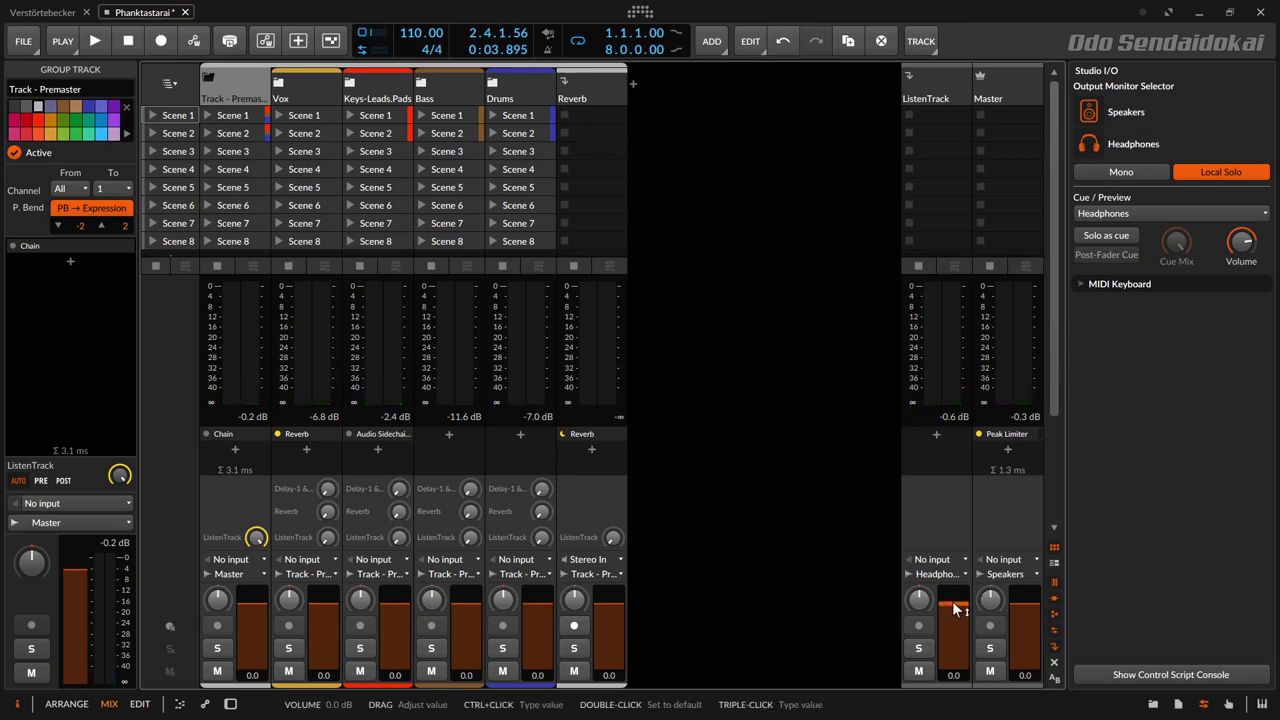
# Adjust the ListenTrack volume fader during a playback pass, ending at -29.7 dB.
pyautogui.moveTo(955, 609); pyautogui.dragTo(955, 632)
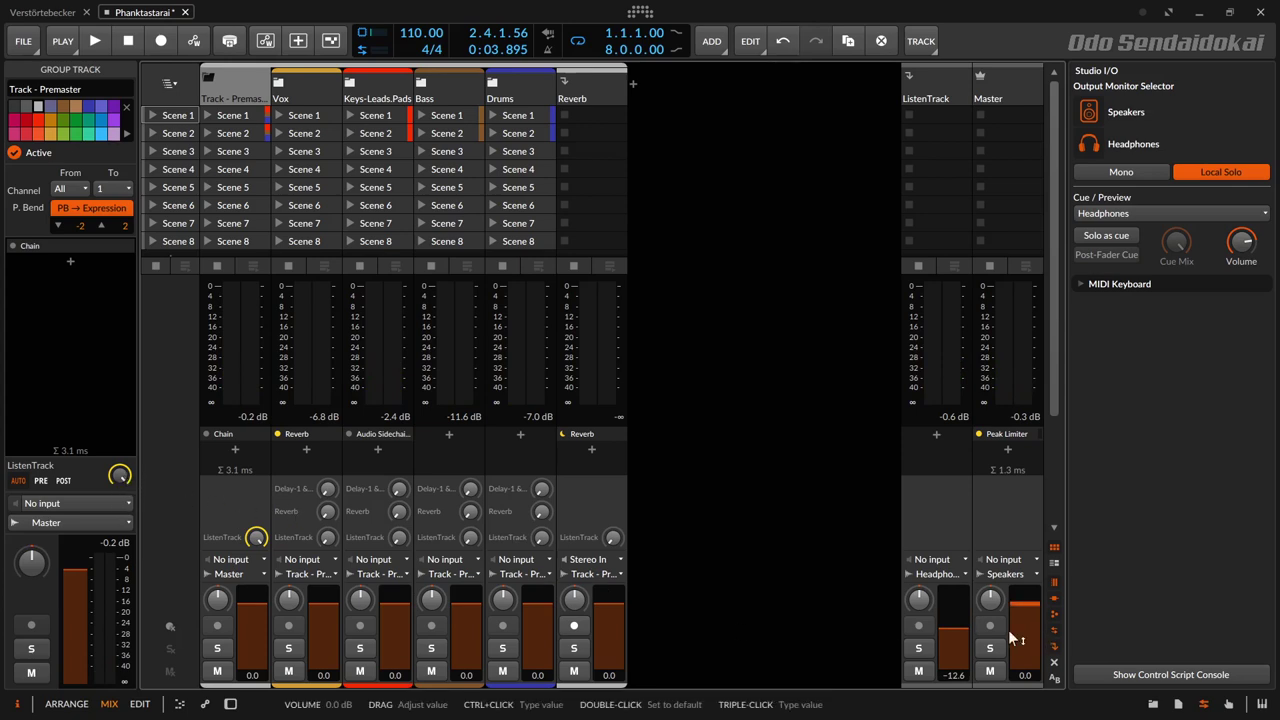
pyautogui.moveTo(955, 632); pyautogui.dragTo(959, 655)
pyautogui.press('space')
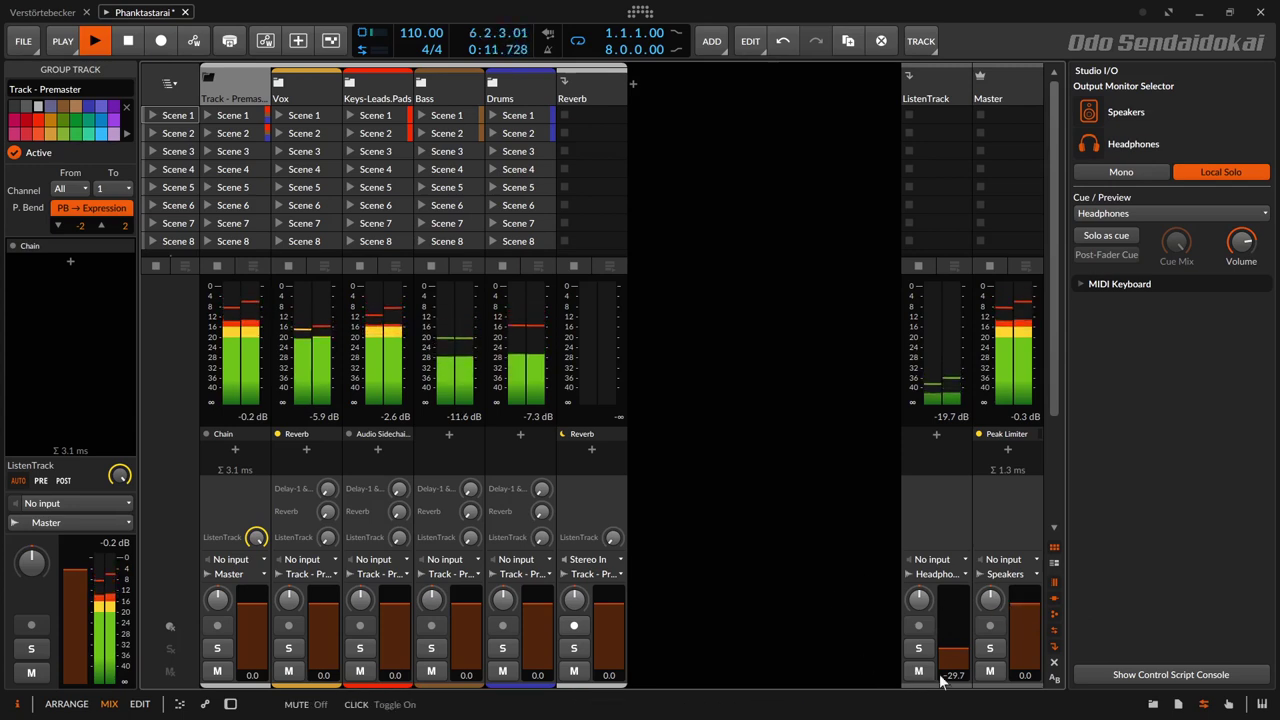
pyautogui.press('space')
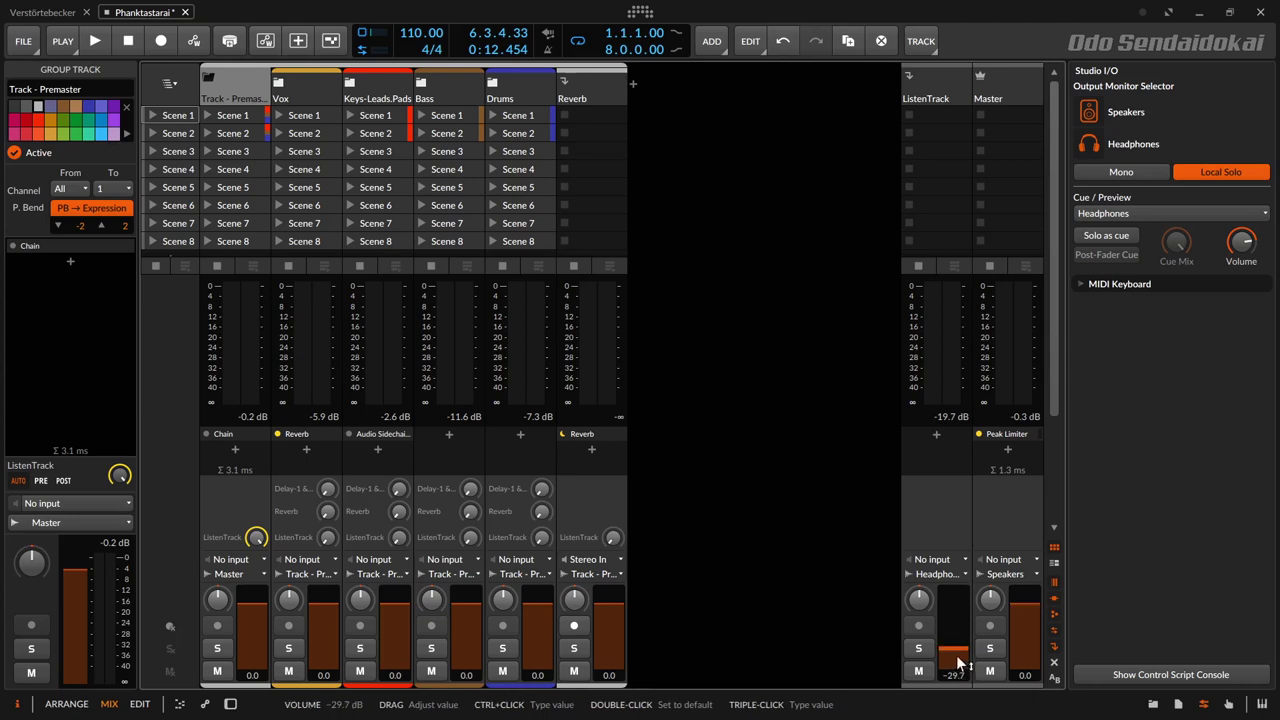
# Try resetting and nudging the ListenTrack volume, leaving it at -10.0 dB.
pyautogui.moveTo(956, 655); pyautogui.dragTo(956, 644)
pyautogui.doubleClick(953, 620)
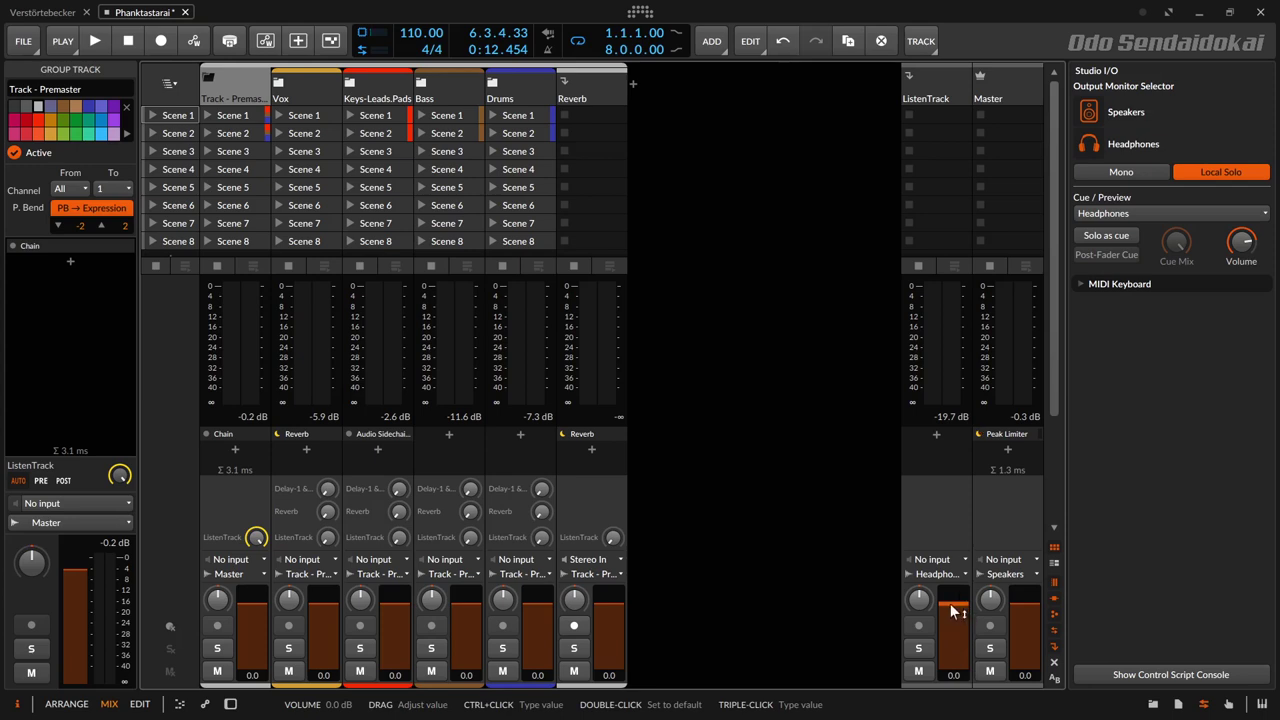
pyautogui.tripleClick(950, 603)
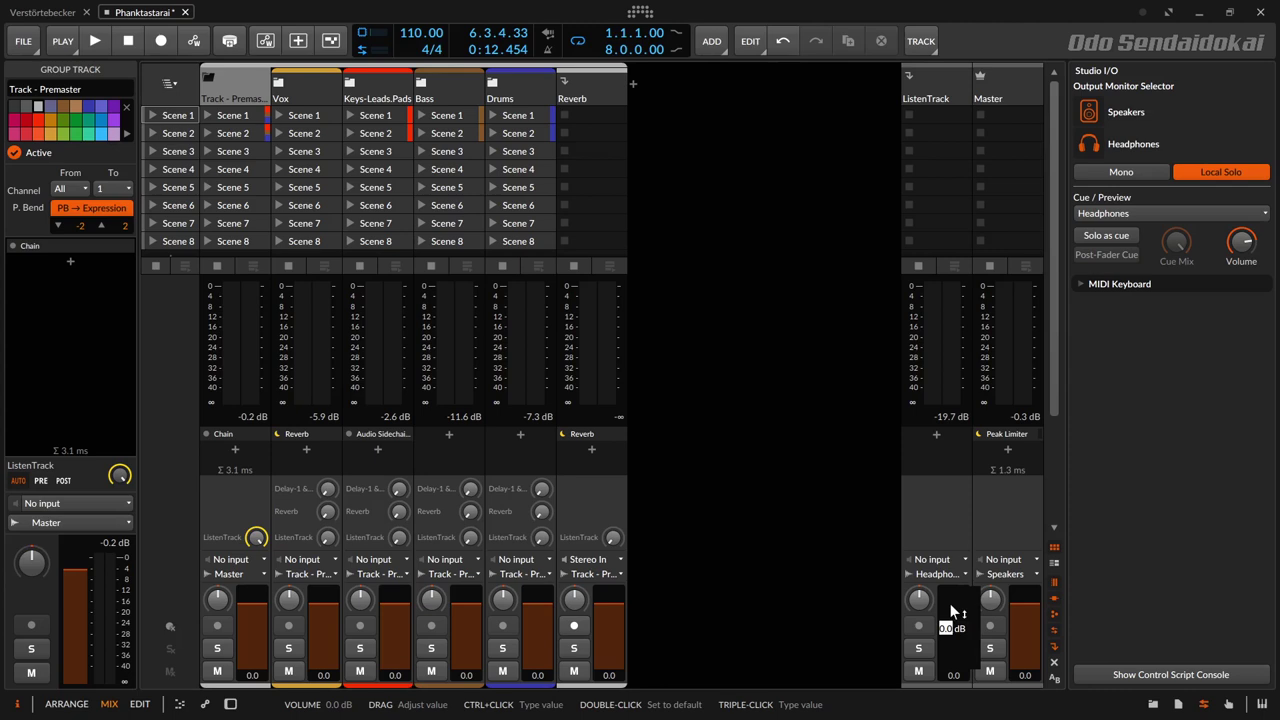
pyautogui.press('Return')
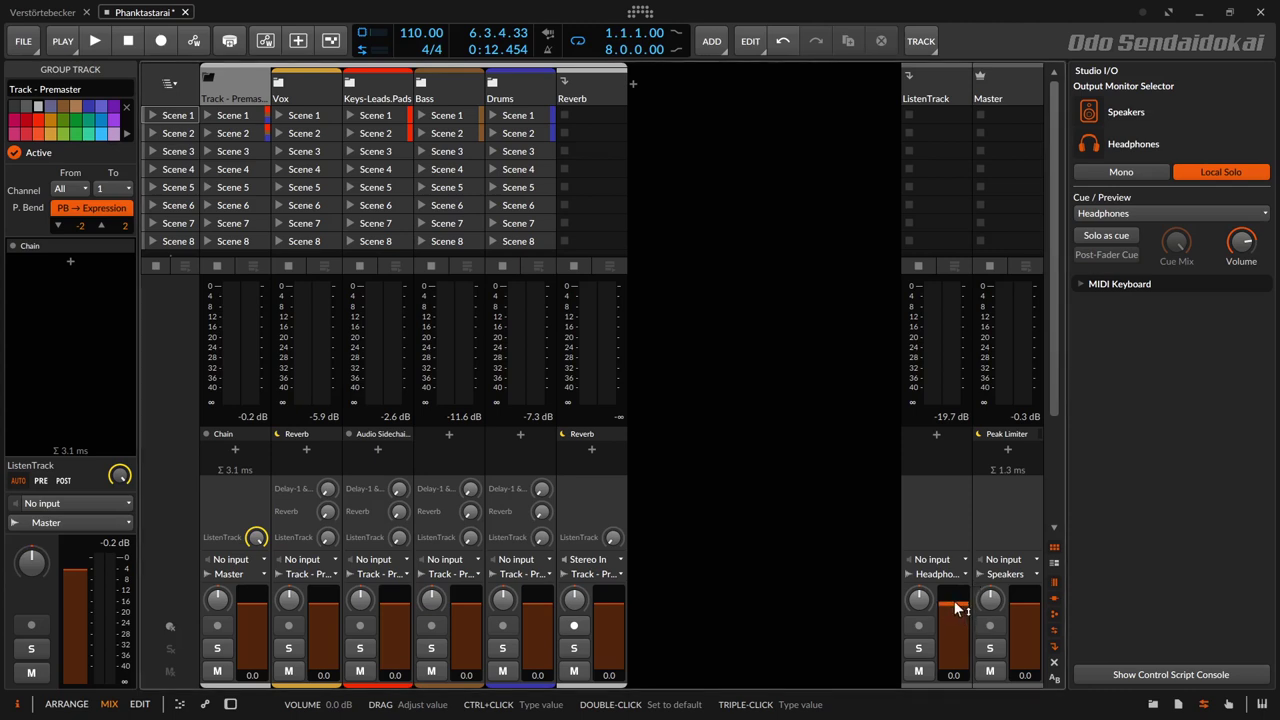
pyautogui.moveTo(953, 600)
pyautogui.mouseDown()
pyautogui.moveTo(953, 624)
pyautogui.moveTo(954, 609)
pyautogui.mouseUp()
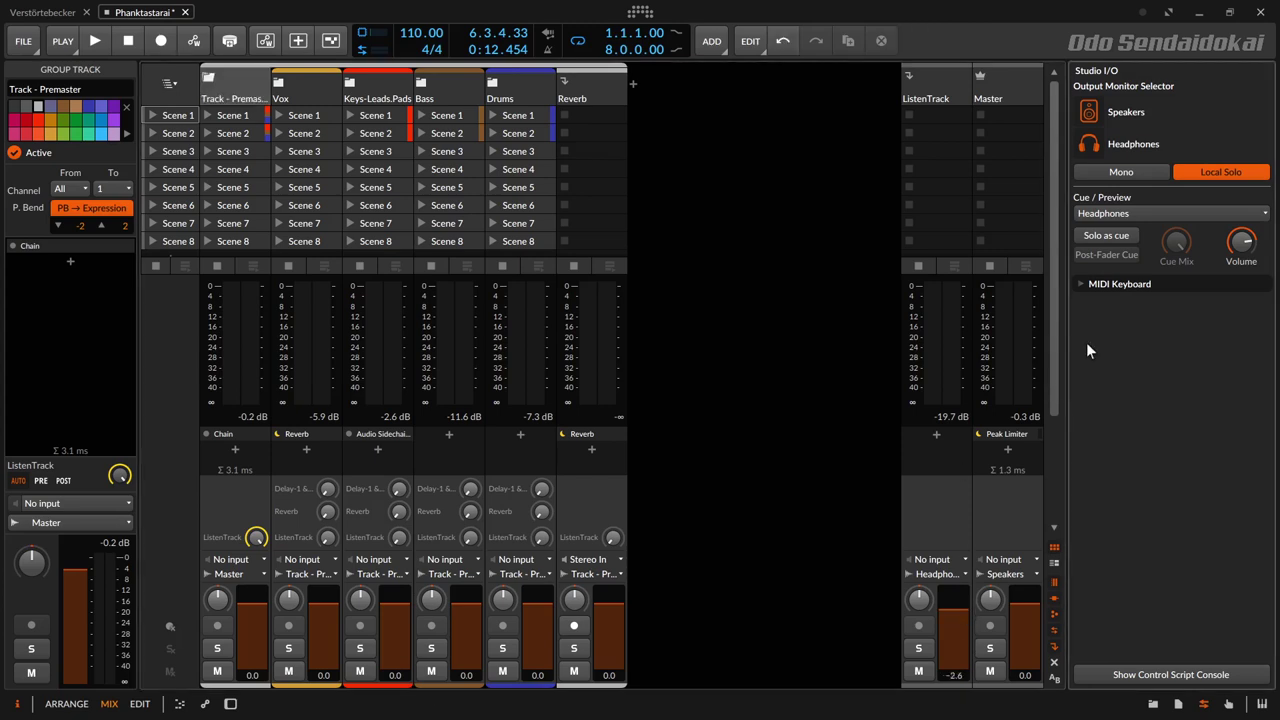
# Type an exact ListenTrack volume of 0 dB.
pyautogui.moveTo(966, 626)
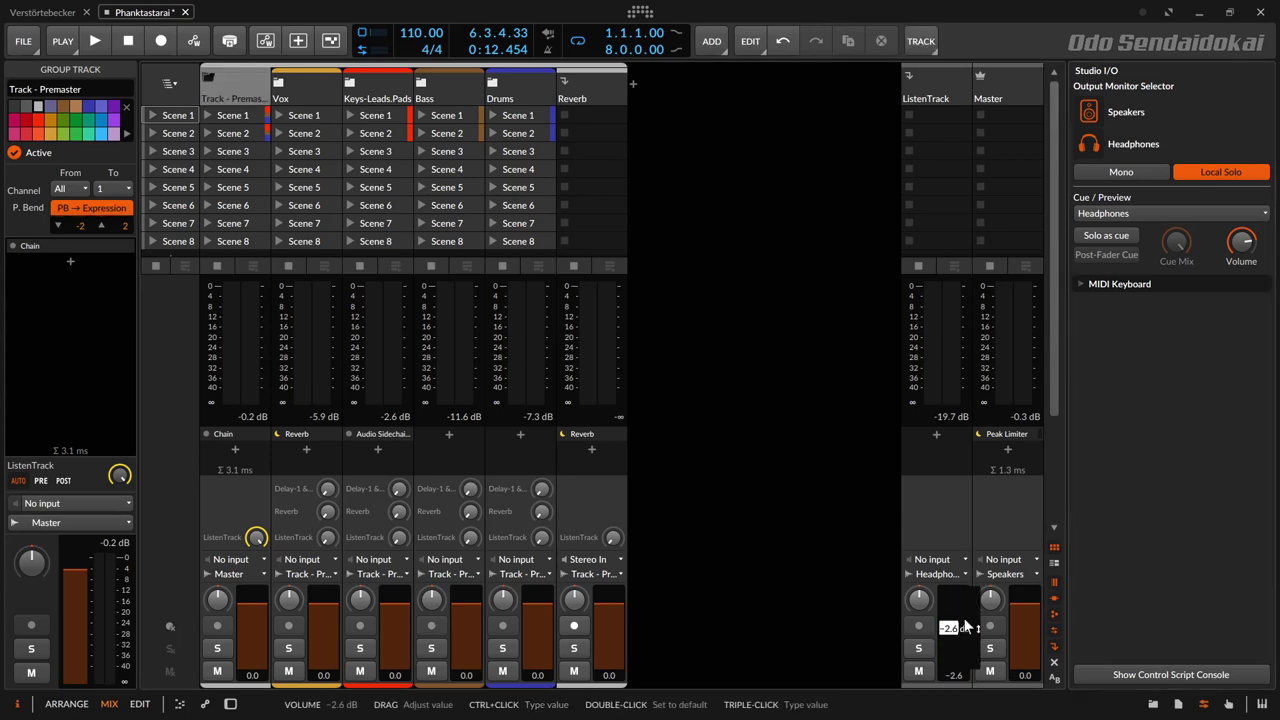
pyautogui.scroll(5, 966, 626)
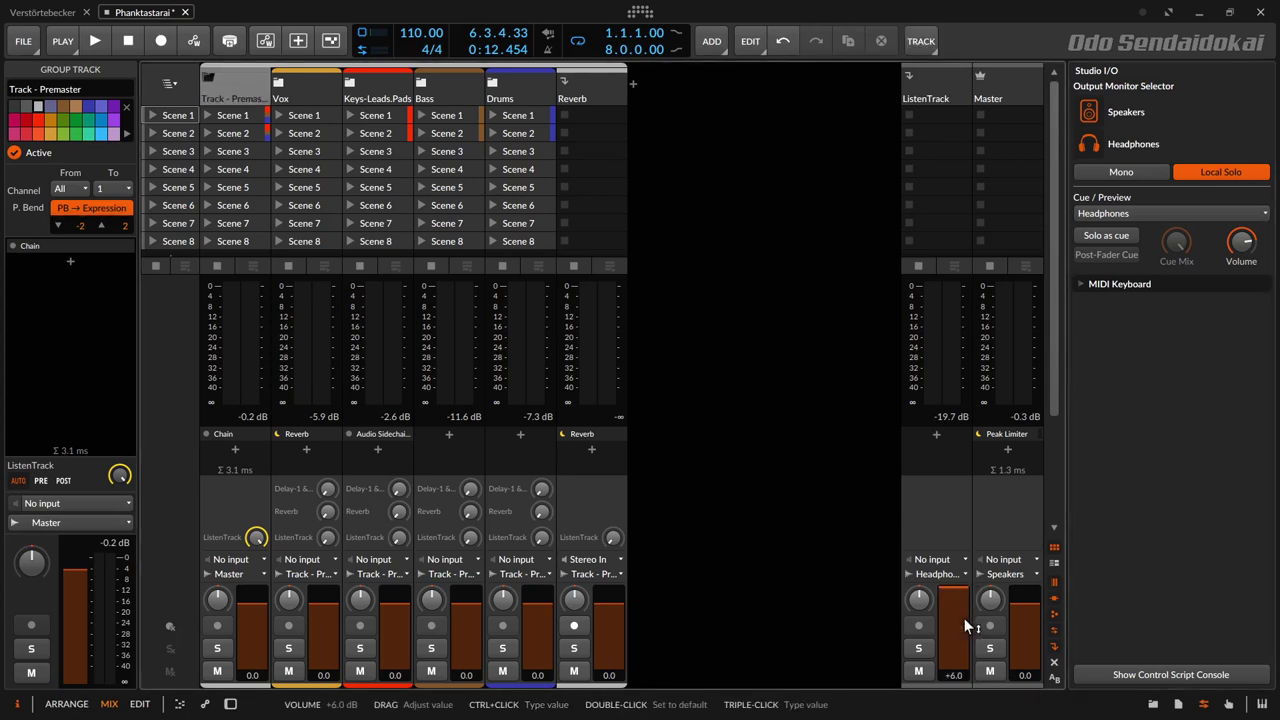
pyautogui.tripleClick(965, 618)
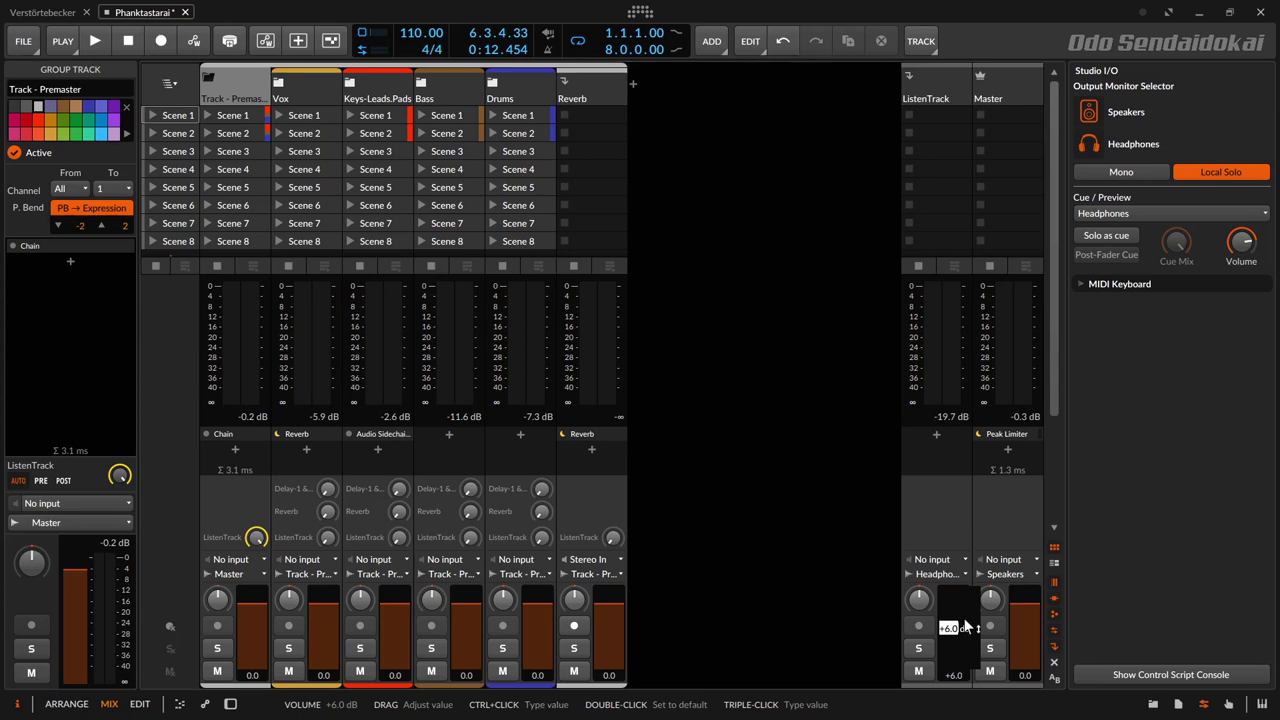
pyautogui.write('0')
pyautogui.press('Return')
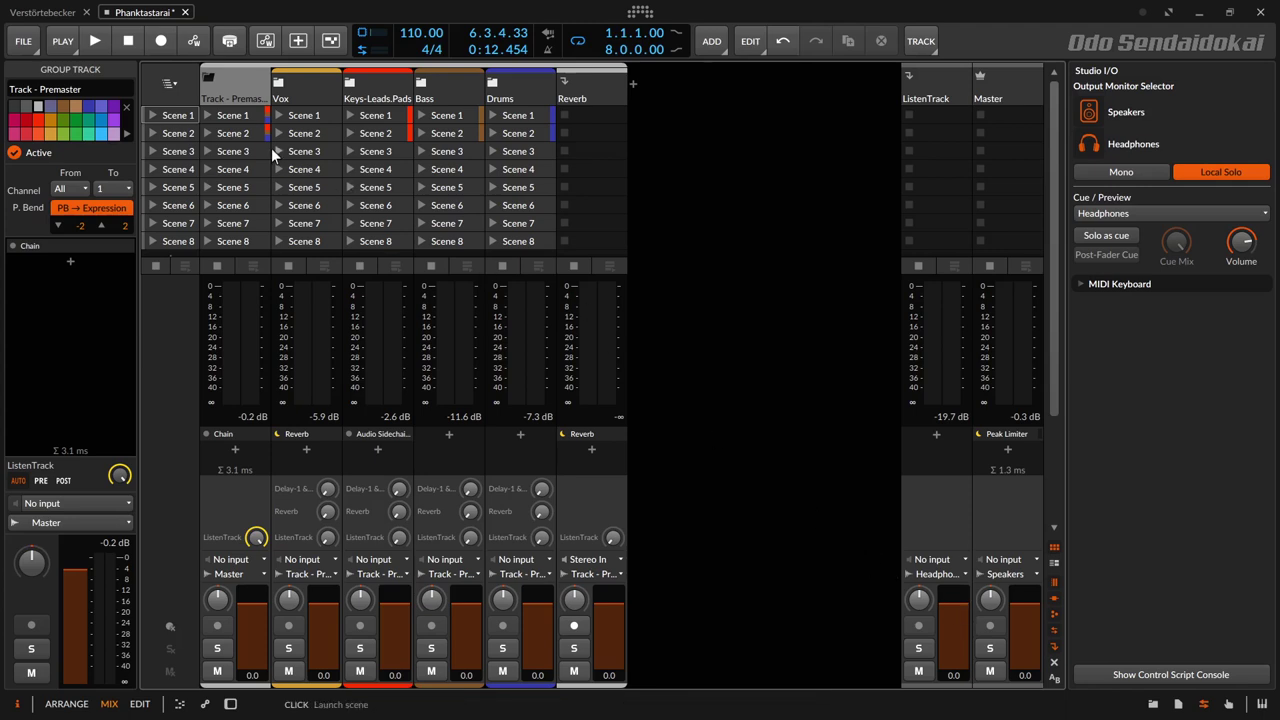
# Fold the Track - Premaster group in the arrangement view.
pyautogui.hotkey('alt', '1')
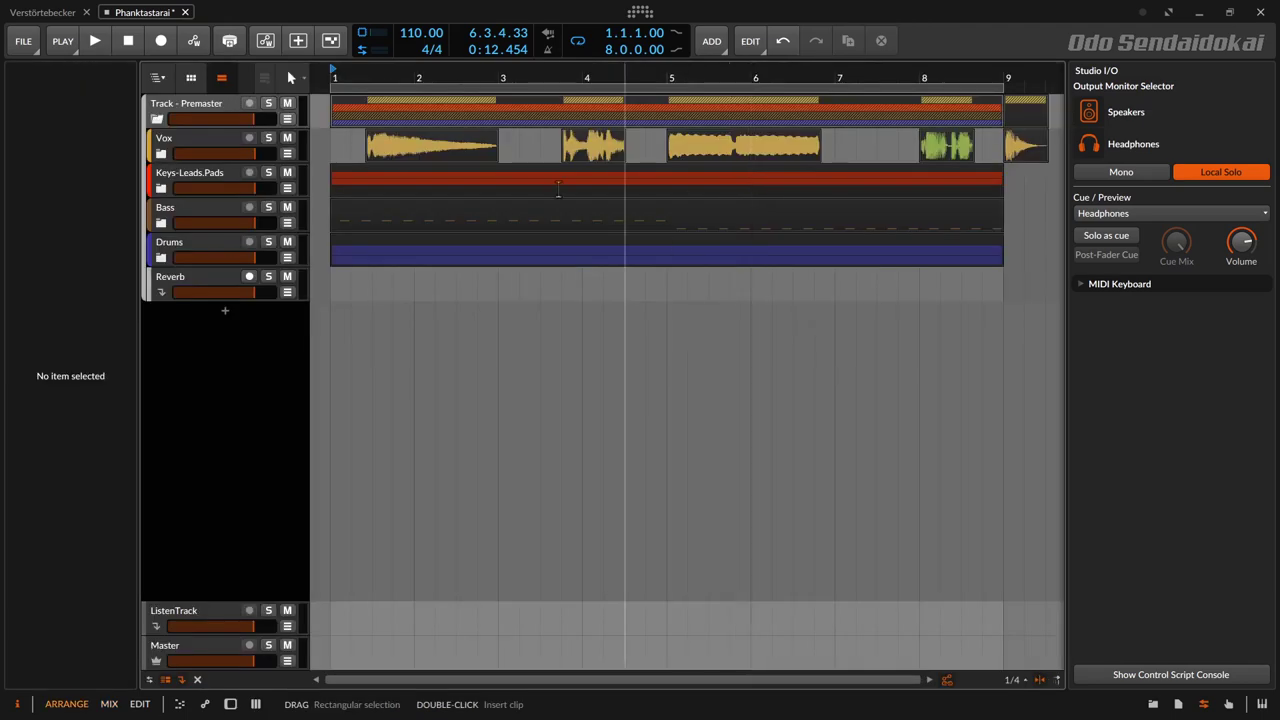
pyautogui.click(163, 119)
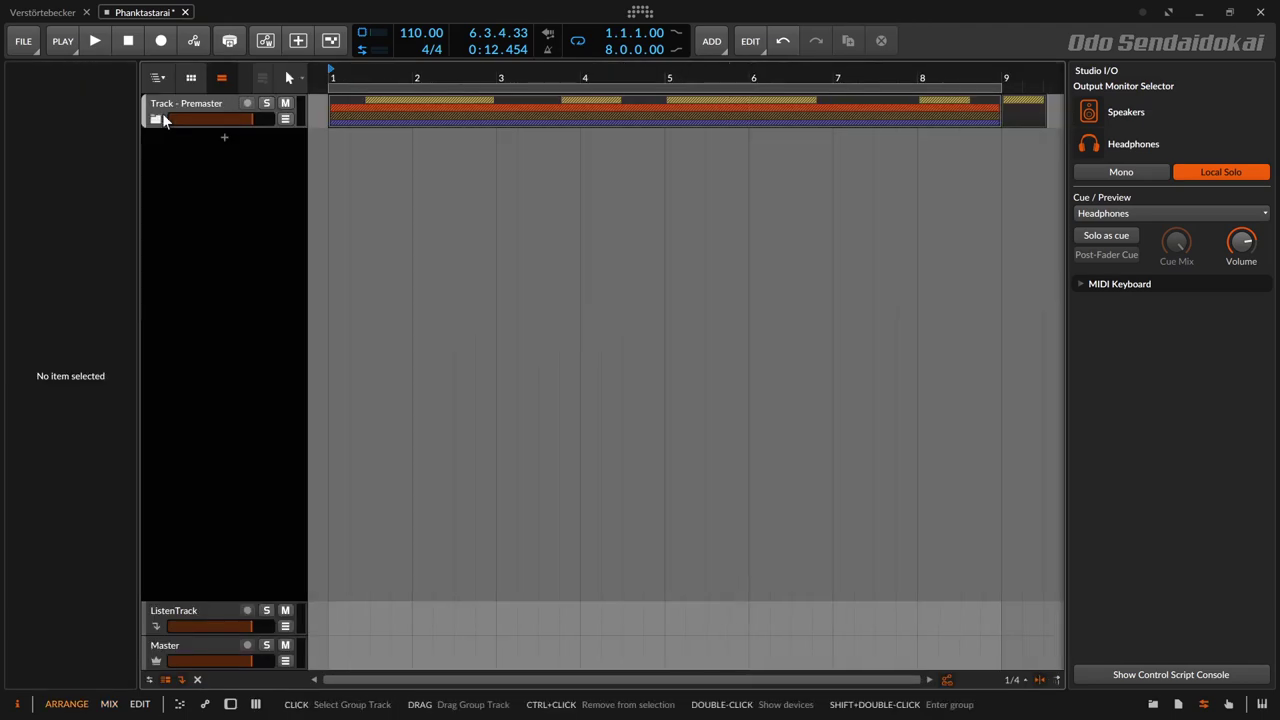
pyautogui.click(163, 119)
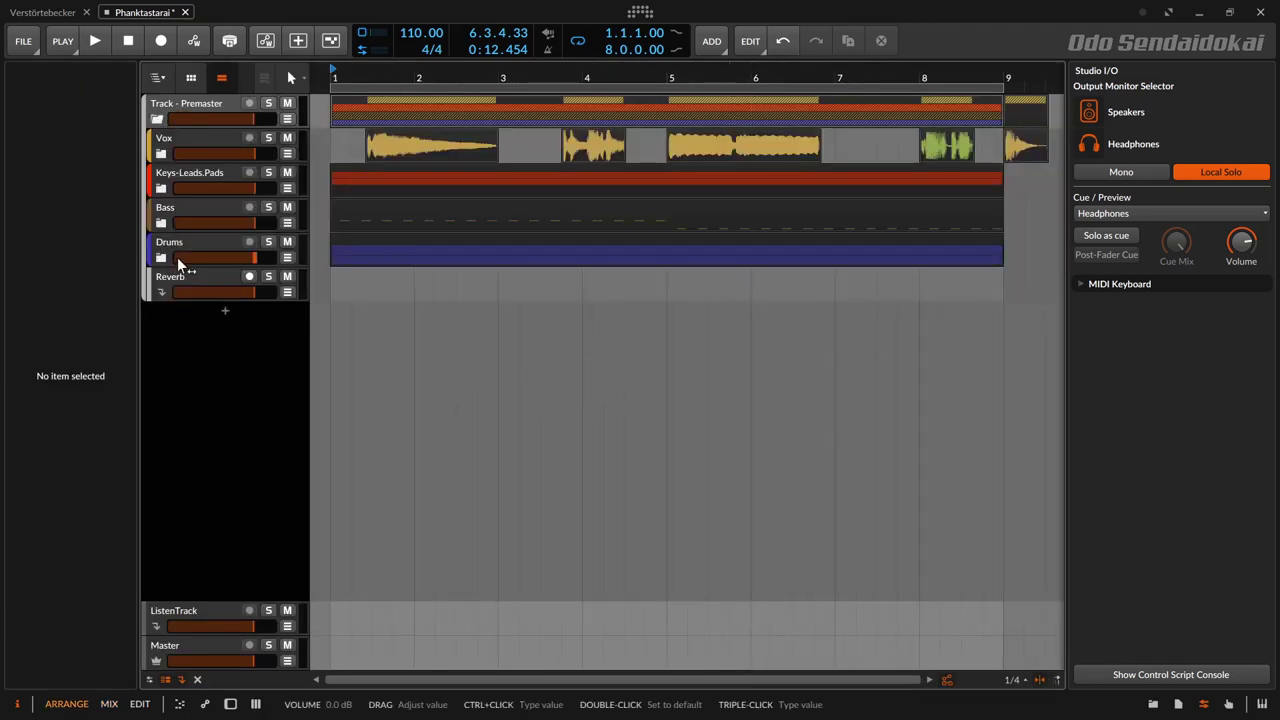
pyautogui.click(160, 122)
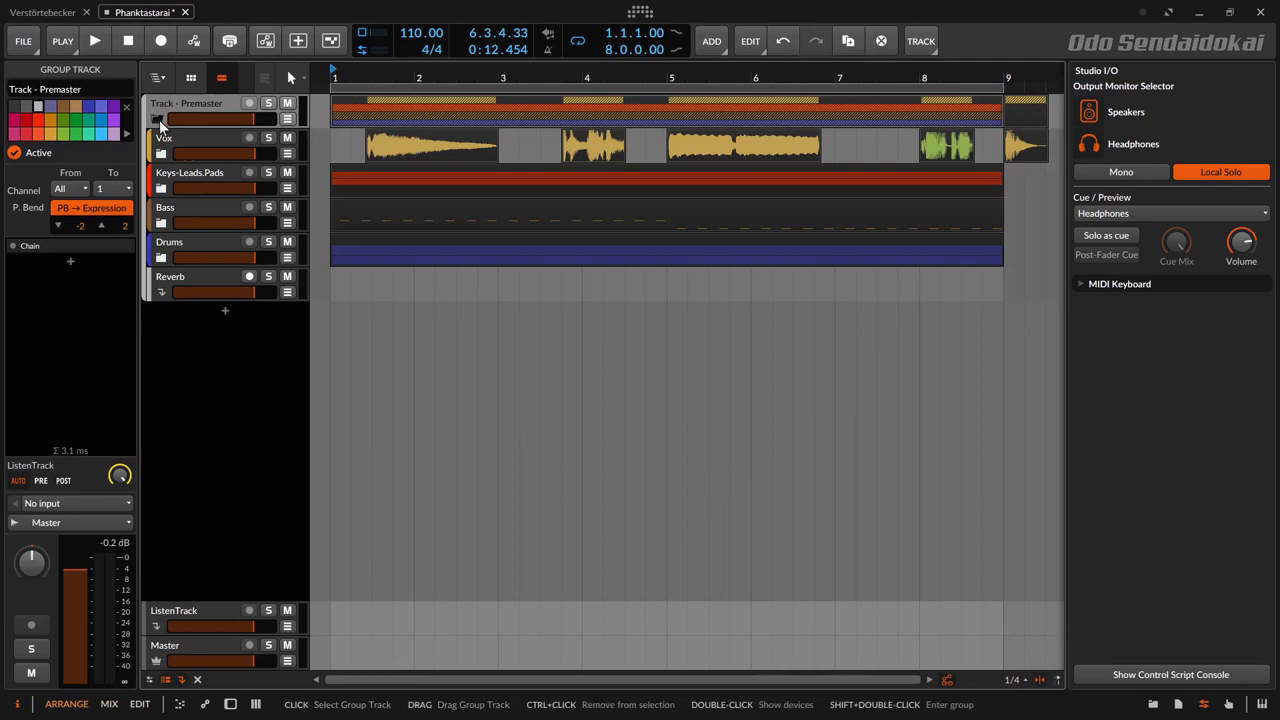
pyautogui.click(160, 120)
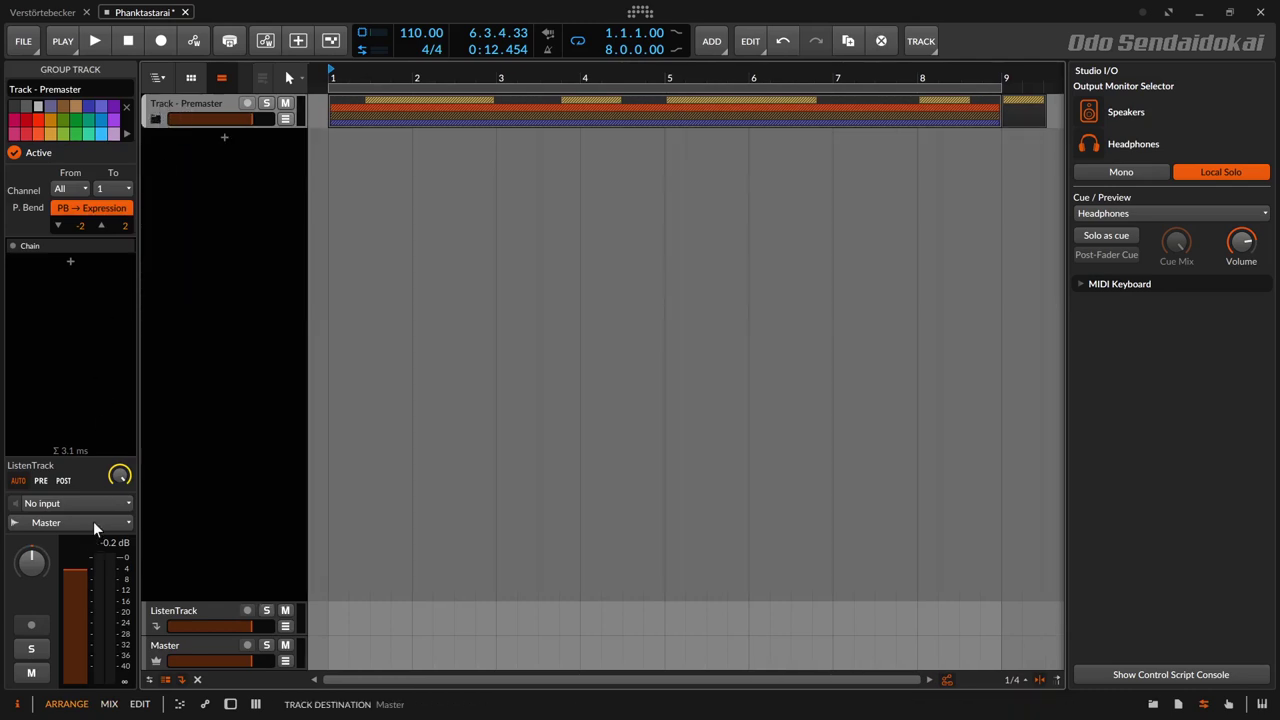
# Back in the mixer, inspect Premaster and ListenTrack's routing: no input, Headphones output.
pyautogui.hotkey('alt', '2')
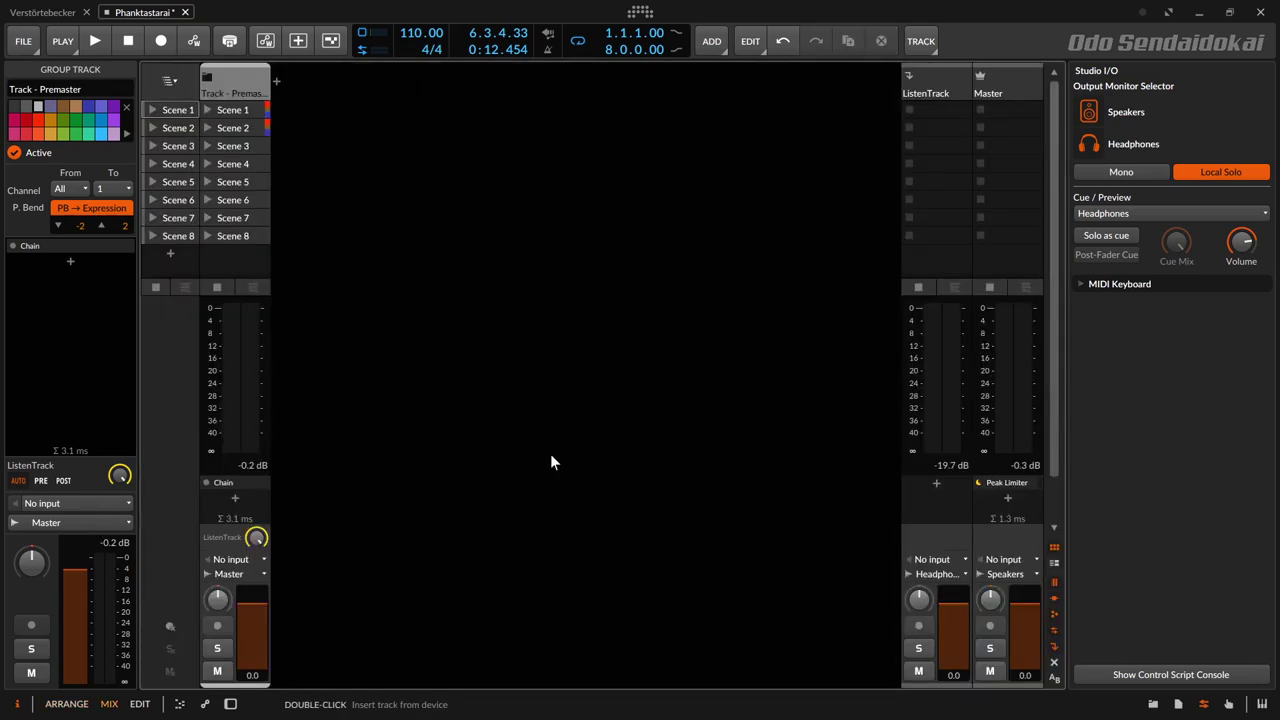
pyautogui.click(219, 74)
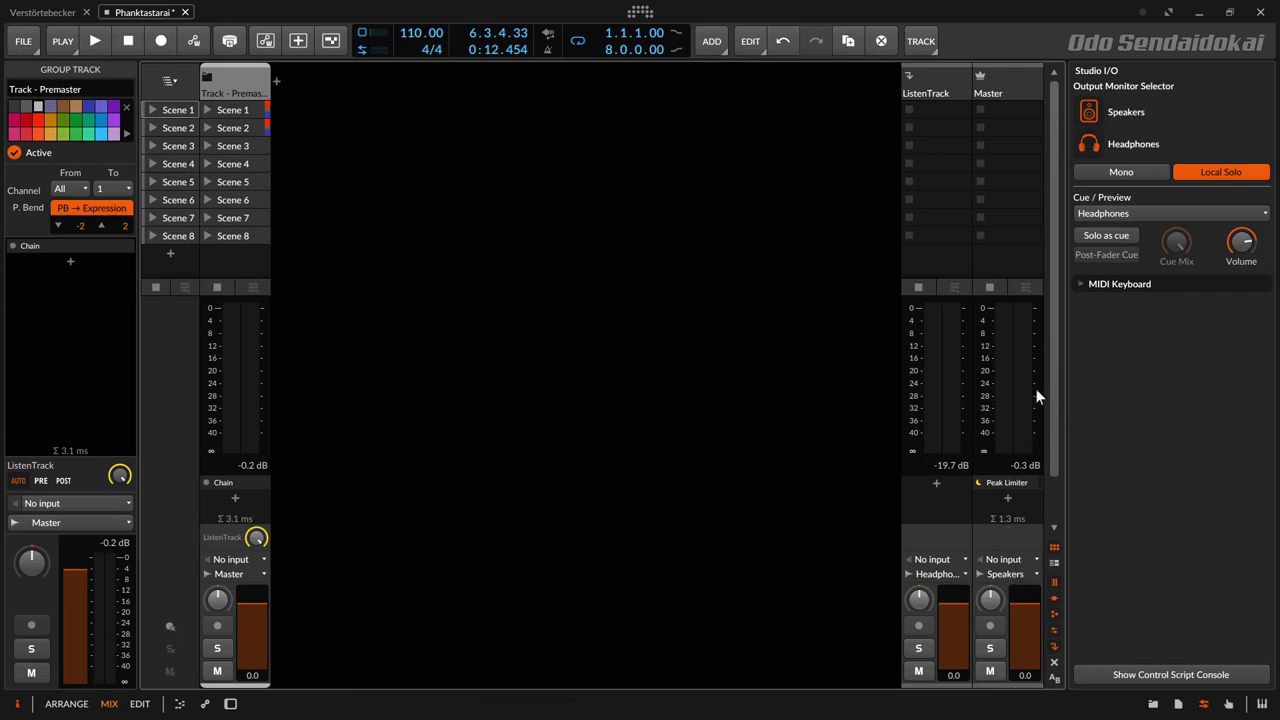
pyautogui.click(942, 86)
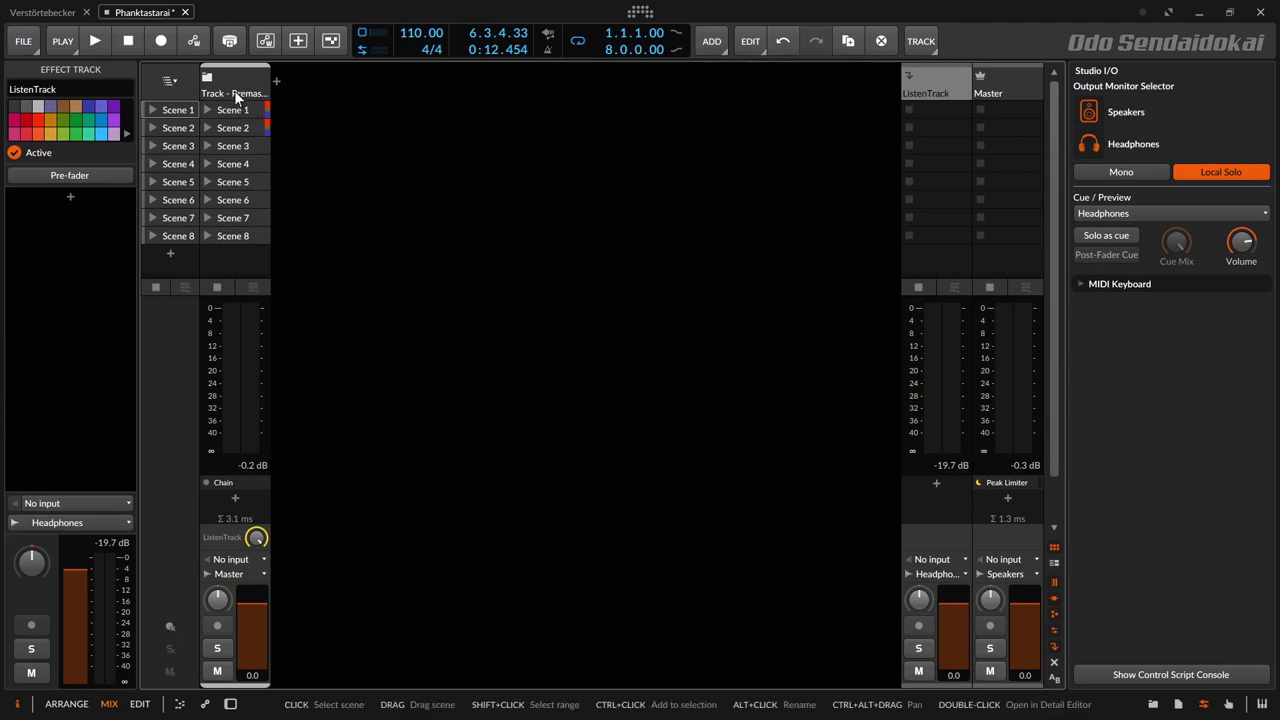
pyautogui.click(238, 92)
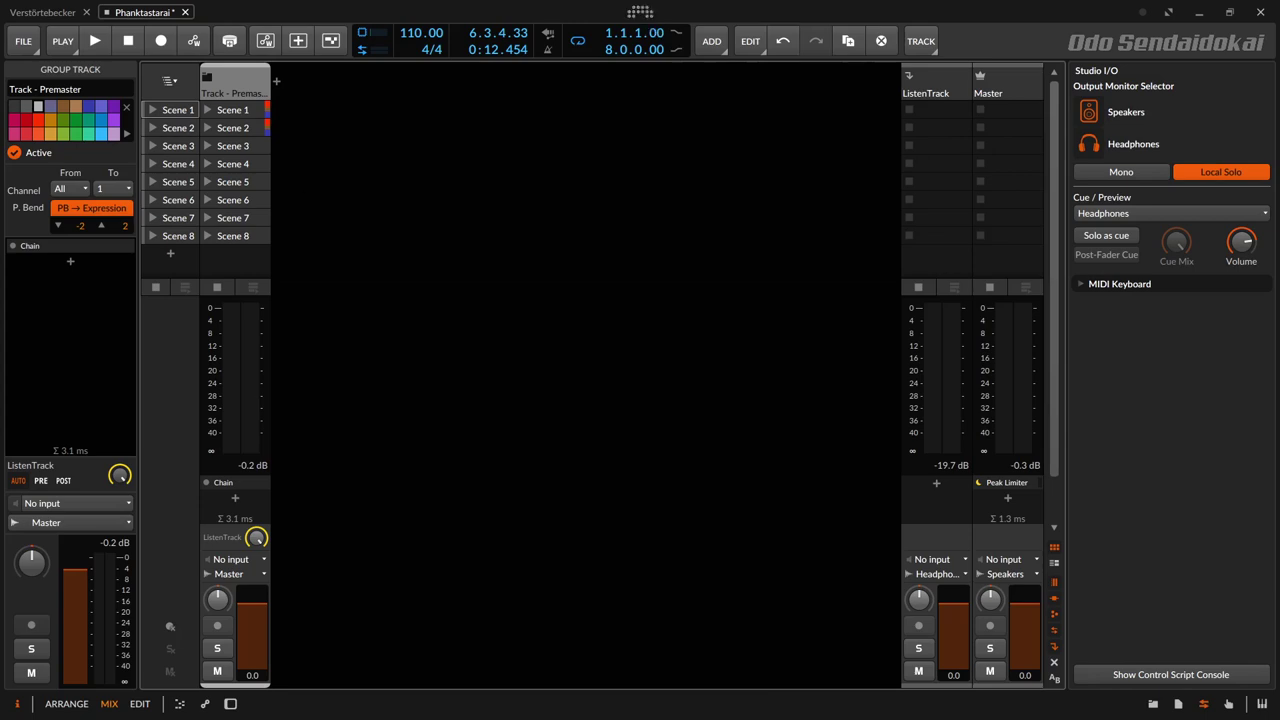
pyautogui.click(640, 11)
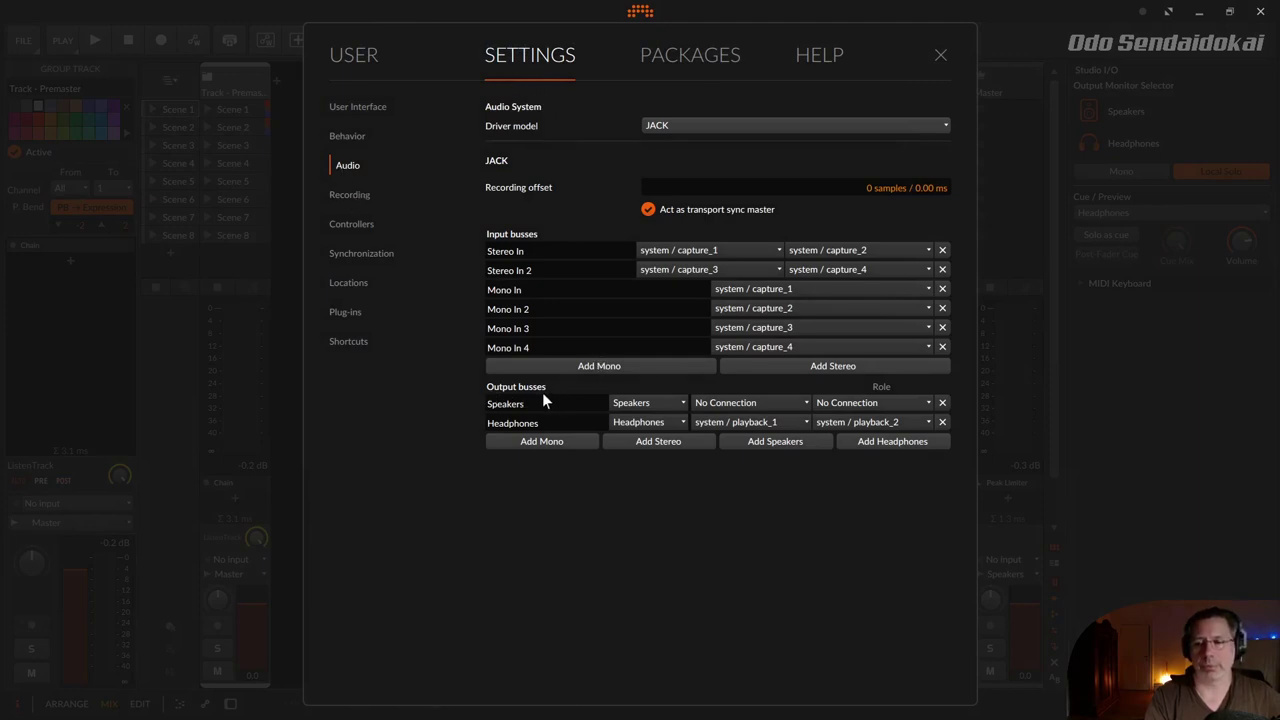
pyautogui.click(655, 402)
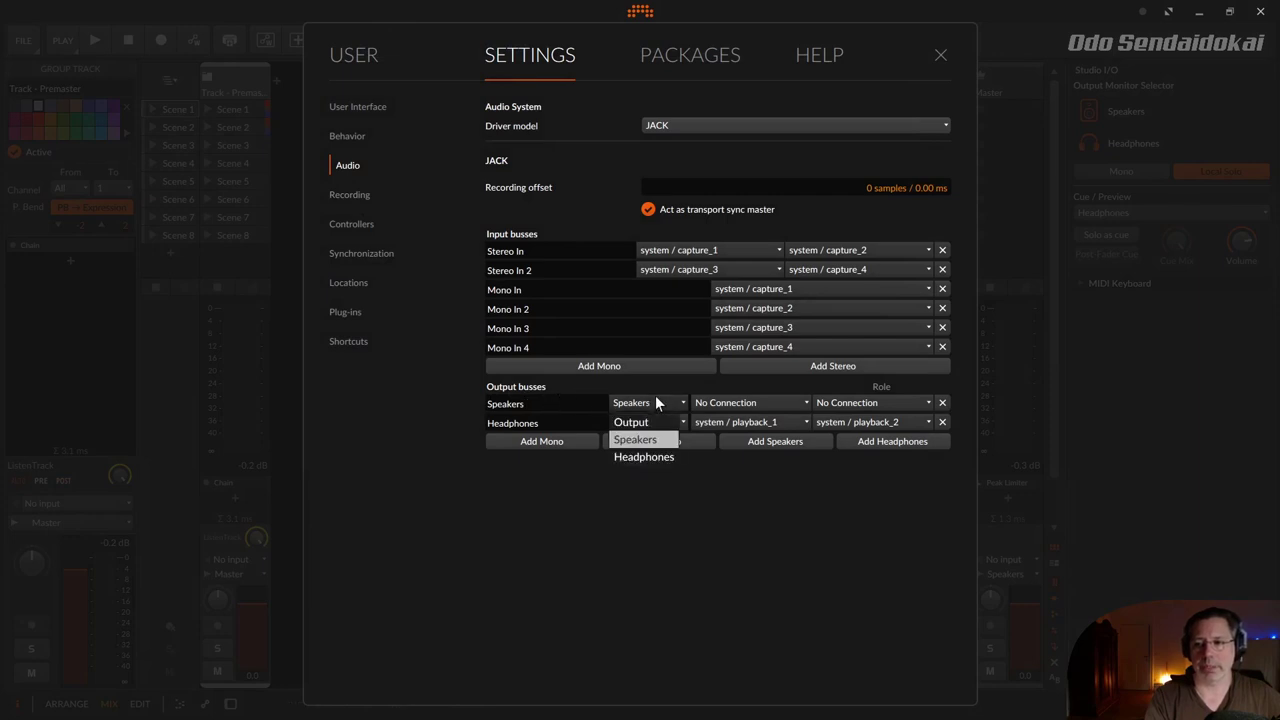
pyautogui.click(654, 438)
pyautogui.click(651, 424)
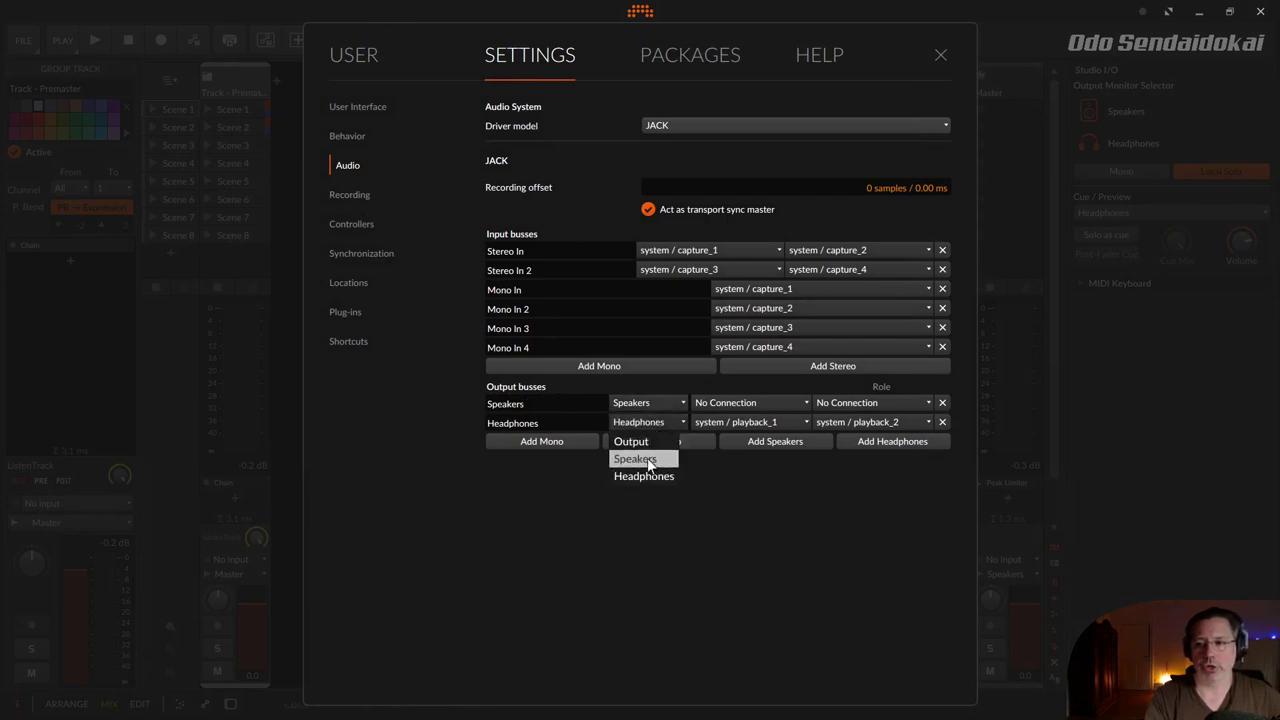
pyautogui.click(647, 476)
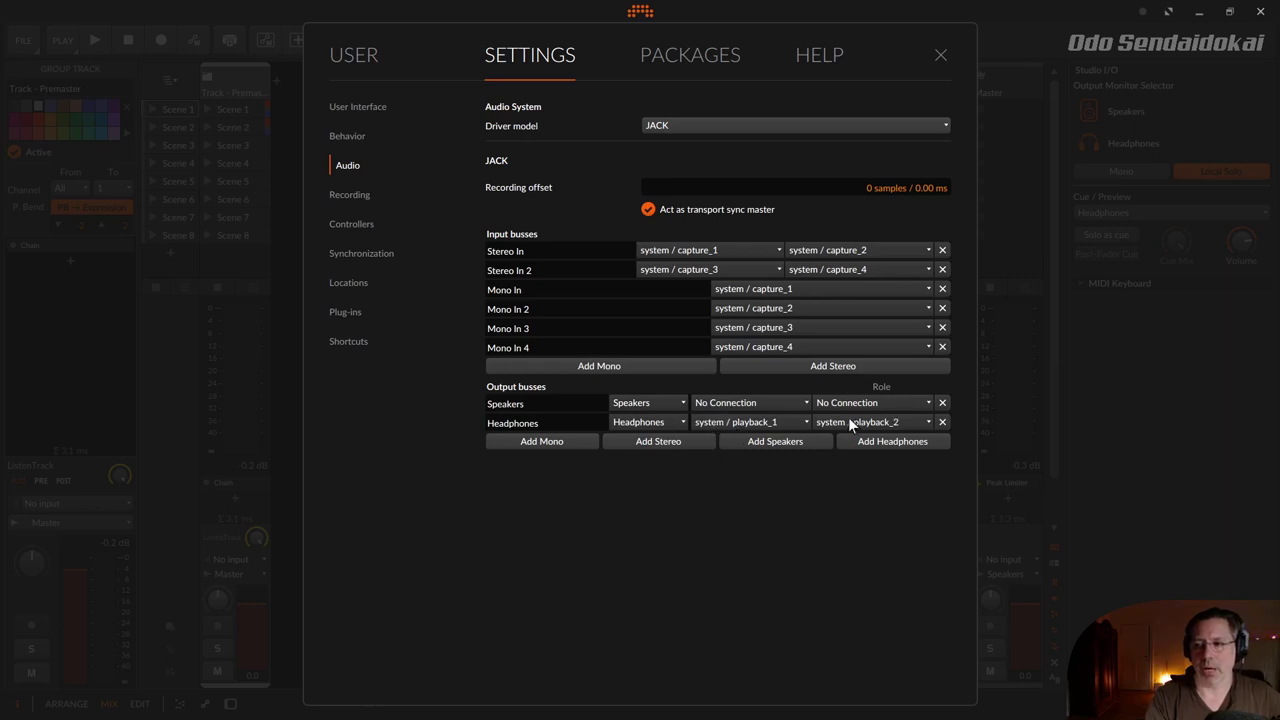
pyautogui.click(940, 57)
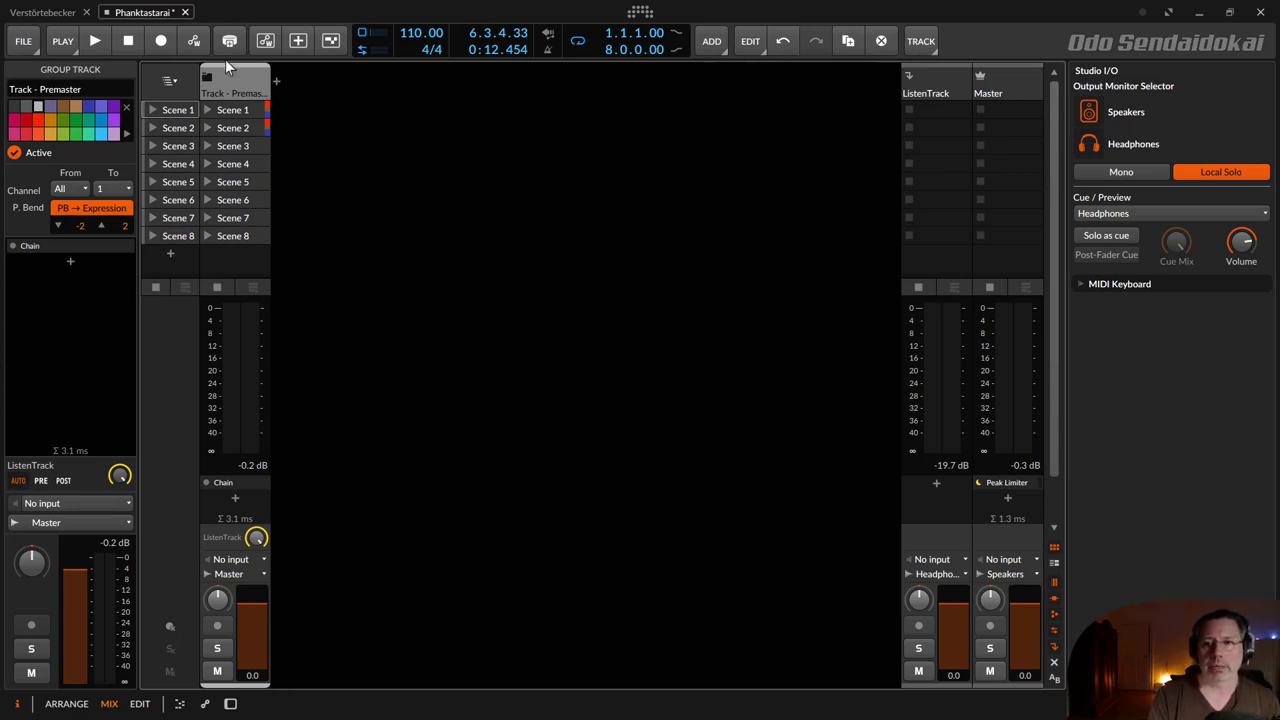
# Add an instrument track and load Polysynth on it by searching 'poly'.
pyautogui.click(279, 84)
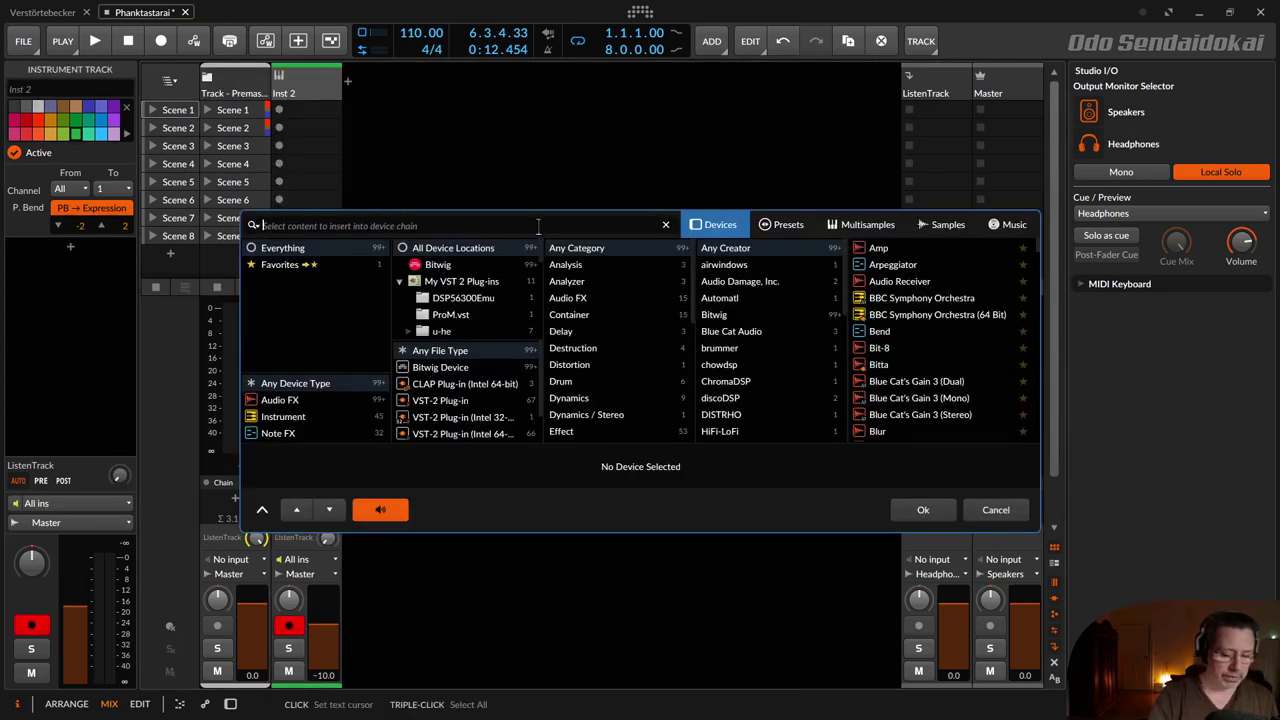
pyautogui.write('poly')
pyautogui.press('Down')
pyautogui.press('Down')
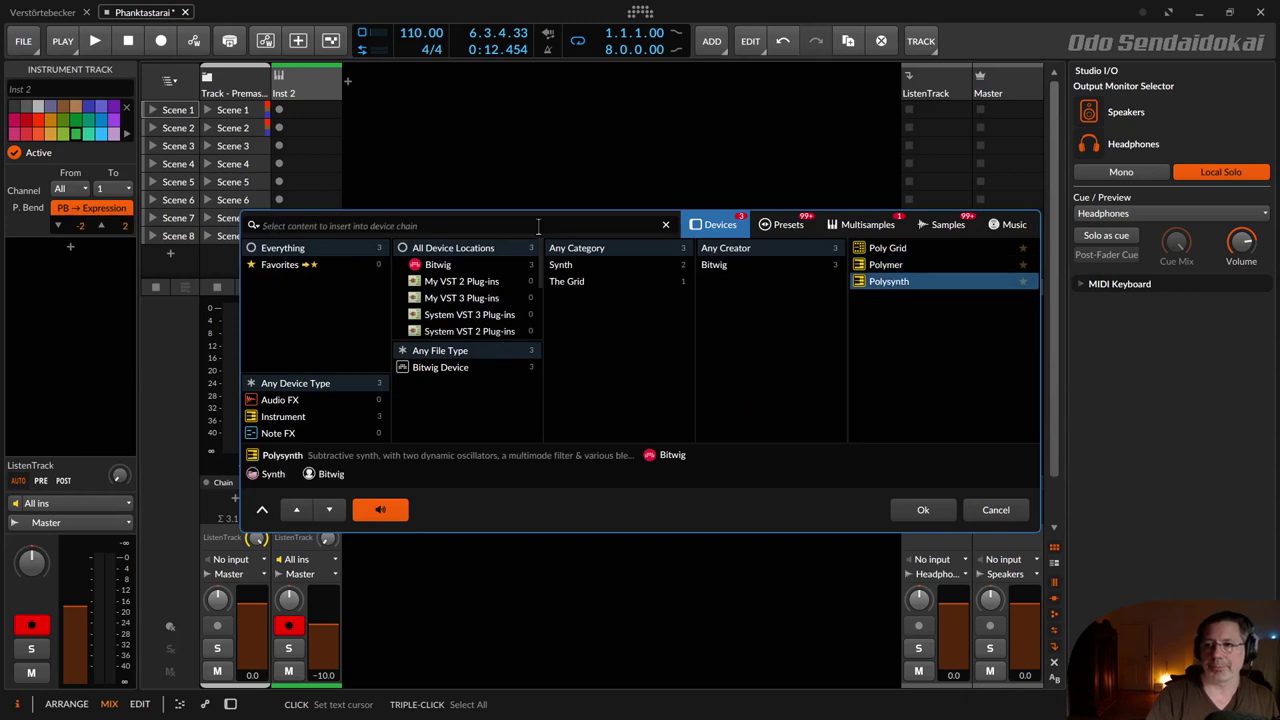
pyautogui.press('Return')
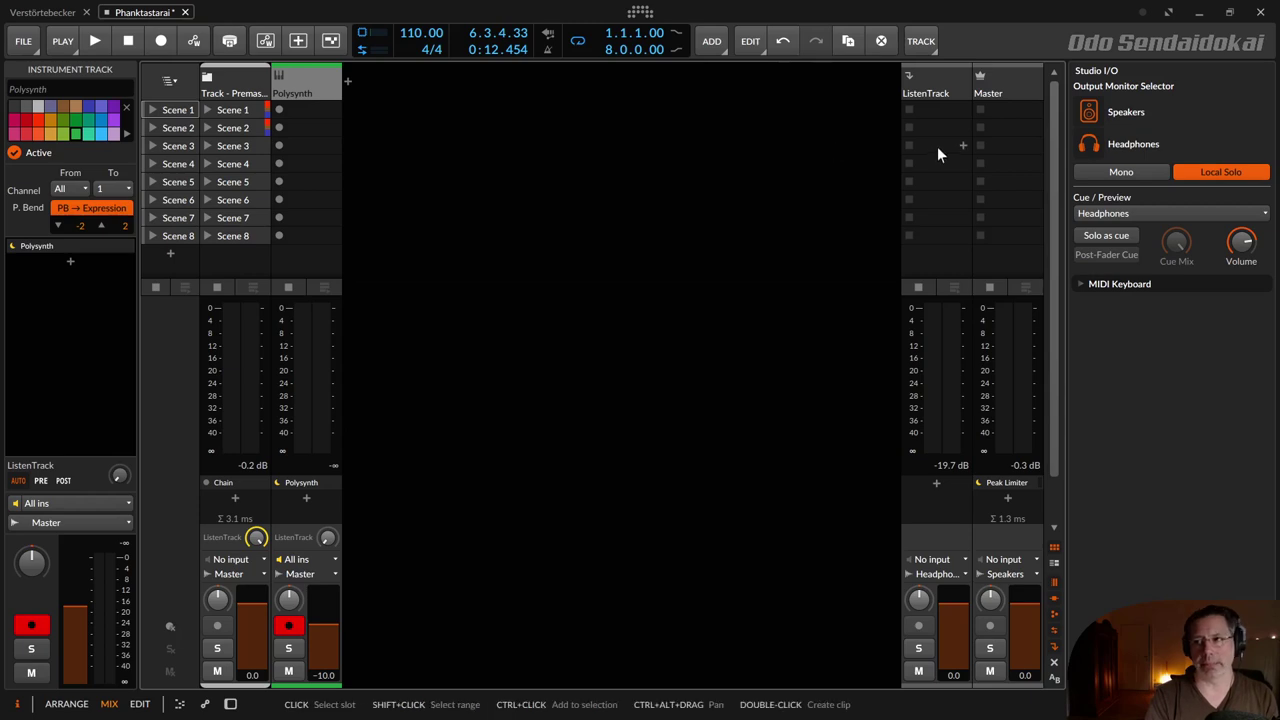
# Set Polysynth's output to No output, raise its ListenTrack send to -13.1 dB, and drag it toward Premaster.
pyautogui.click(298, 574)
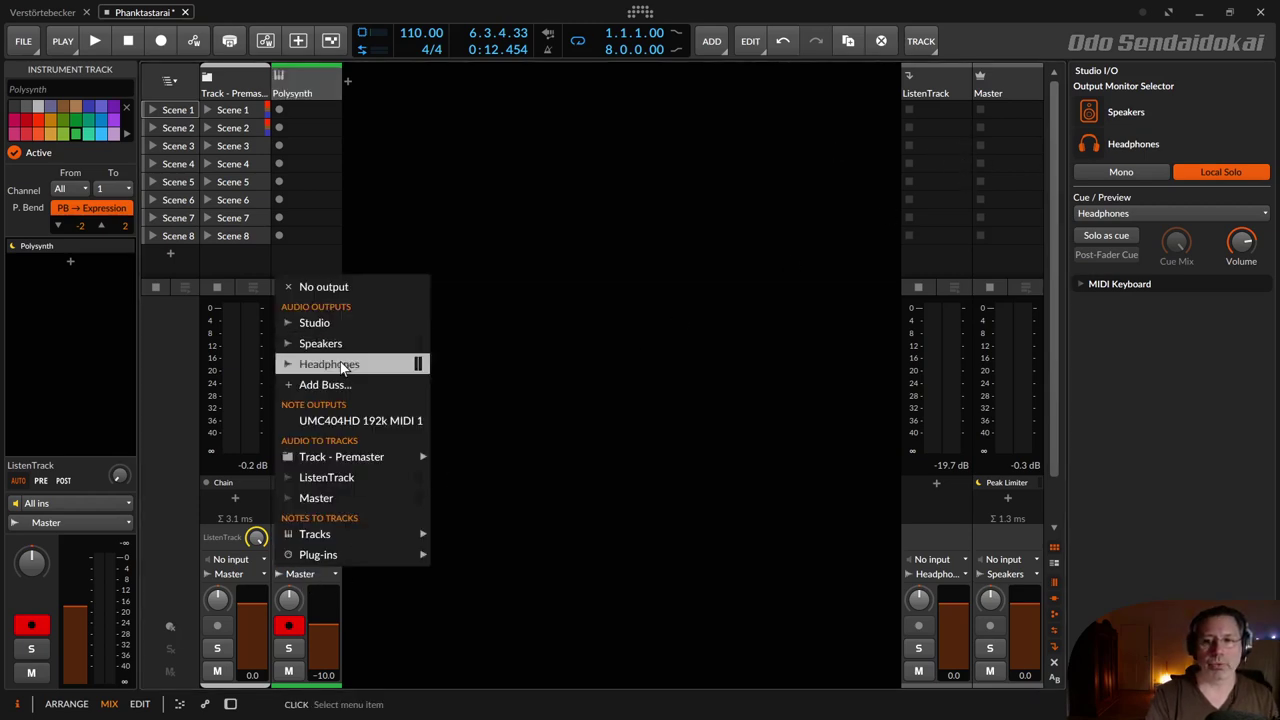
pyautogui.click(322, 287)
pyautogui.moveTo(327, 542); pyautogui.dragTo(327, 500)
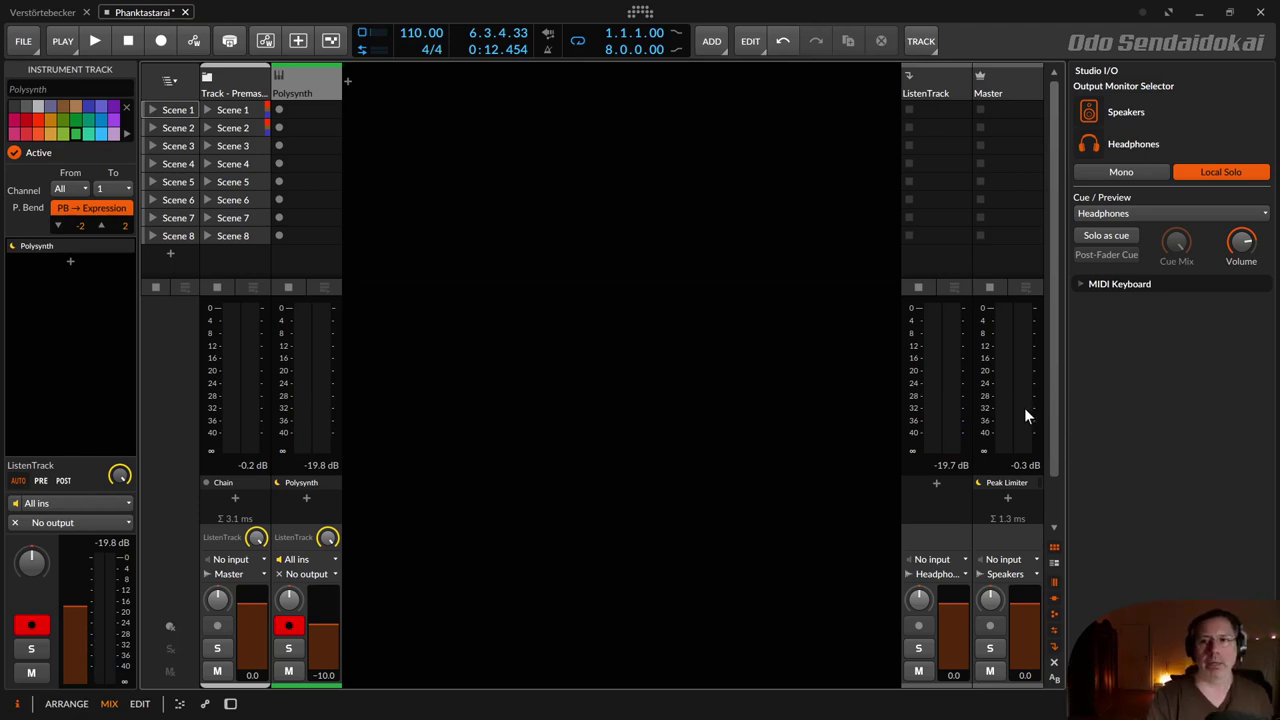
pyautogui.moveTo(295, 92); pyautogui.dragTo(363, 84)
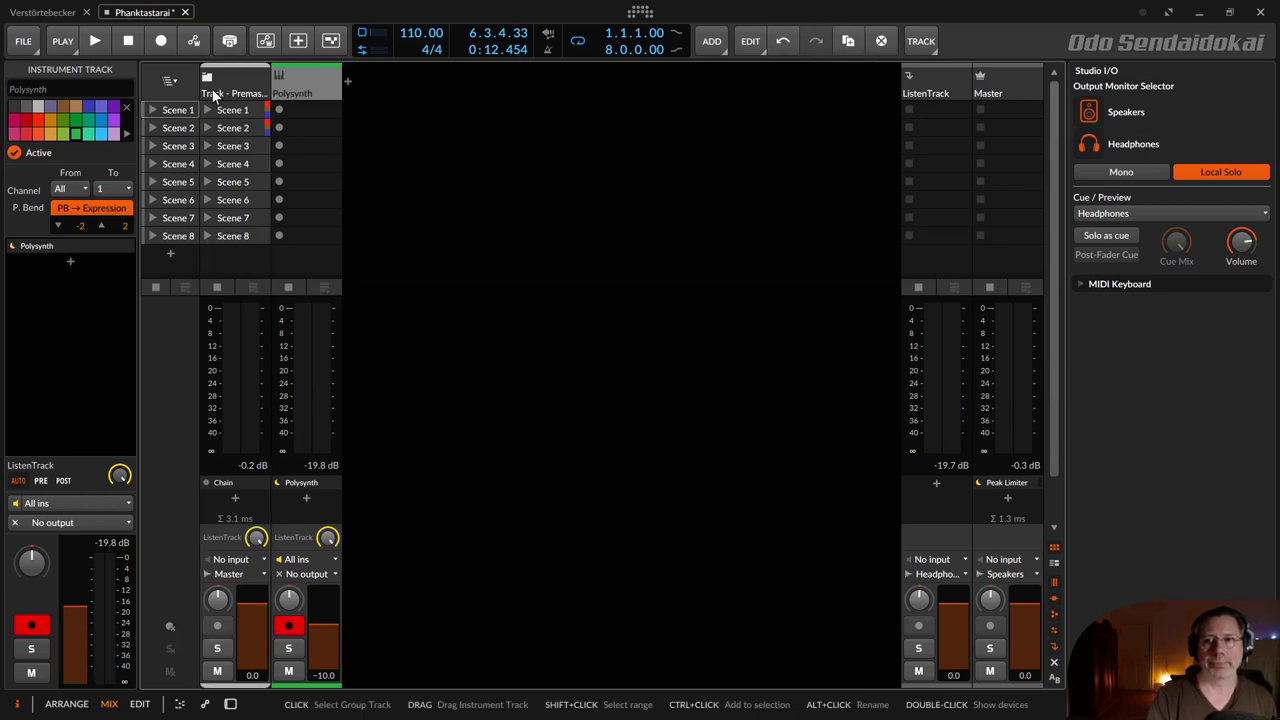
# Drop Polysynth into the Keys-Leads.Pads group inside Premaster and set its ListenTrack send to -∞ dB.
pyautogui.click(212, 80)
pyautogui.moveTo(661, 87); pyautogui.dragTo(370, 92)
pyautogui.click(353, 85)
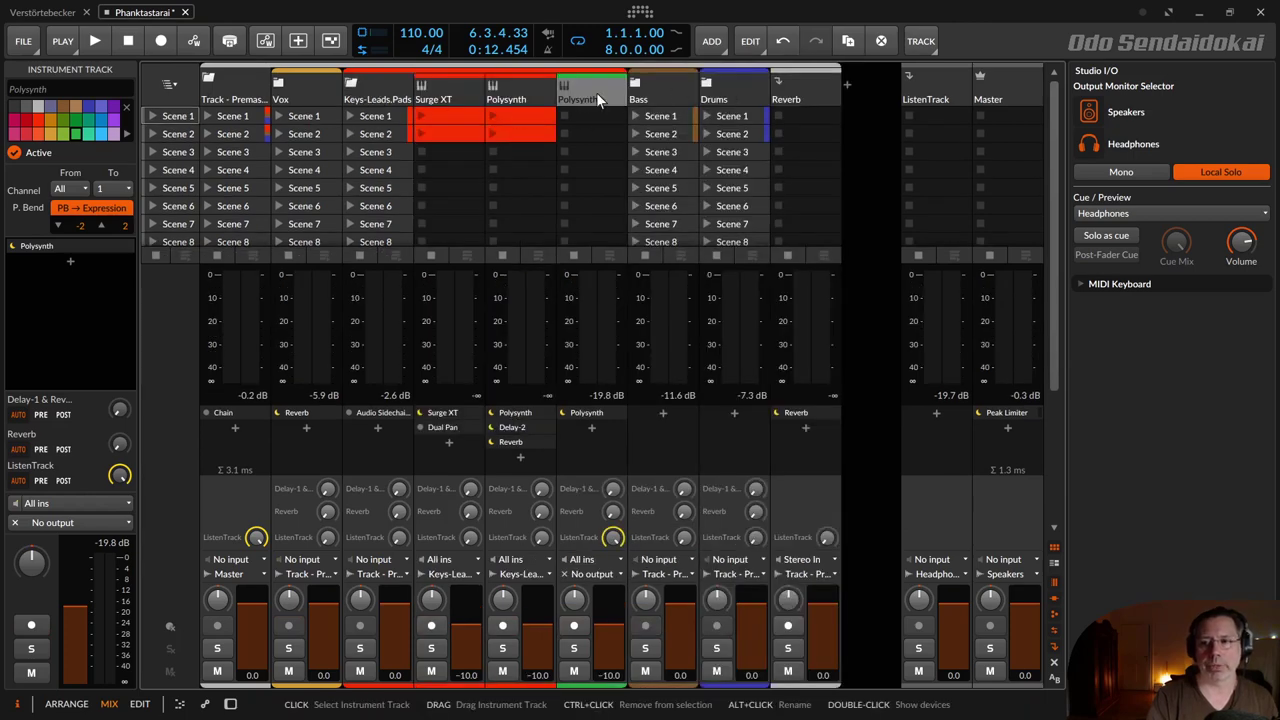
pyautogui.moveTo(612, 537); pyautogui.dragTo(612, 600)
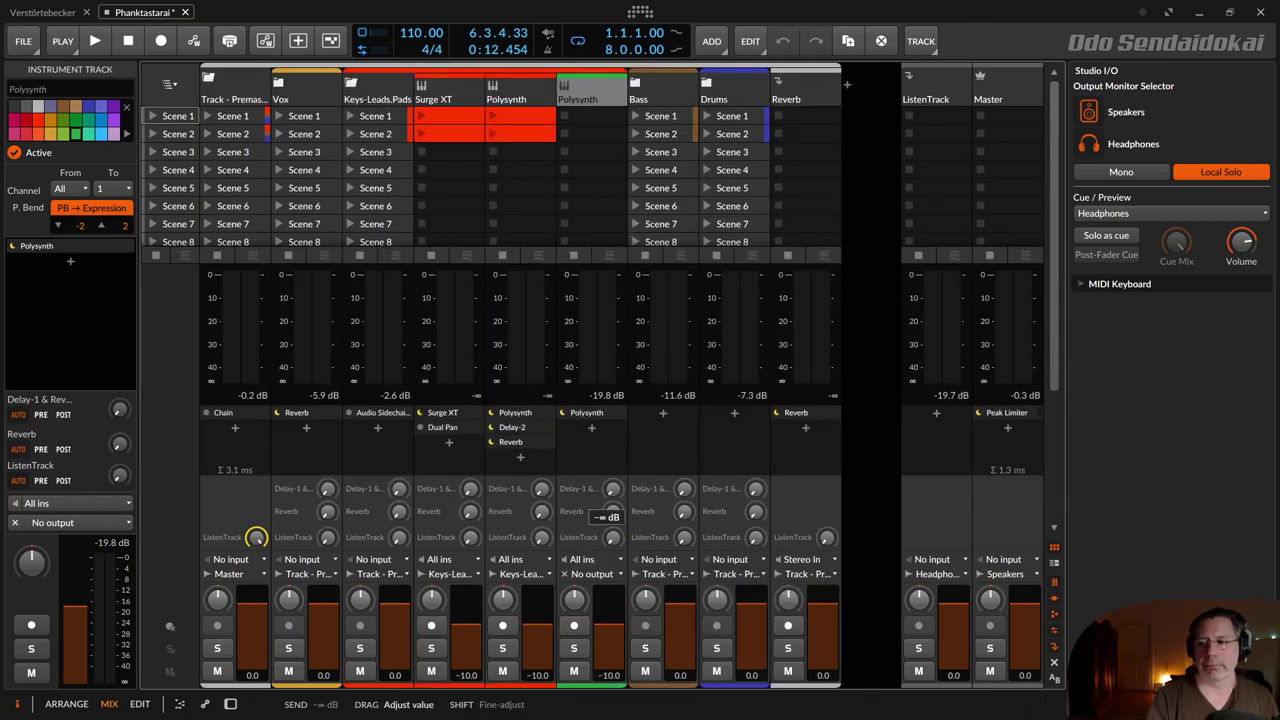